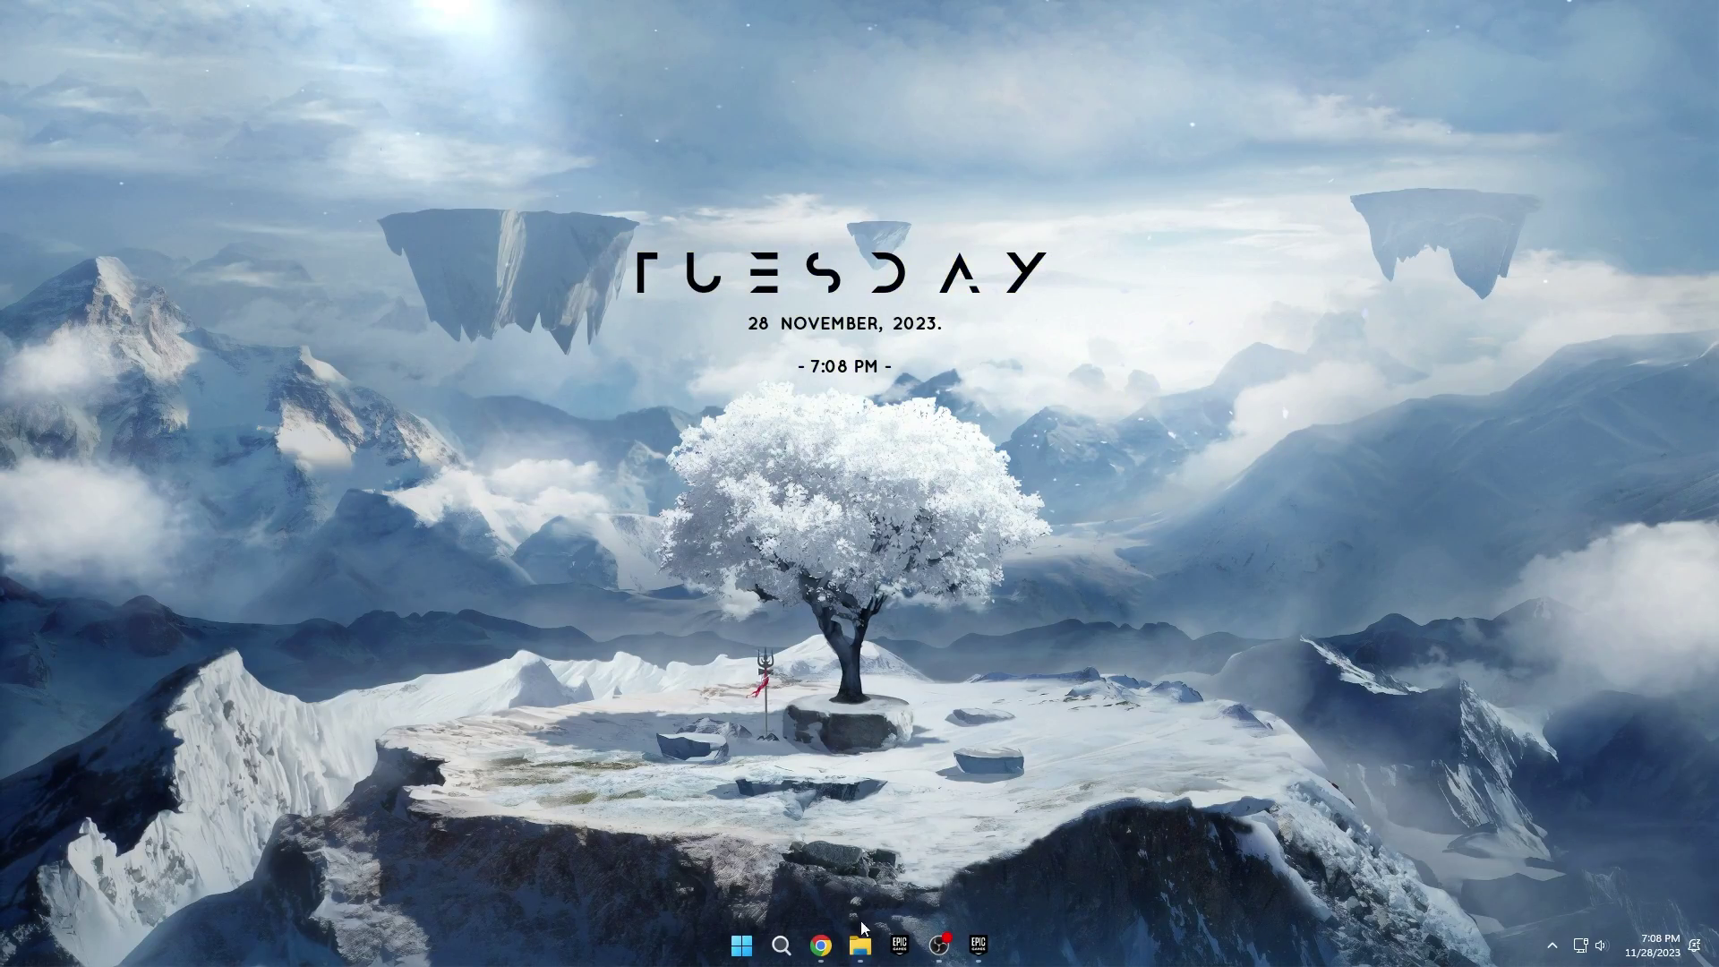
- Bring File Explorer back up and open C:\Program Files\Epic Games
left_click(859, 944)
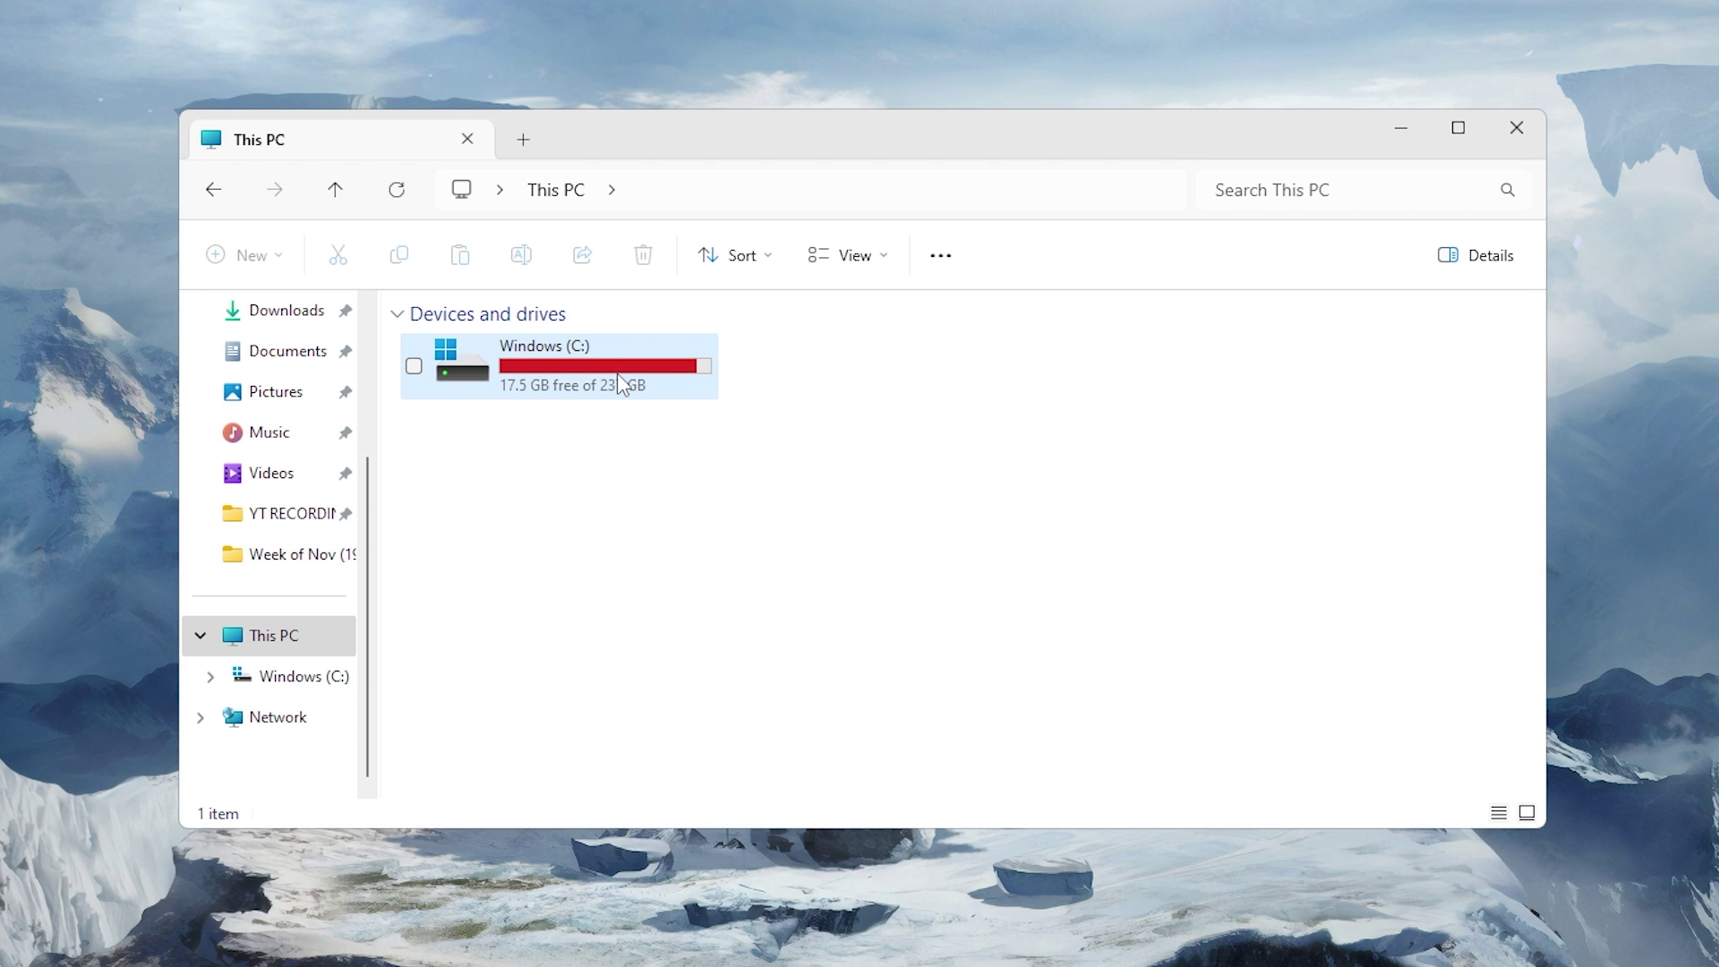
left_click(616, 378)
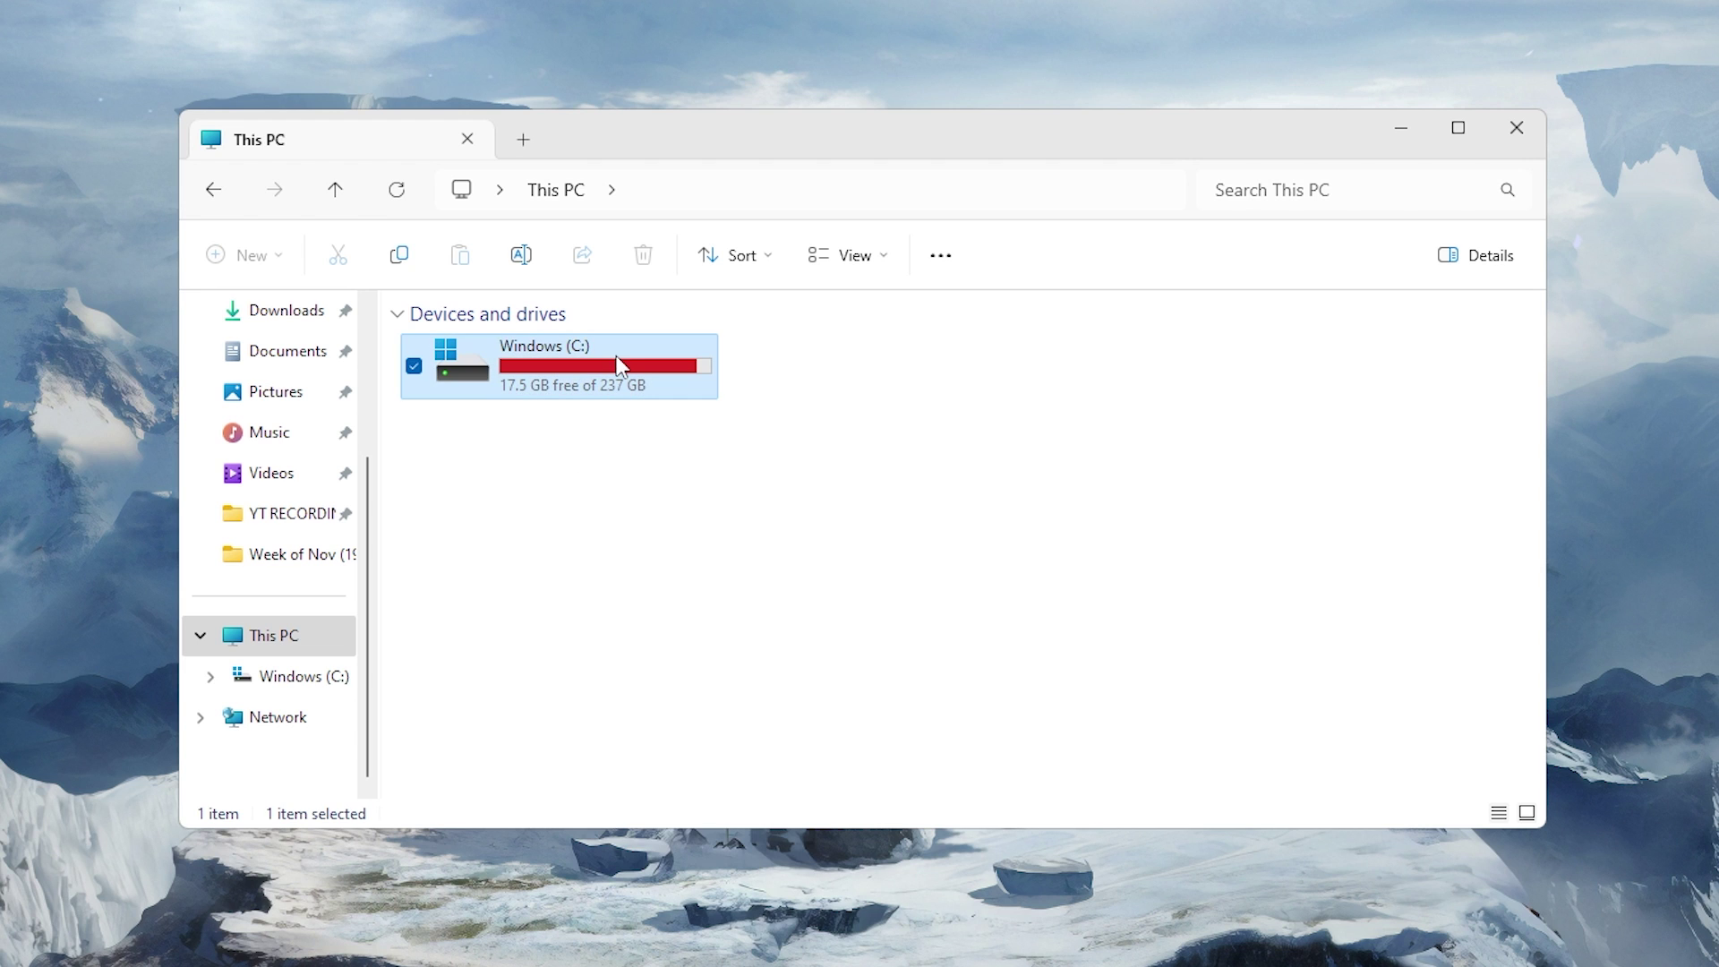
double_click(616, 373)
double_click(582, 514)
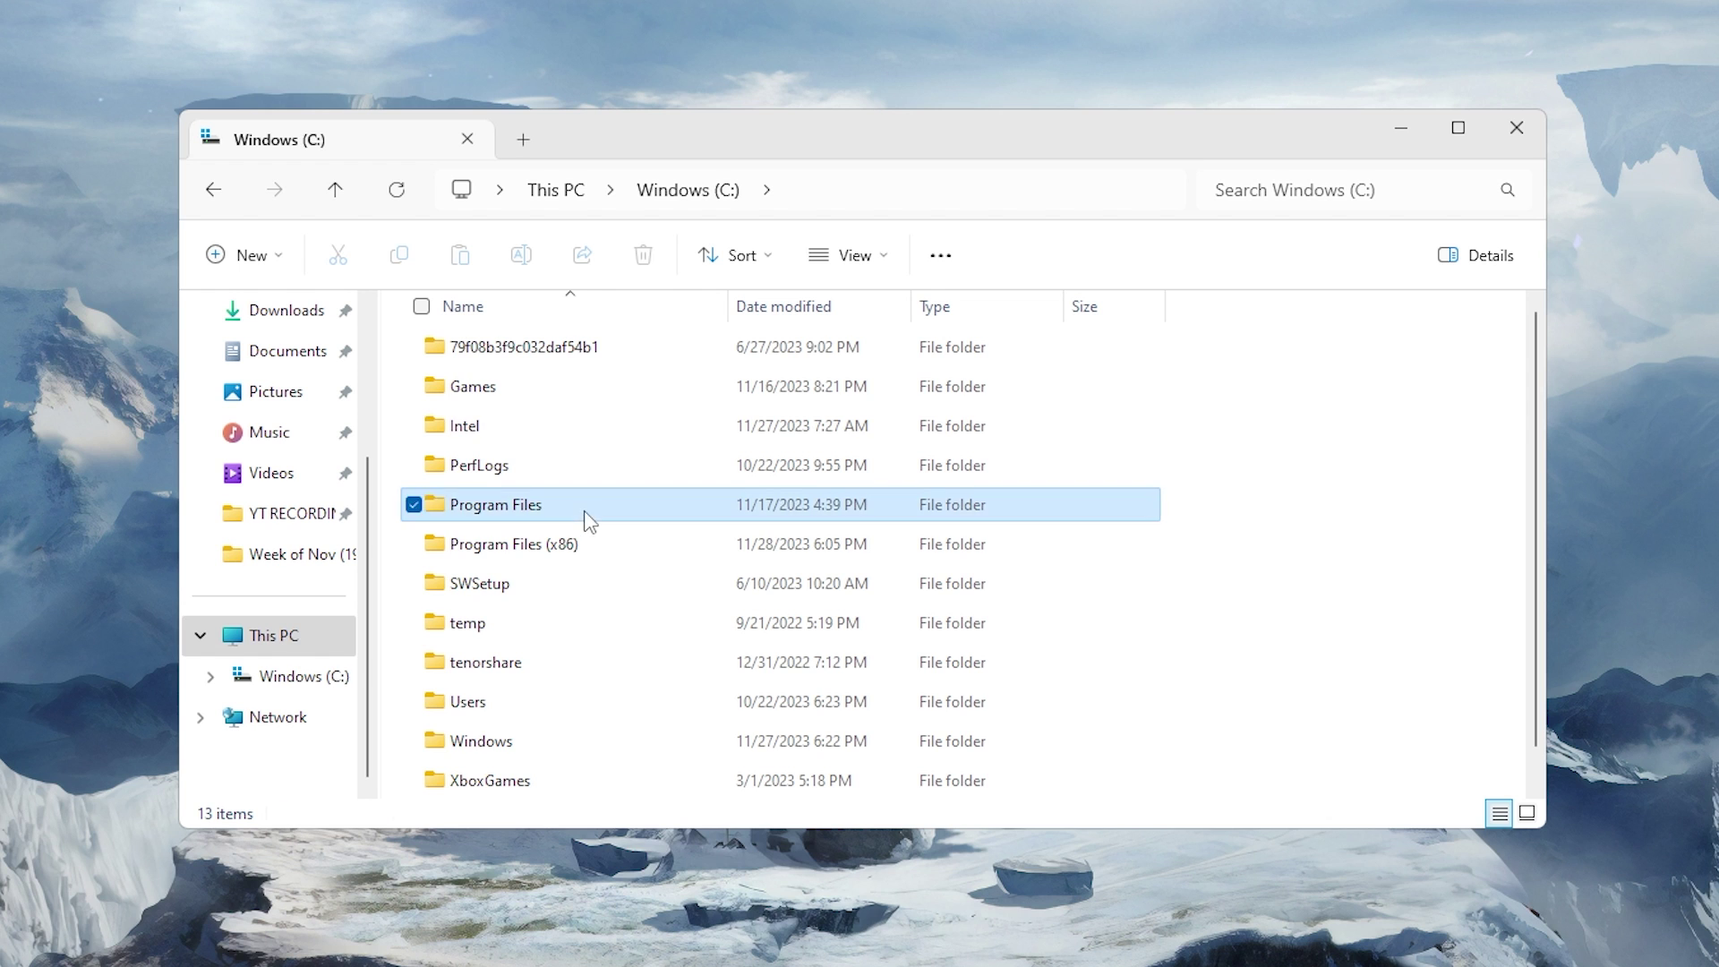
left_click(546, 505)
double_click(546, 506)
- Go through Fortnite\FortniteGame\Binaries\Win64 into the EasyAntiCheat_Kamu folder
double_click(572, 350)
left_click(479, 472)
double_click(478, 472)
left_click(517, 348)
double_click(518, 347)
left_click(501, 393)
double_click(501, 392)
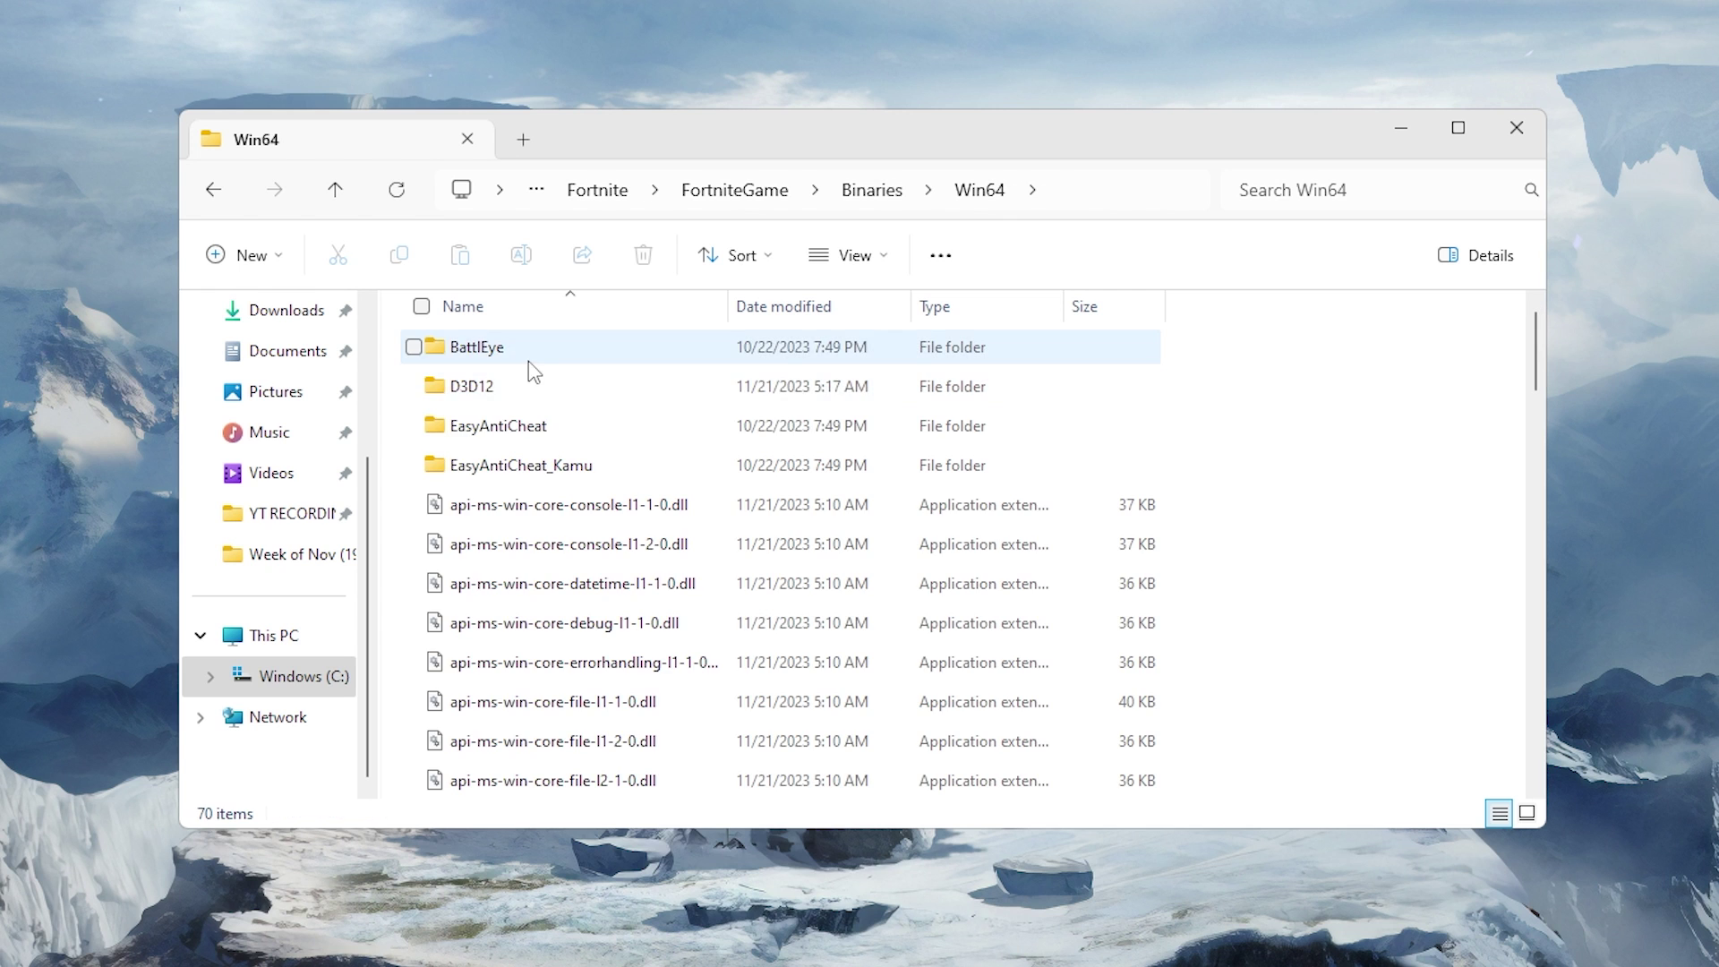
left_click(503, 428)
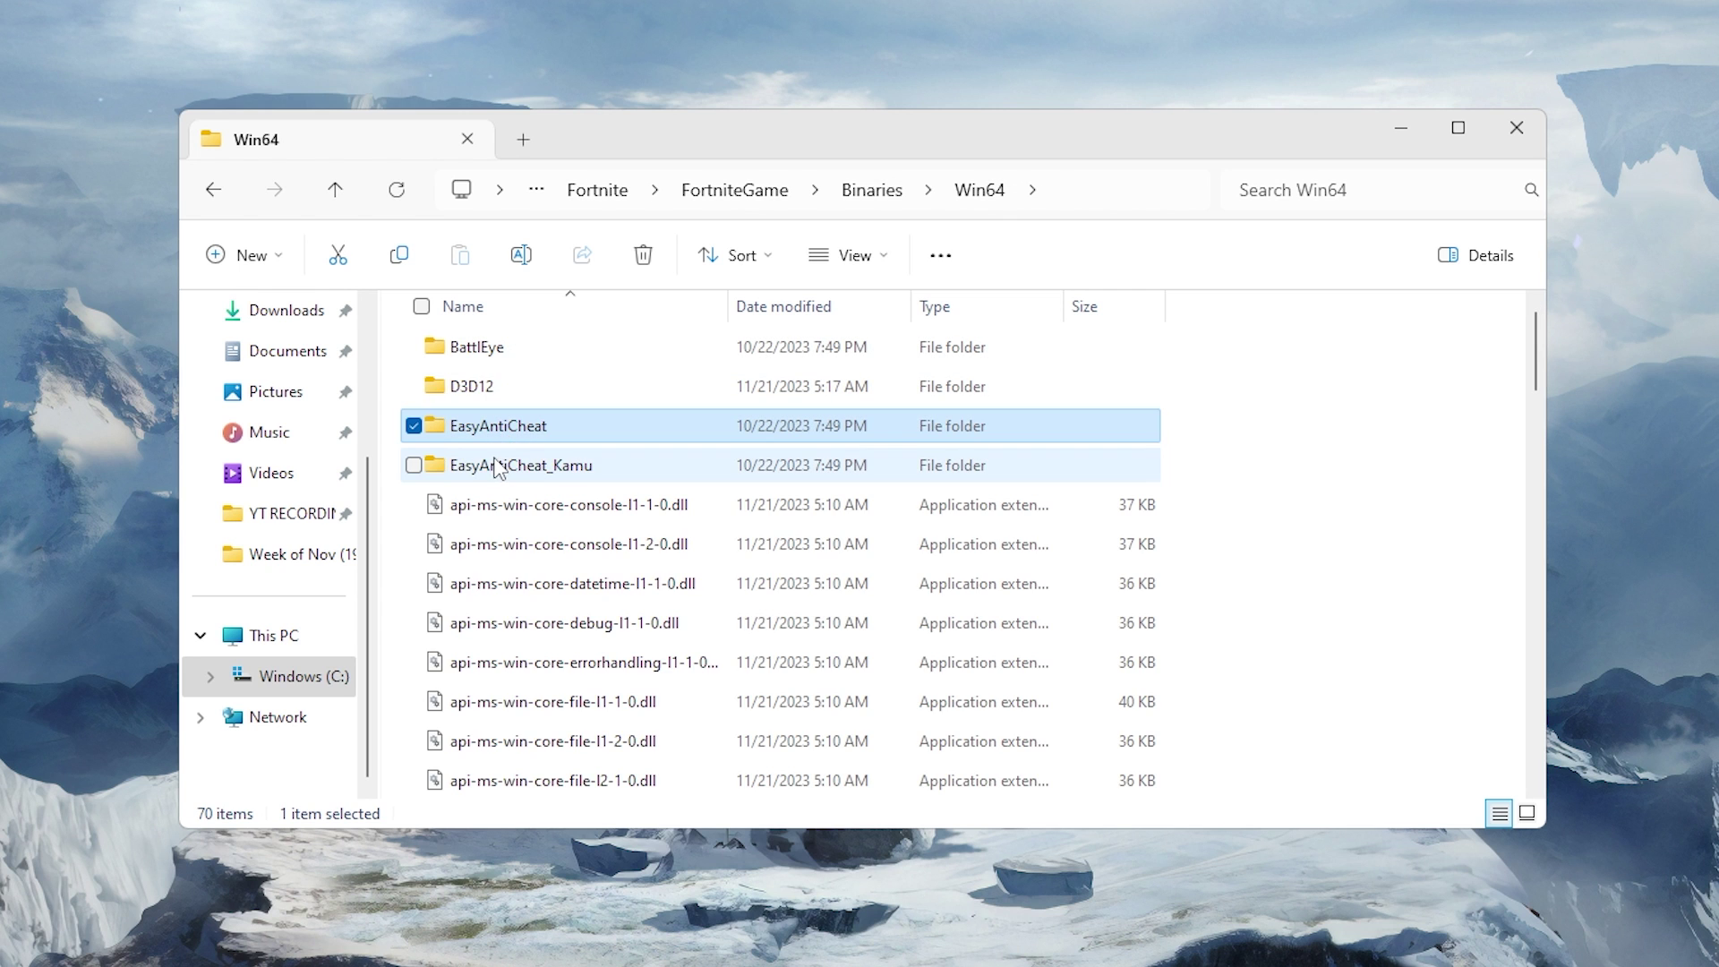
double_click(499, 465)
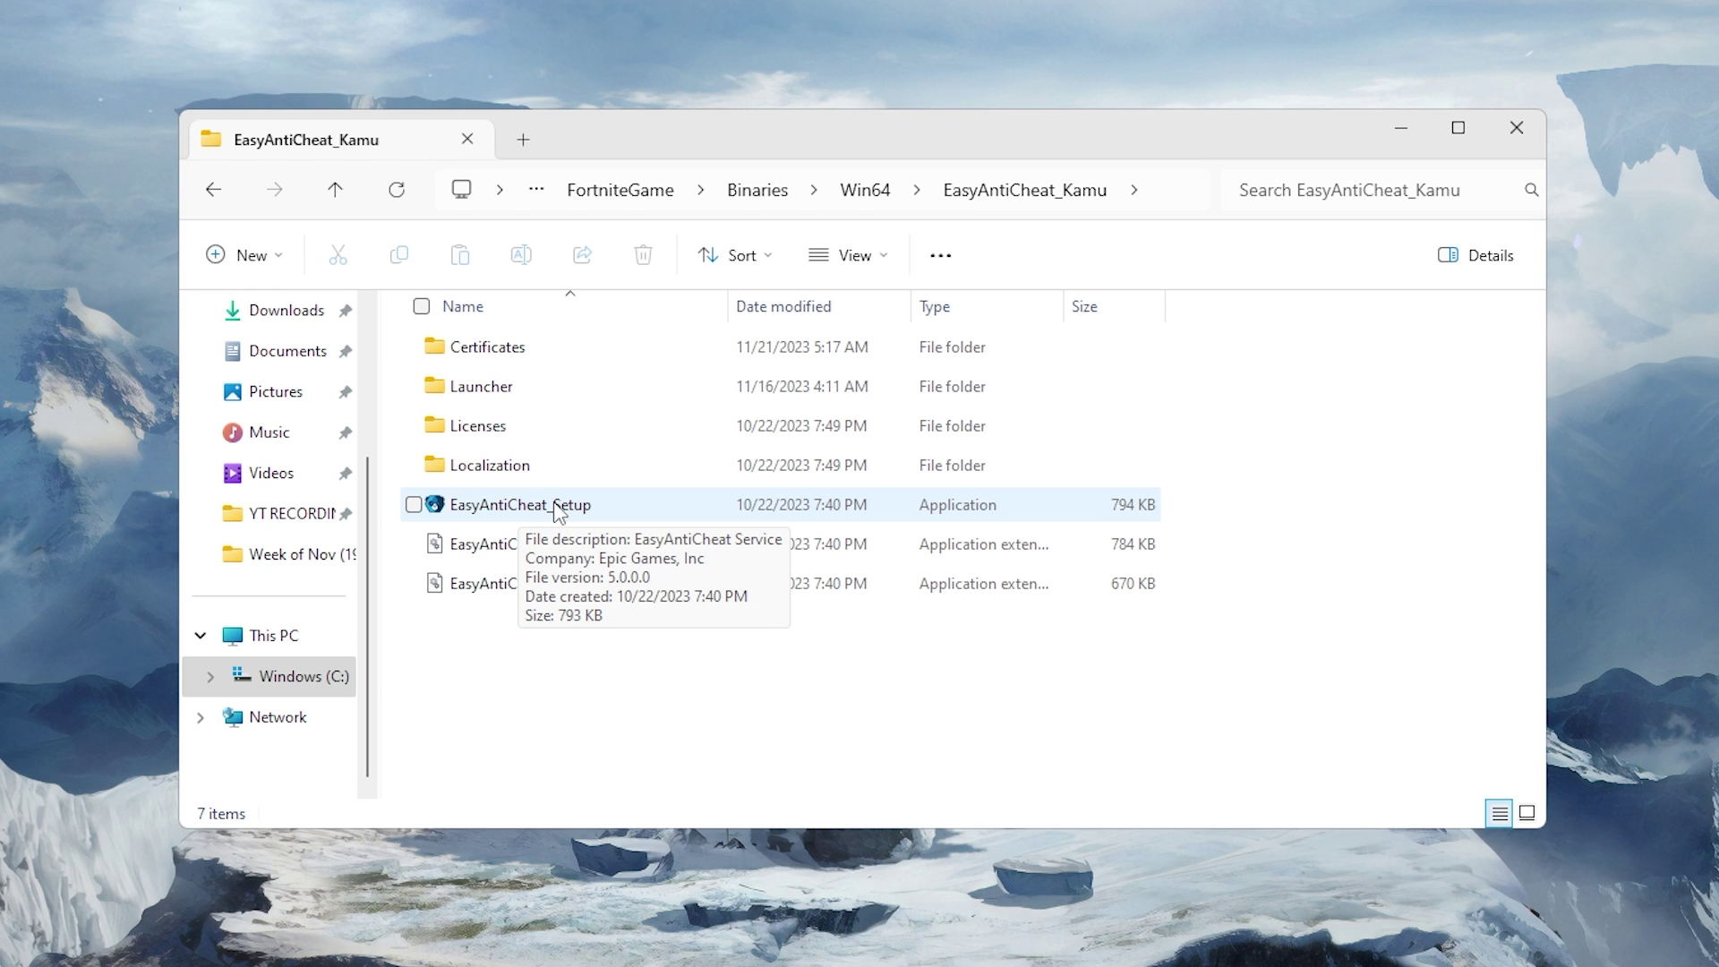
- Run EasyAntiCheat_Setup as administrator to repair the service, then return to Win64
right_click(557, 506)
left_click(679, 126)
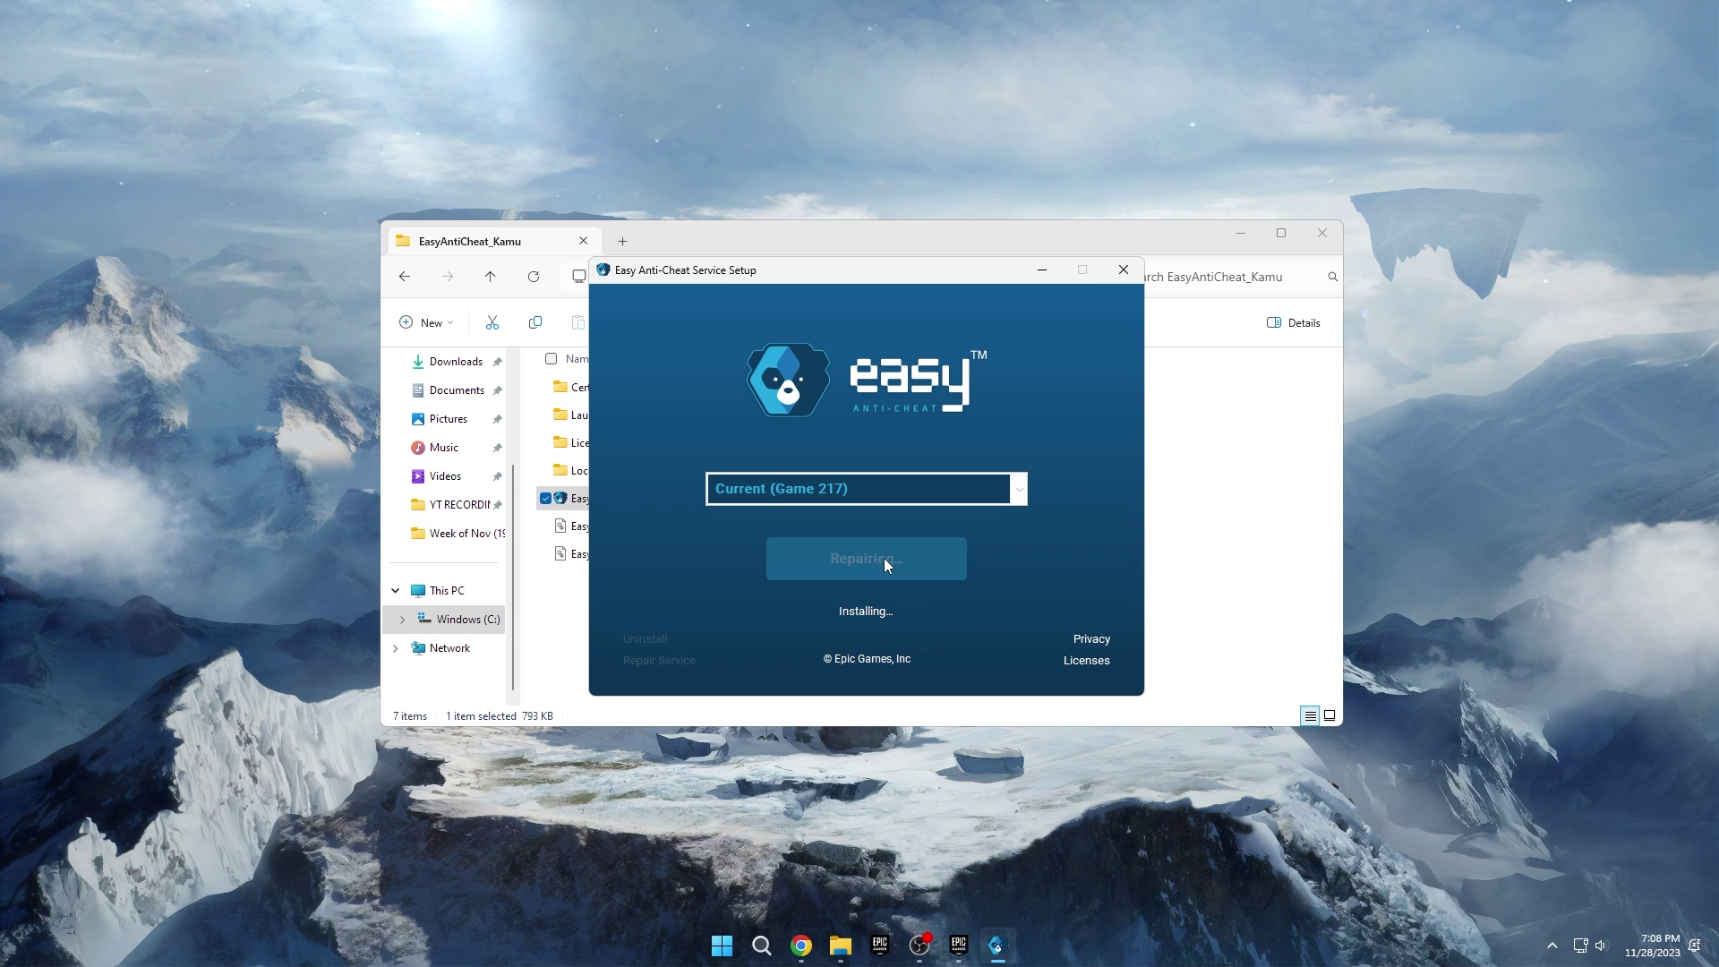
left_click(886, 560)
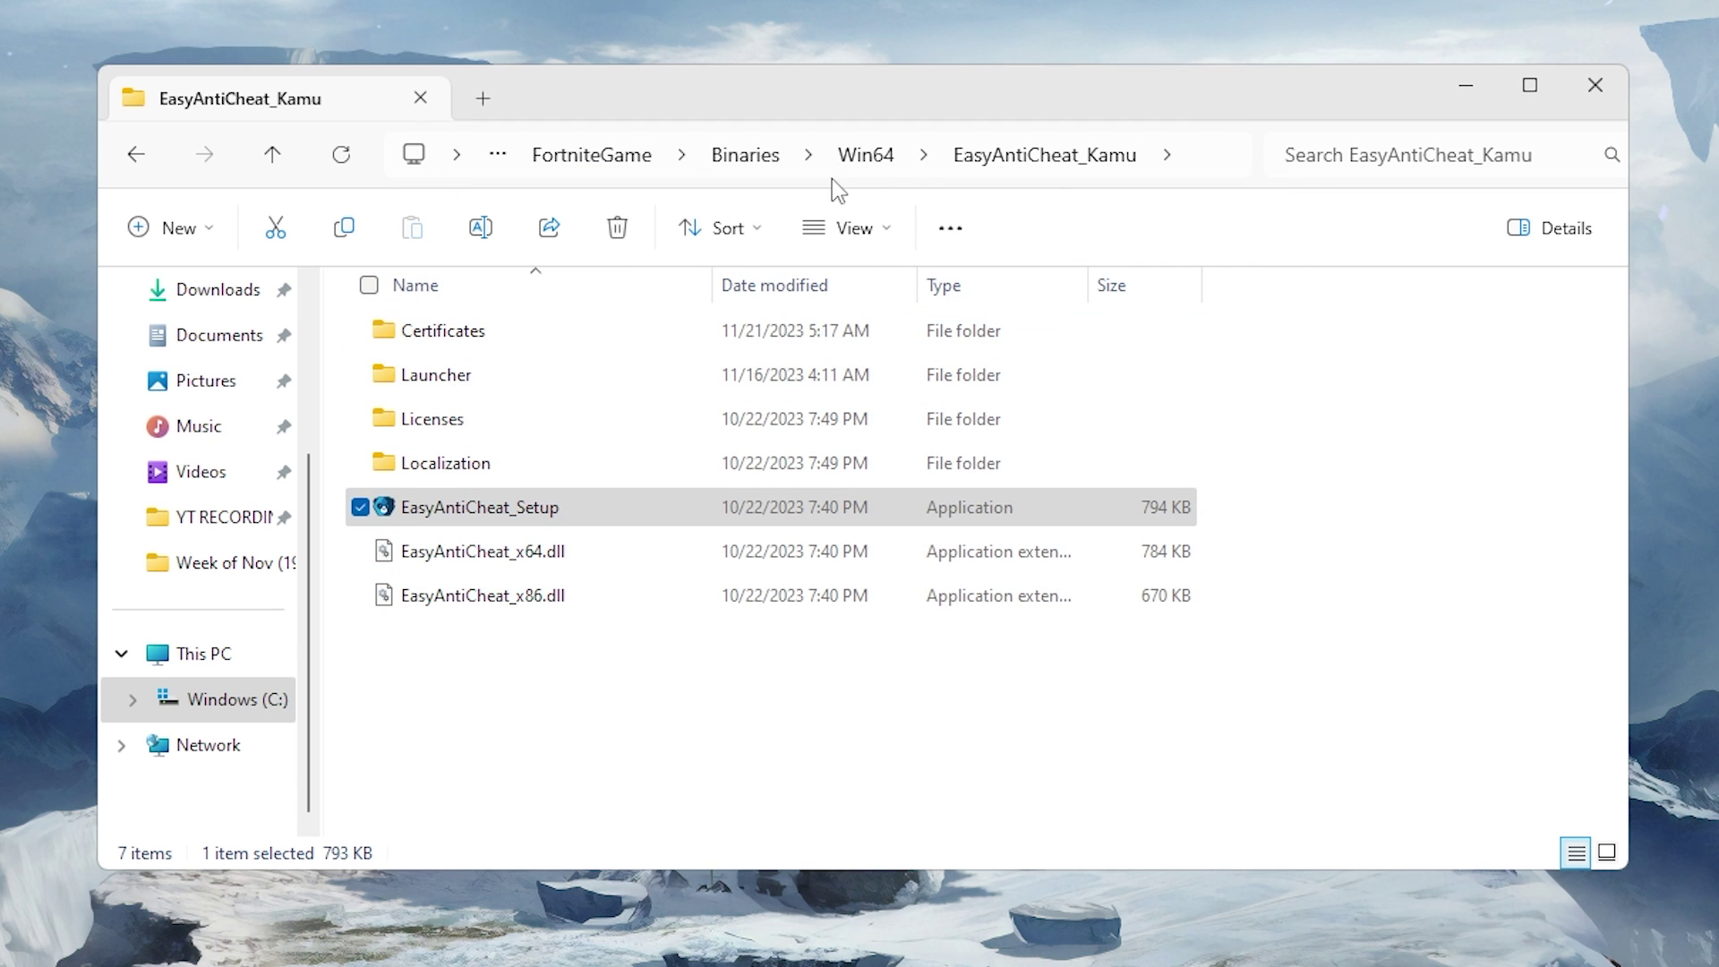
left_click(865, 154)
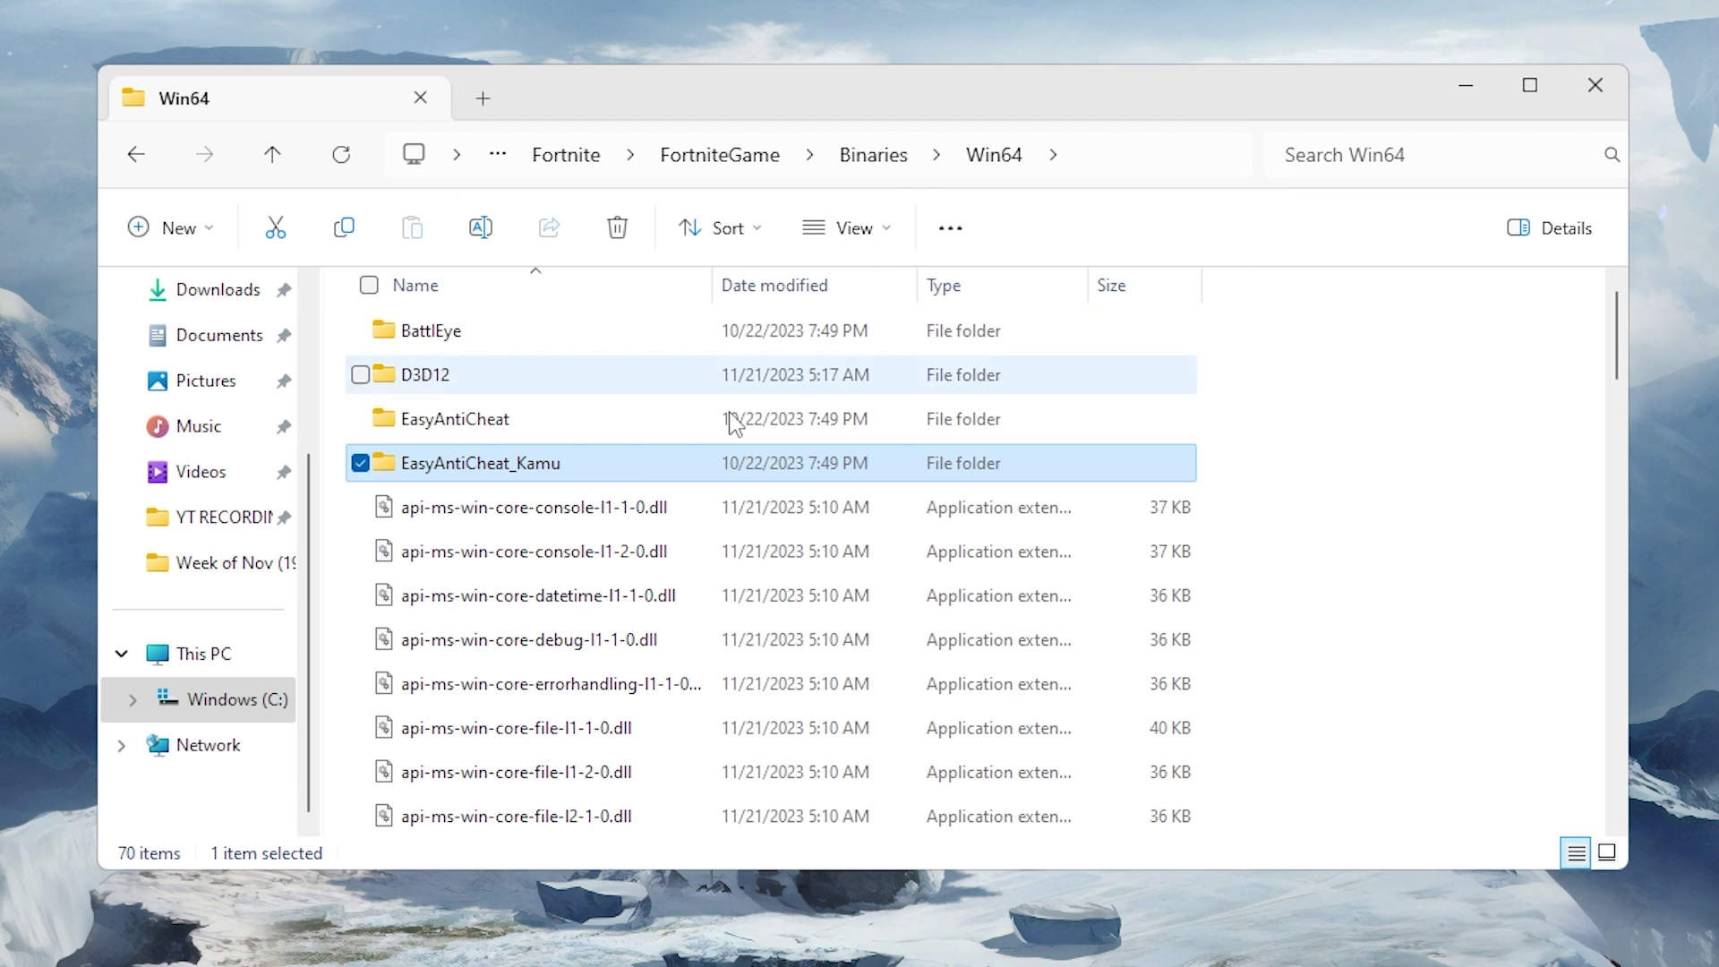
- Open the BattlEye folder and run Uninstall_BattlEye, confirming the uninstall
double_click(546, 344)
left_click(483, 729)
key("Return")
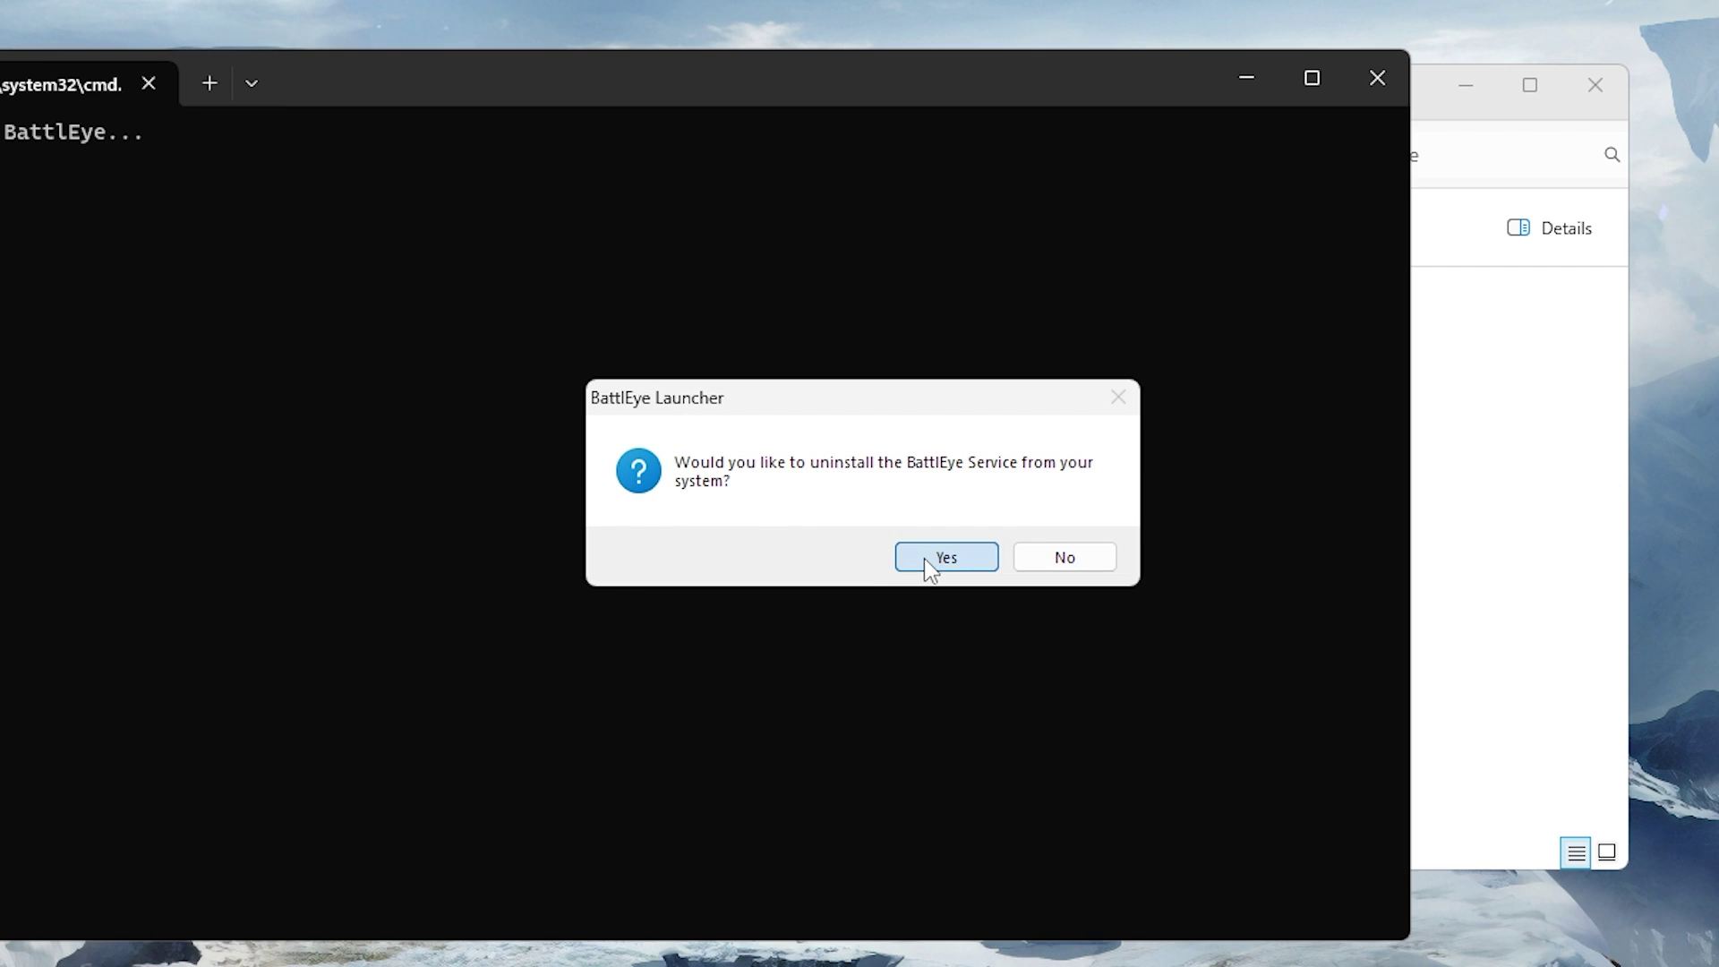
left_click(924, 563)
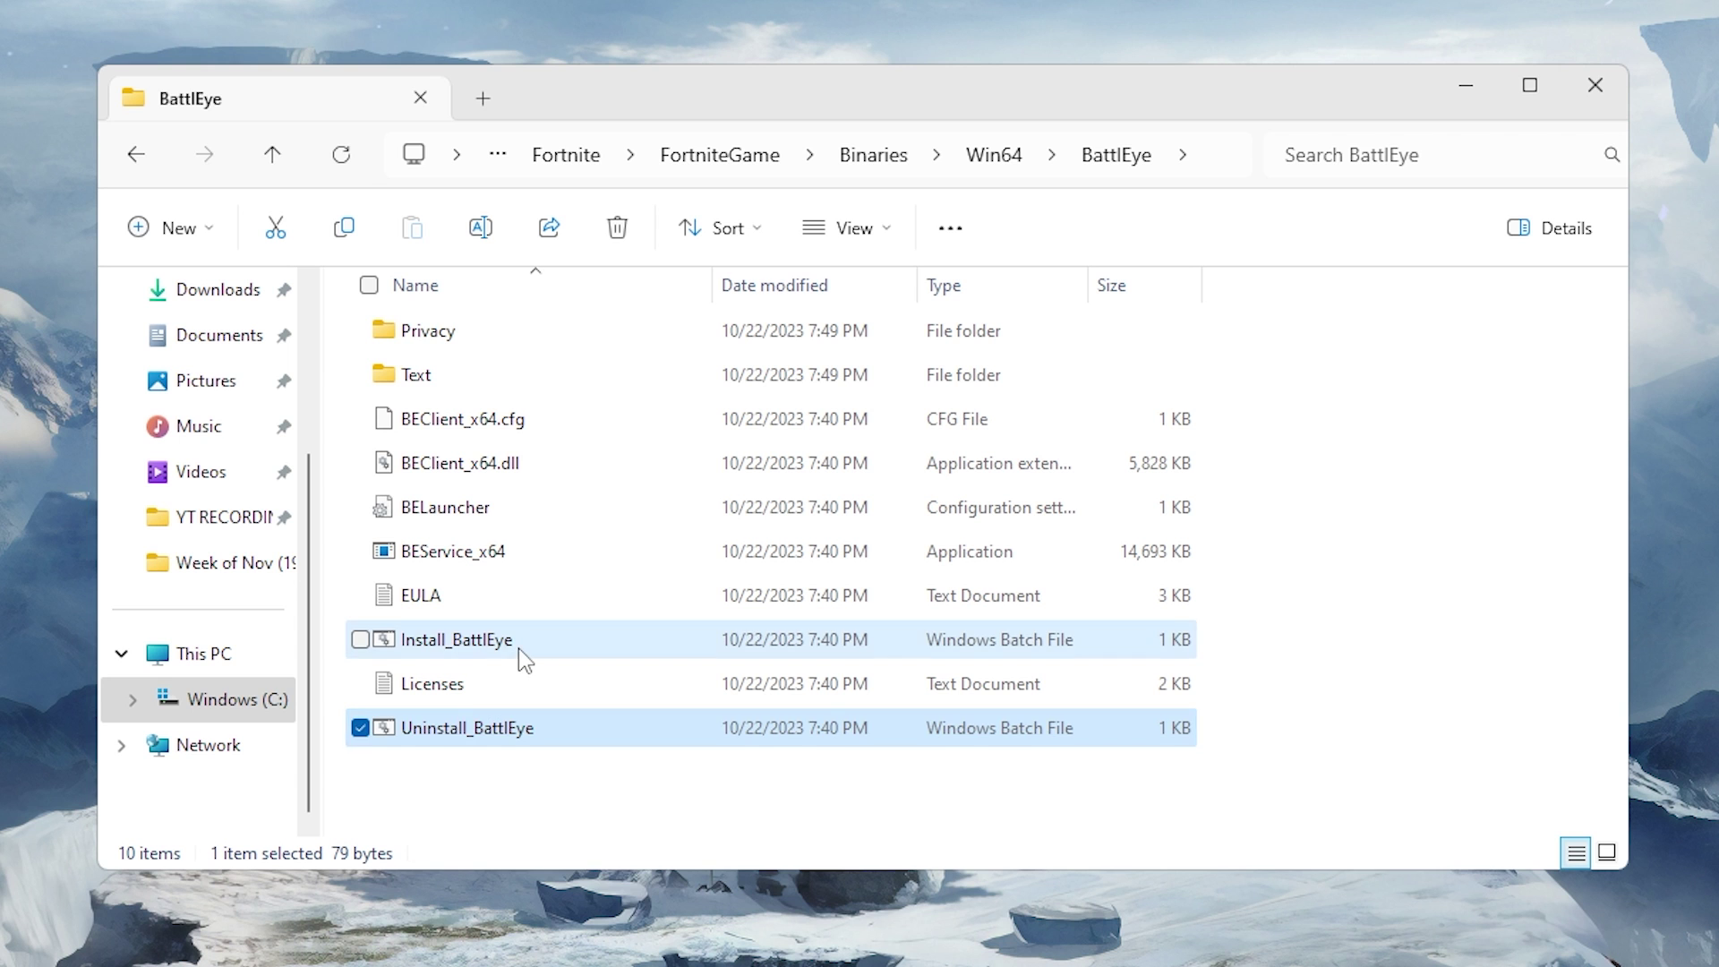
- Run Install_BattlEye to reinstall the BattlEye service
left_click(518, 648)
key("Return")
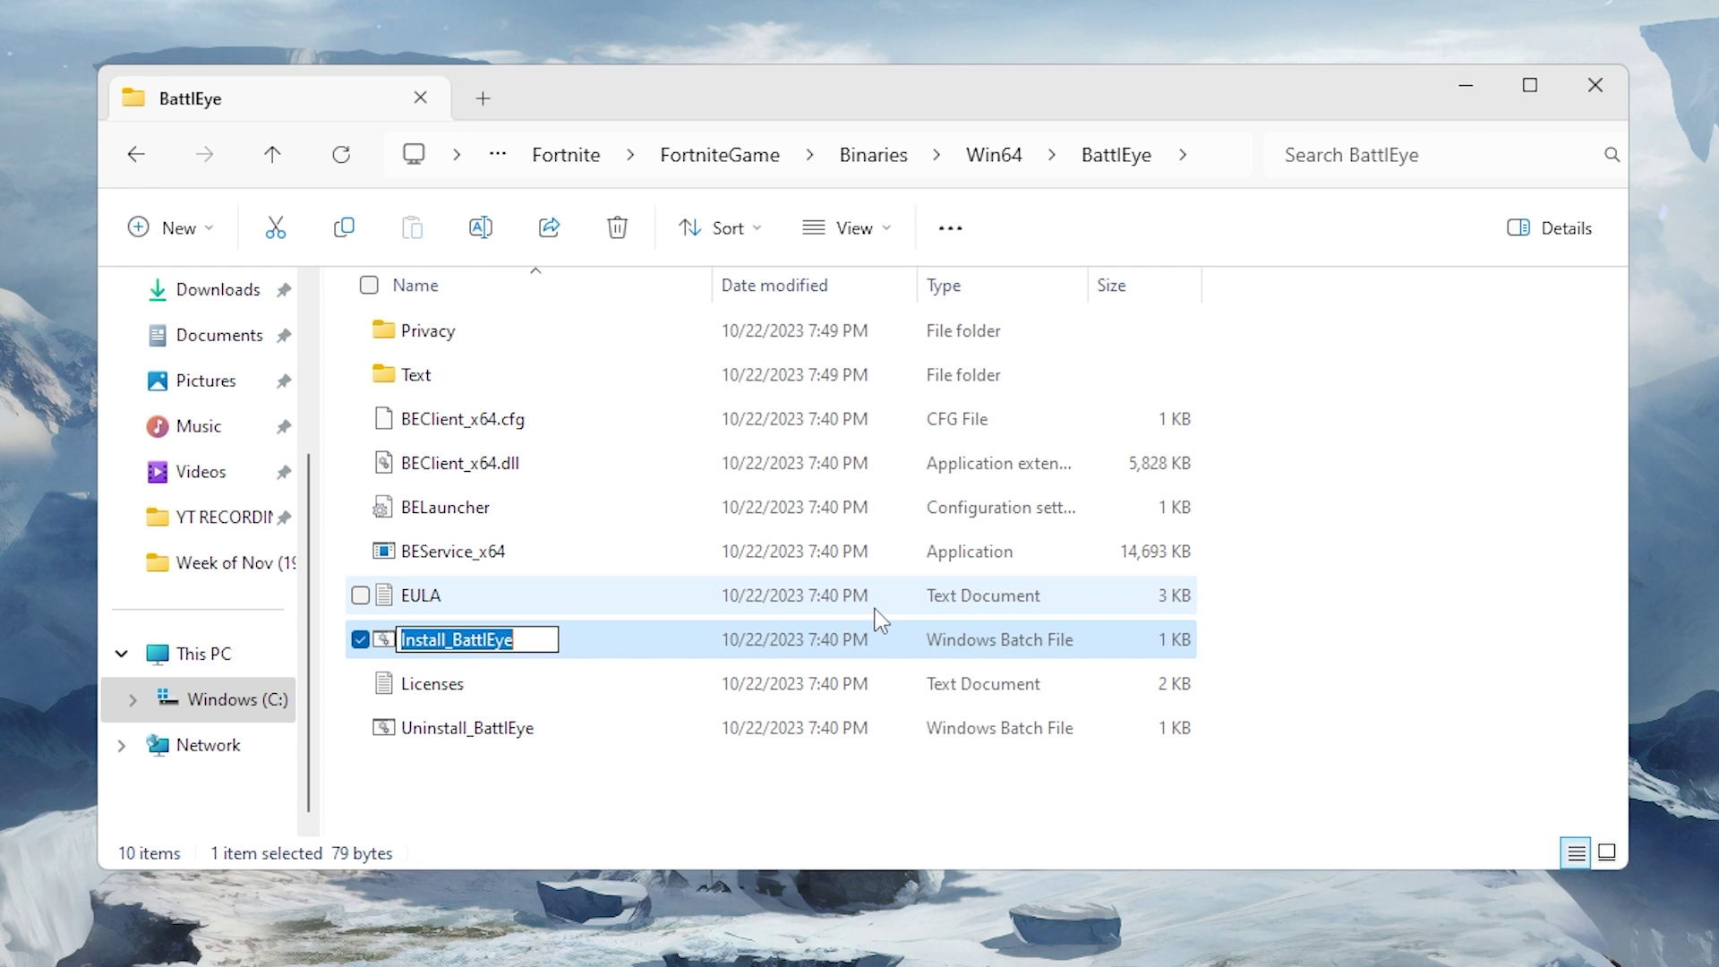
left_click(821, 804)
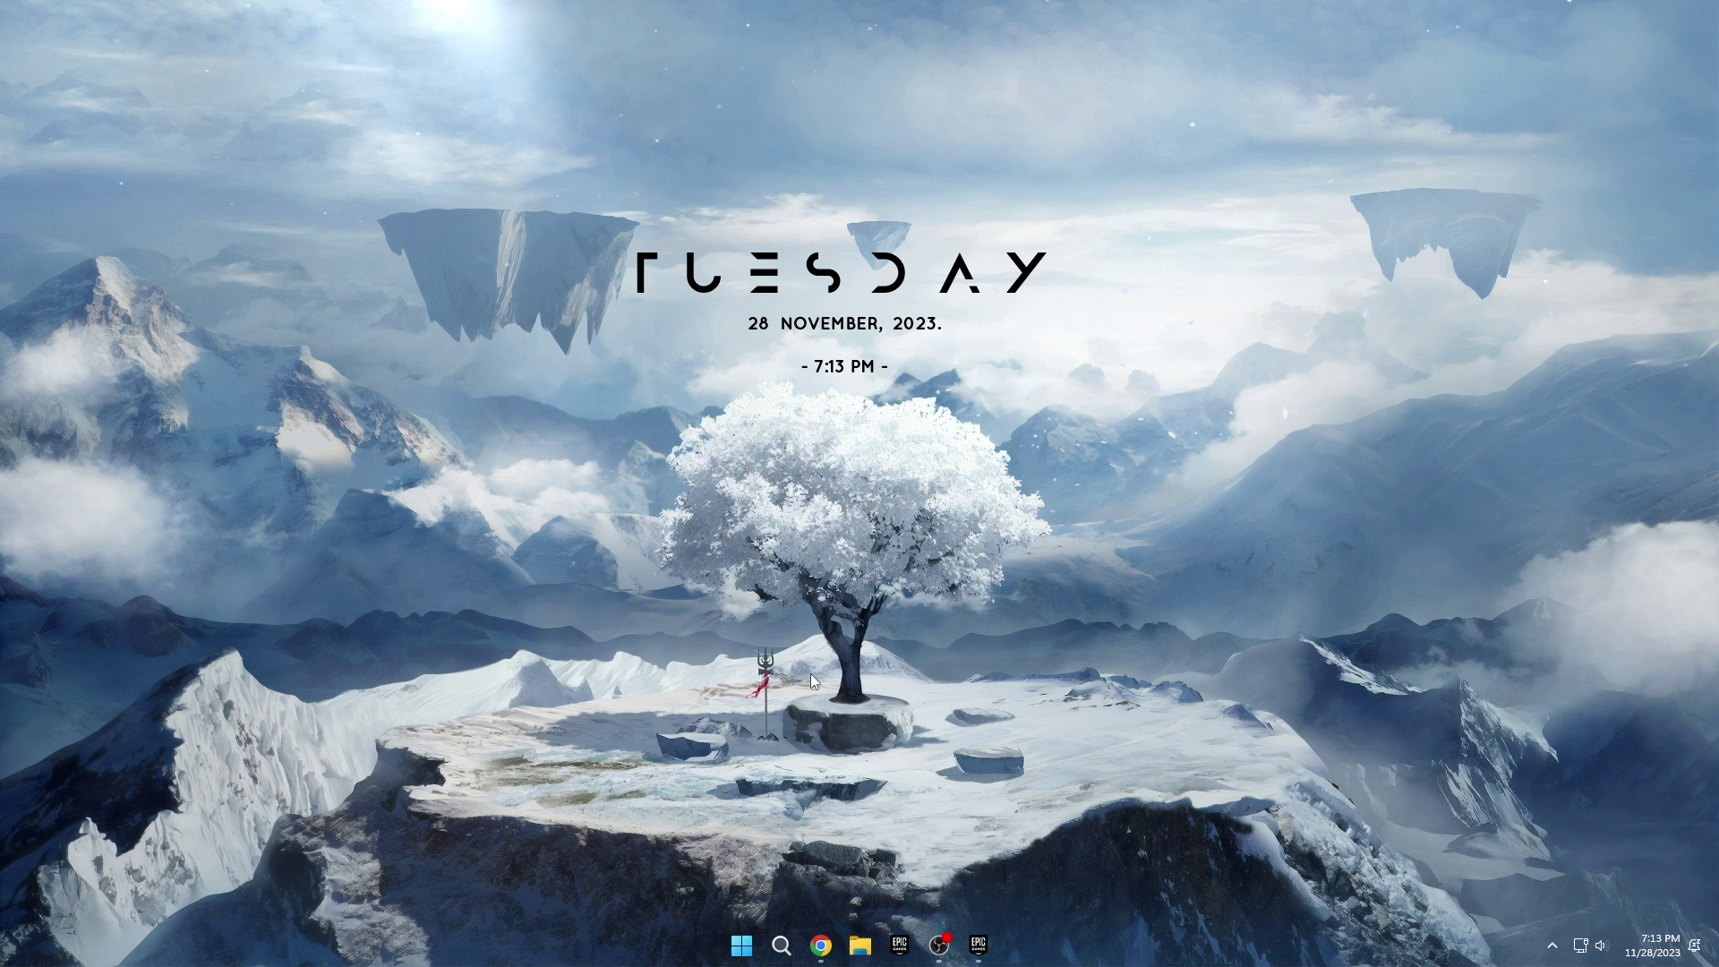
- Open %localappdata% from the Run prompt and select the FortniteGame folder
key("super+r")
type("%localp")
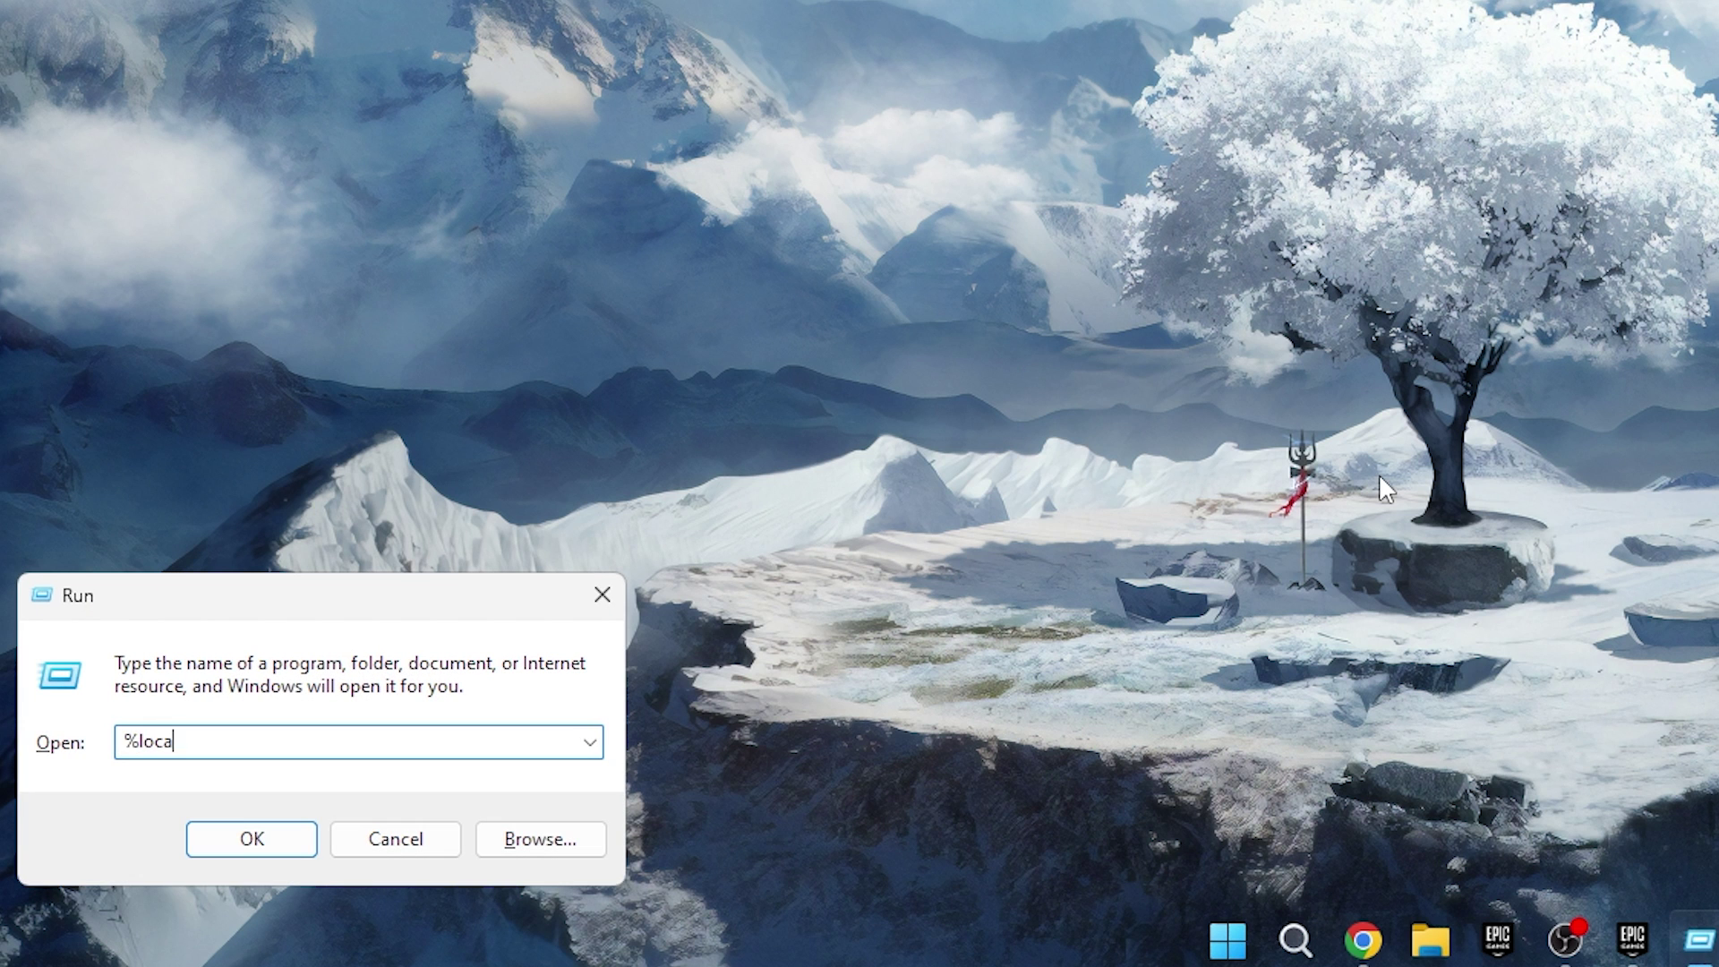
type("appdat%")
key("BackSpace")
type("a%")
key("Return")
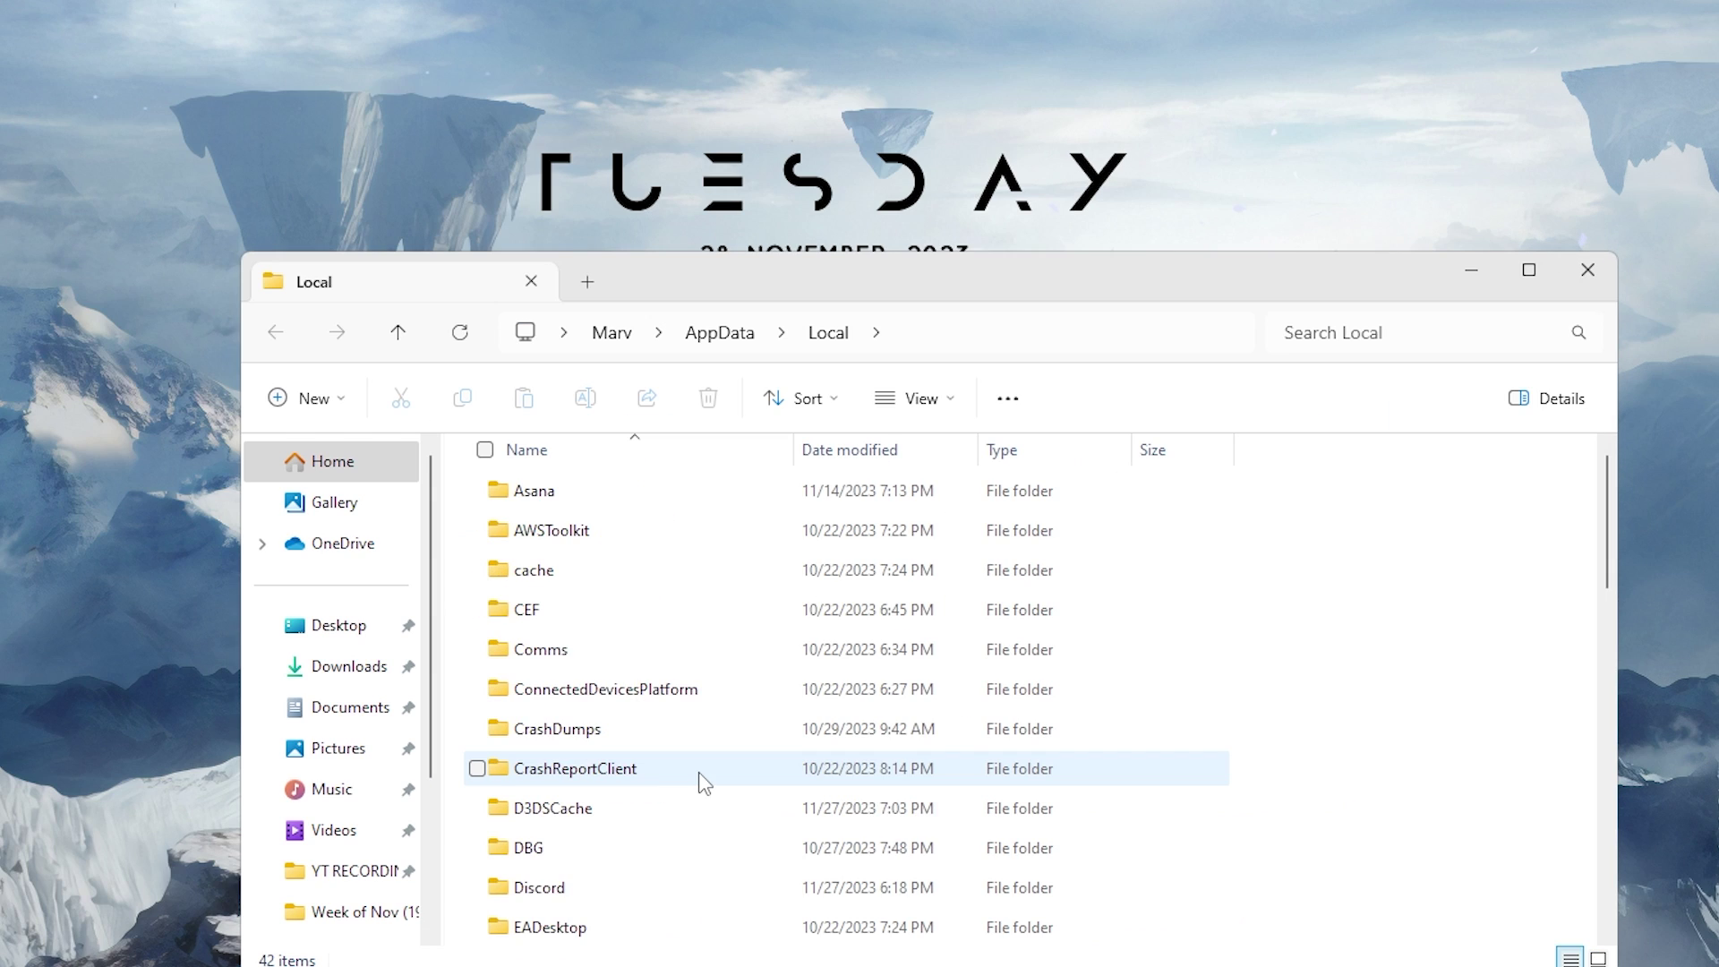
scroll(748, 689, "down", 2)
scroll(698, 775, "down", 4)
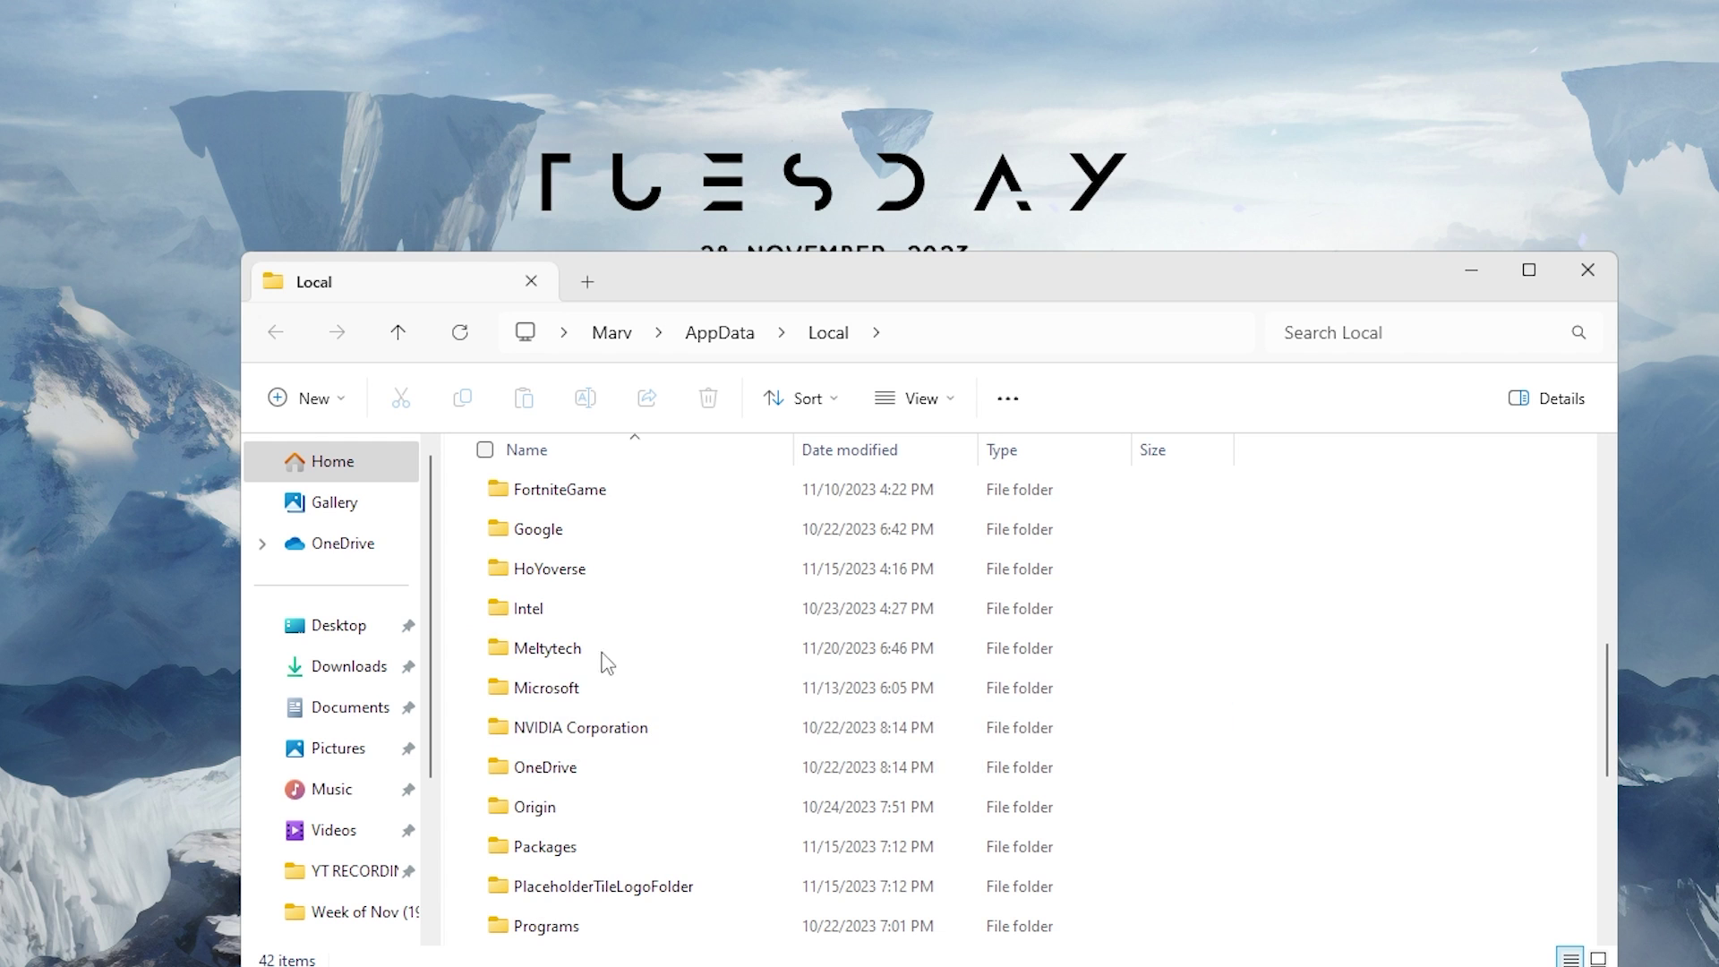
left_click(632, 491)
- Open FortniteGame\Saved\Config\WindowsClient
double_click(632, 491)
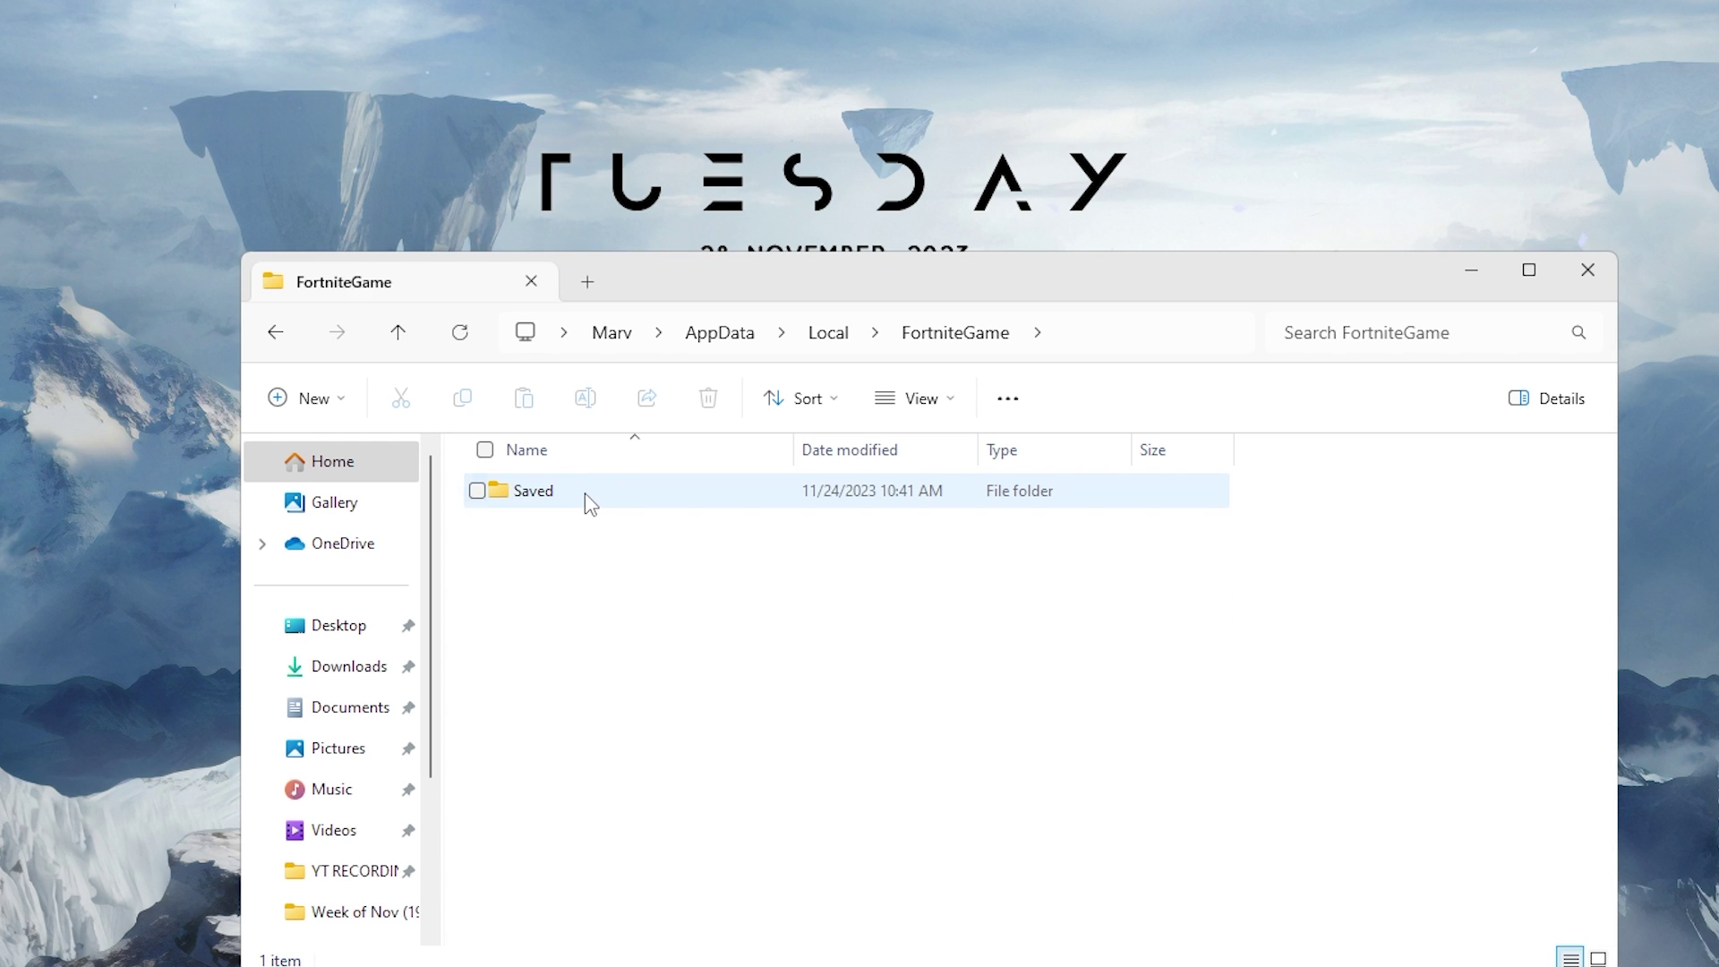
double_click(583, 493)
double_click(580, 528)
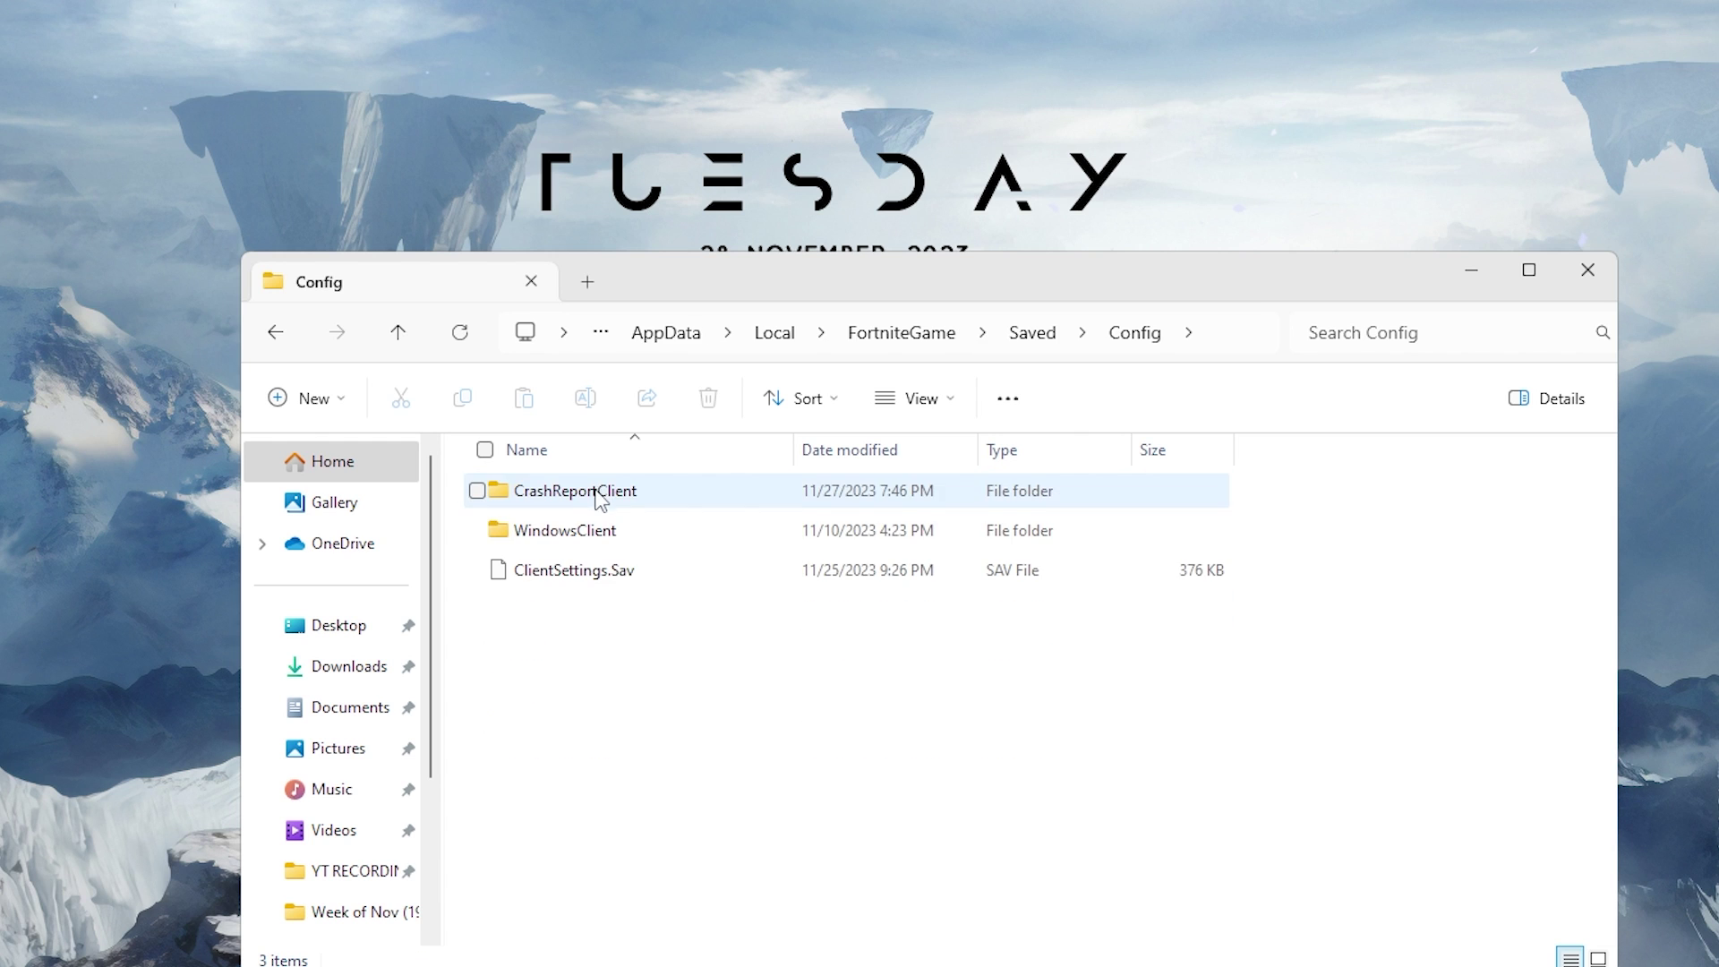
double_click(582, 530)
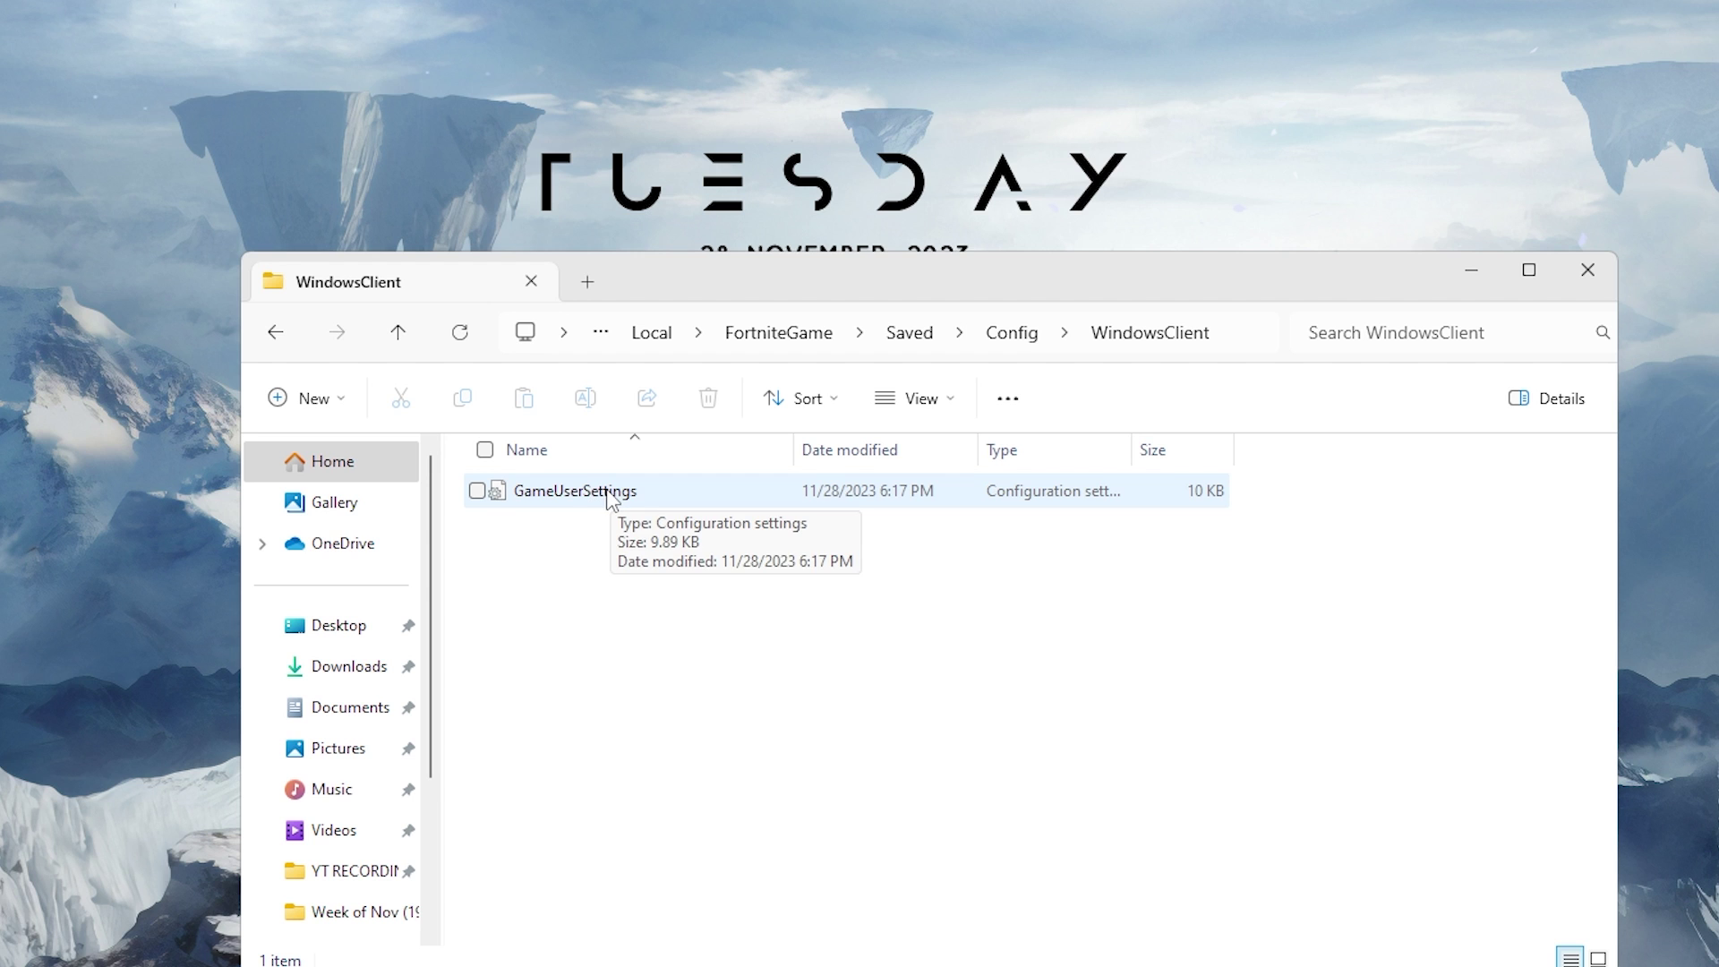
- Check the GameUserSettings file's properties, then open it in Notepad
right_click(606, 491)
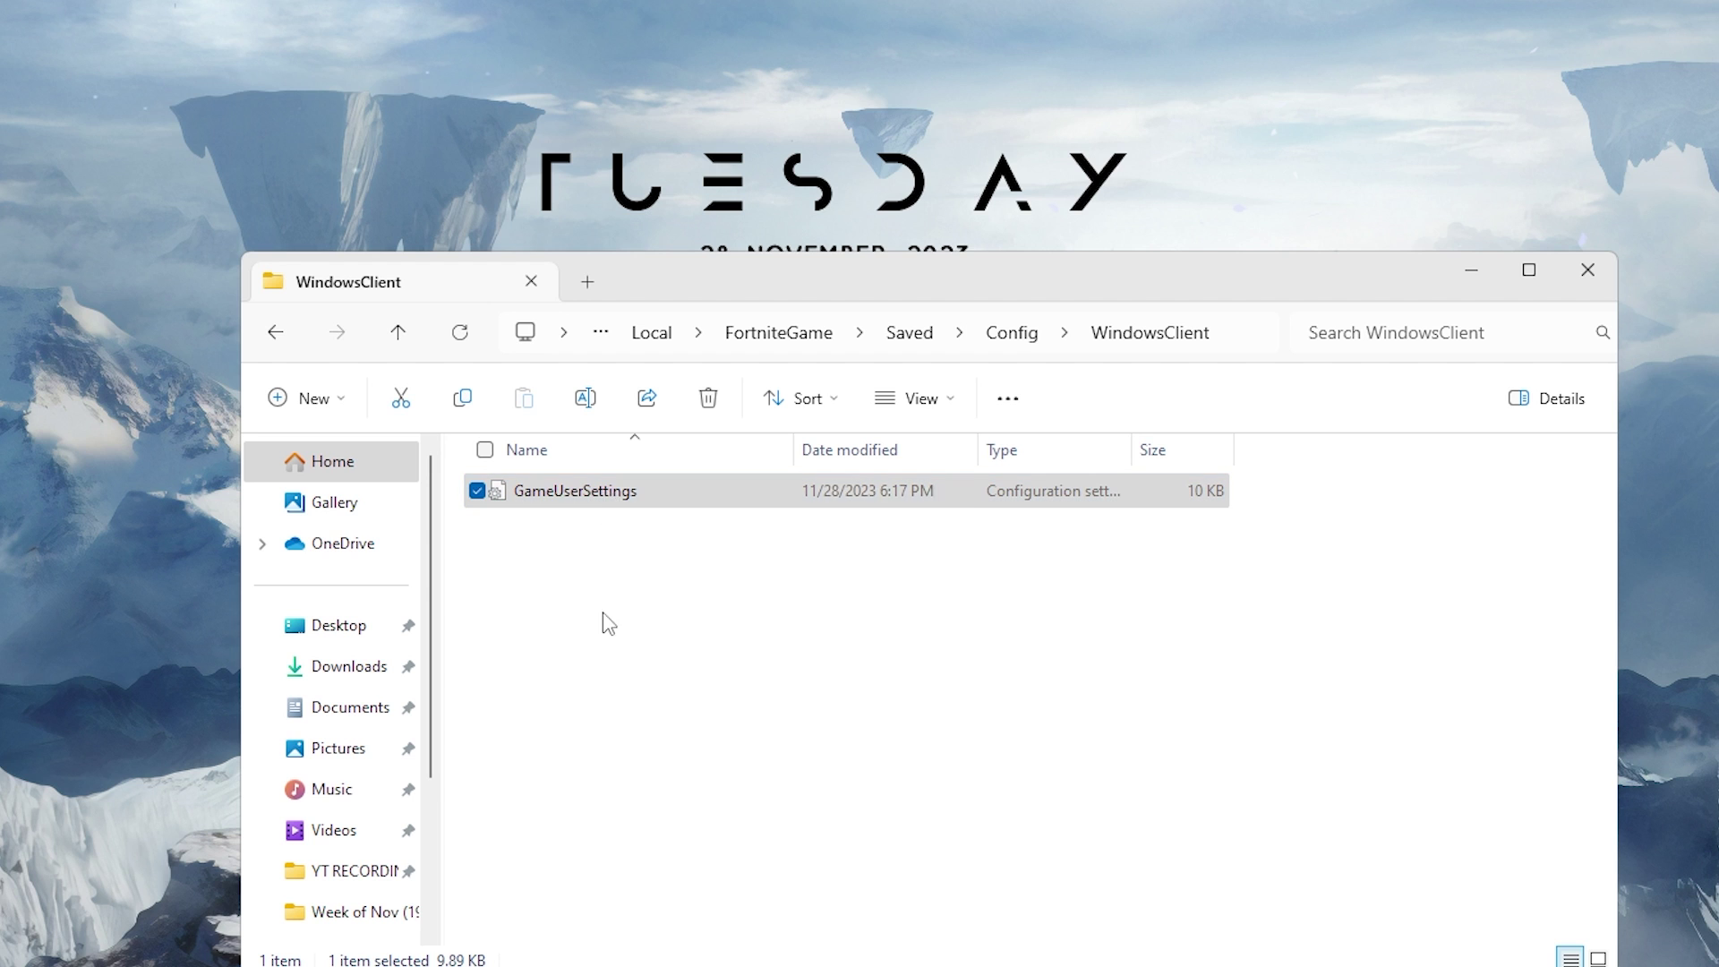
left_click(721, 828)
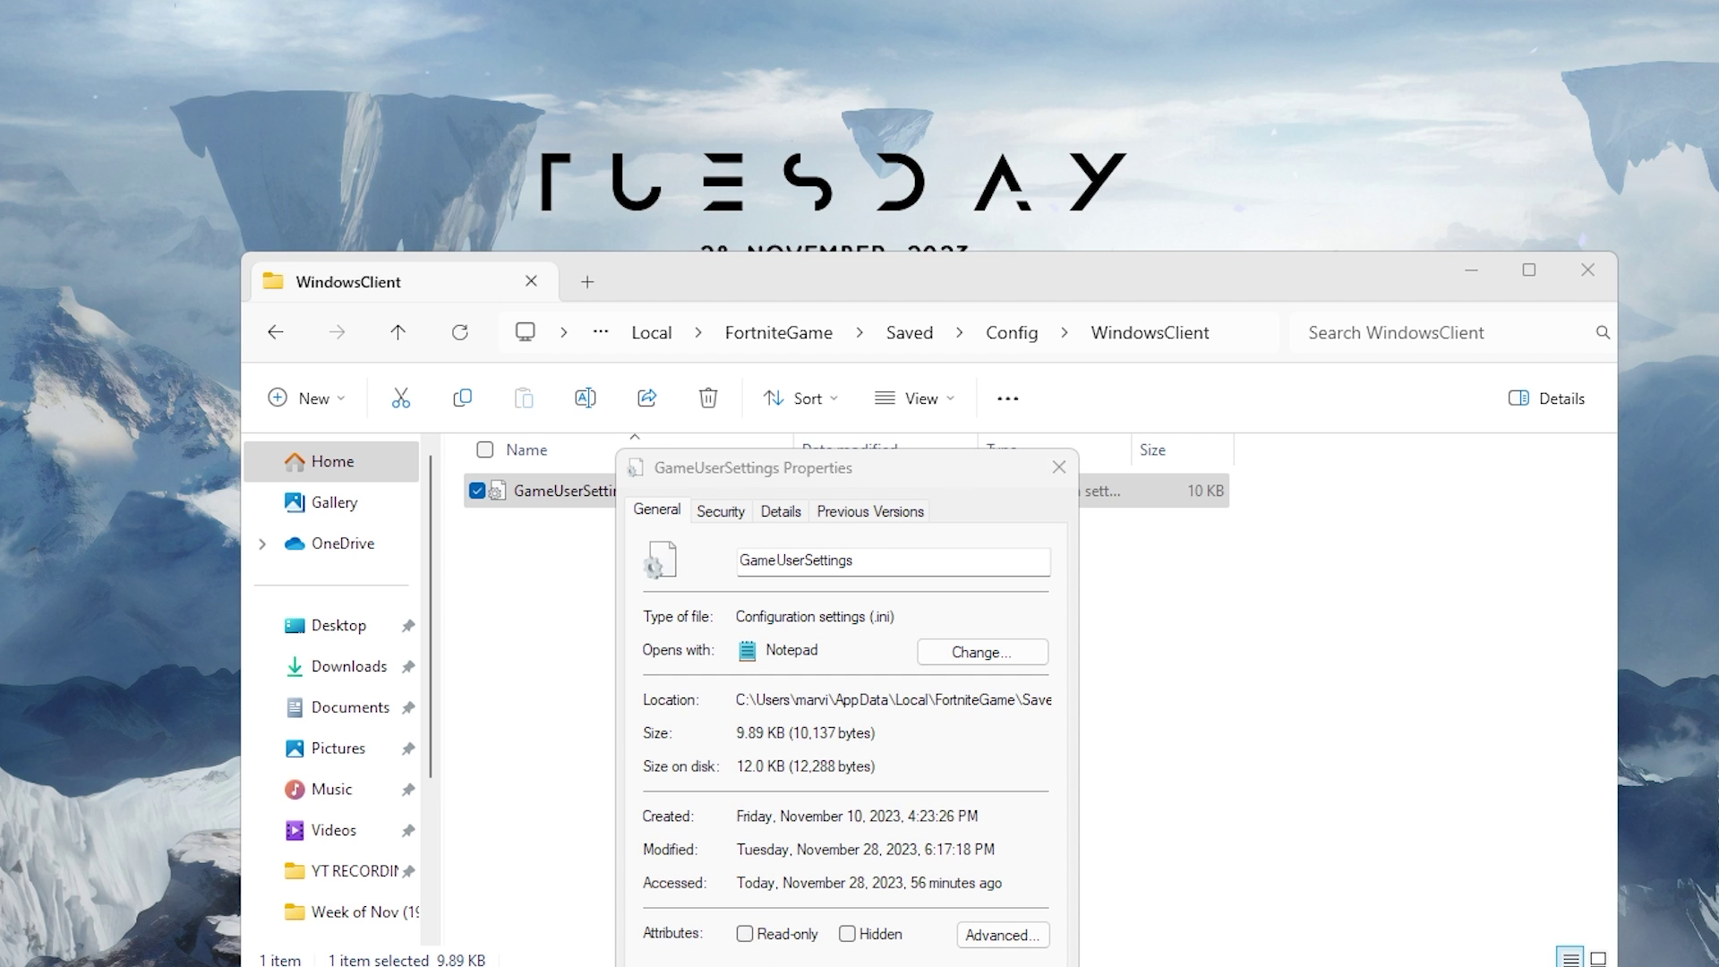
key("Escape")
right_click(690, 505)
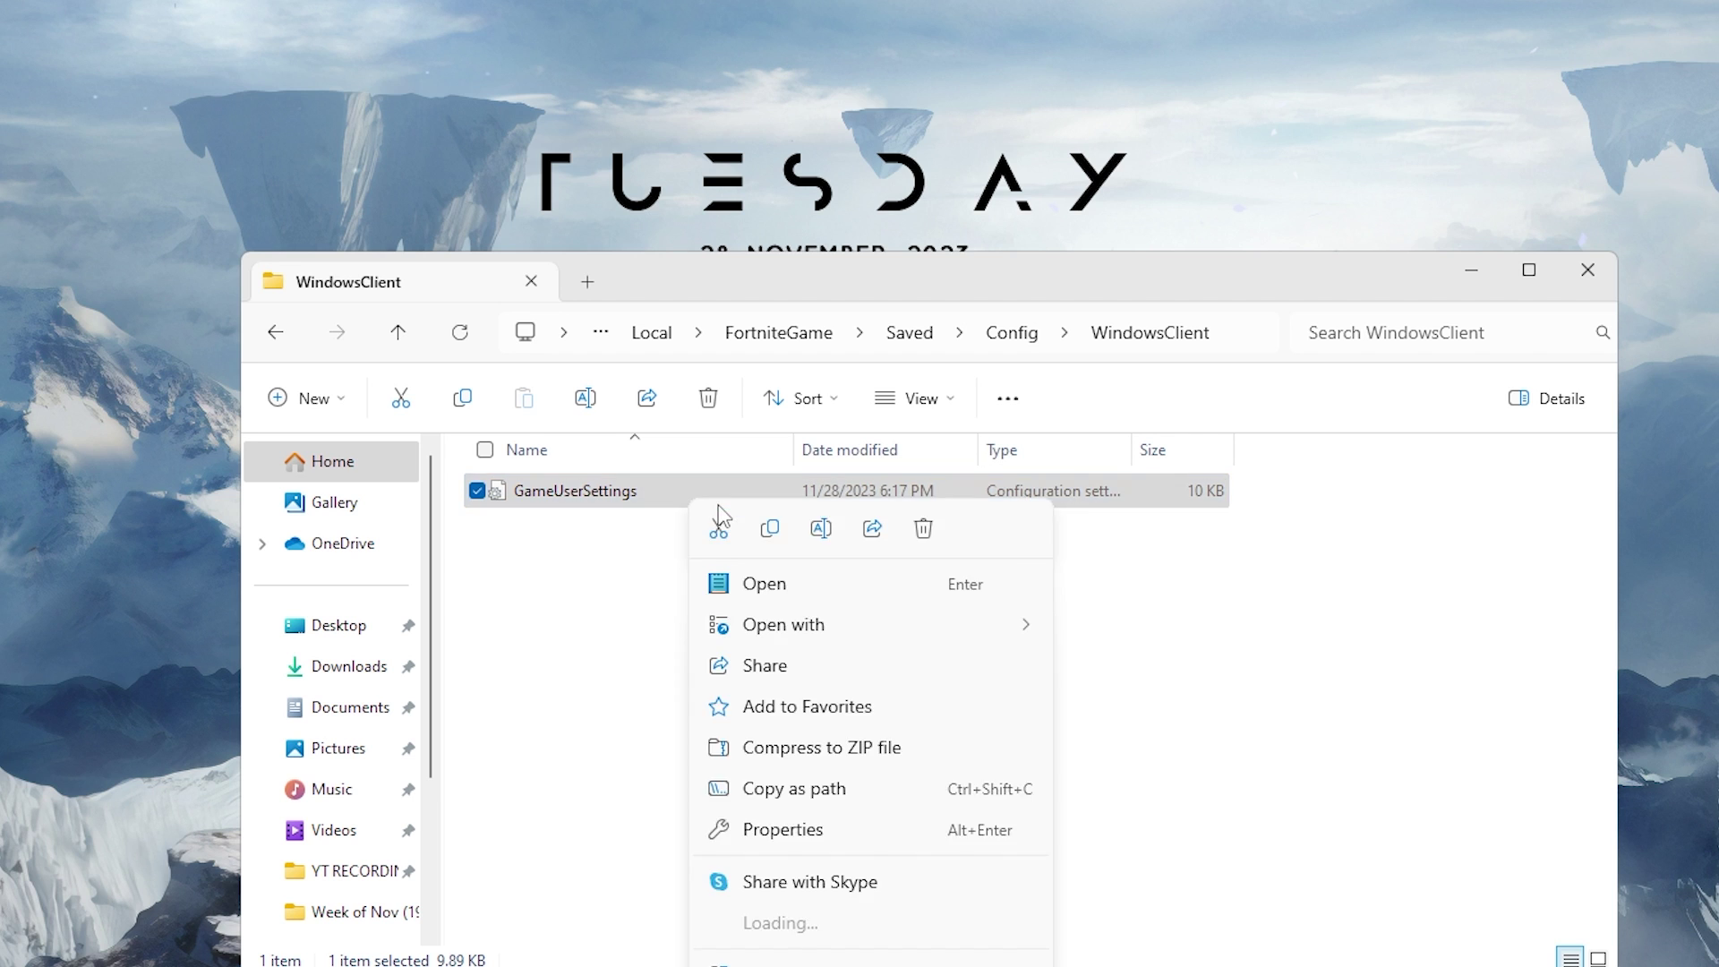
left_click(751, 586)
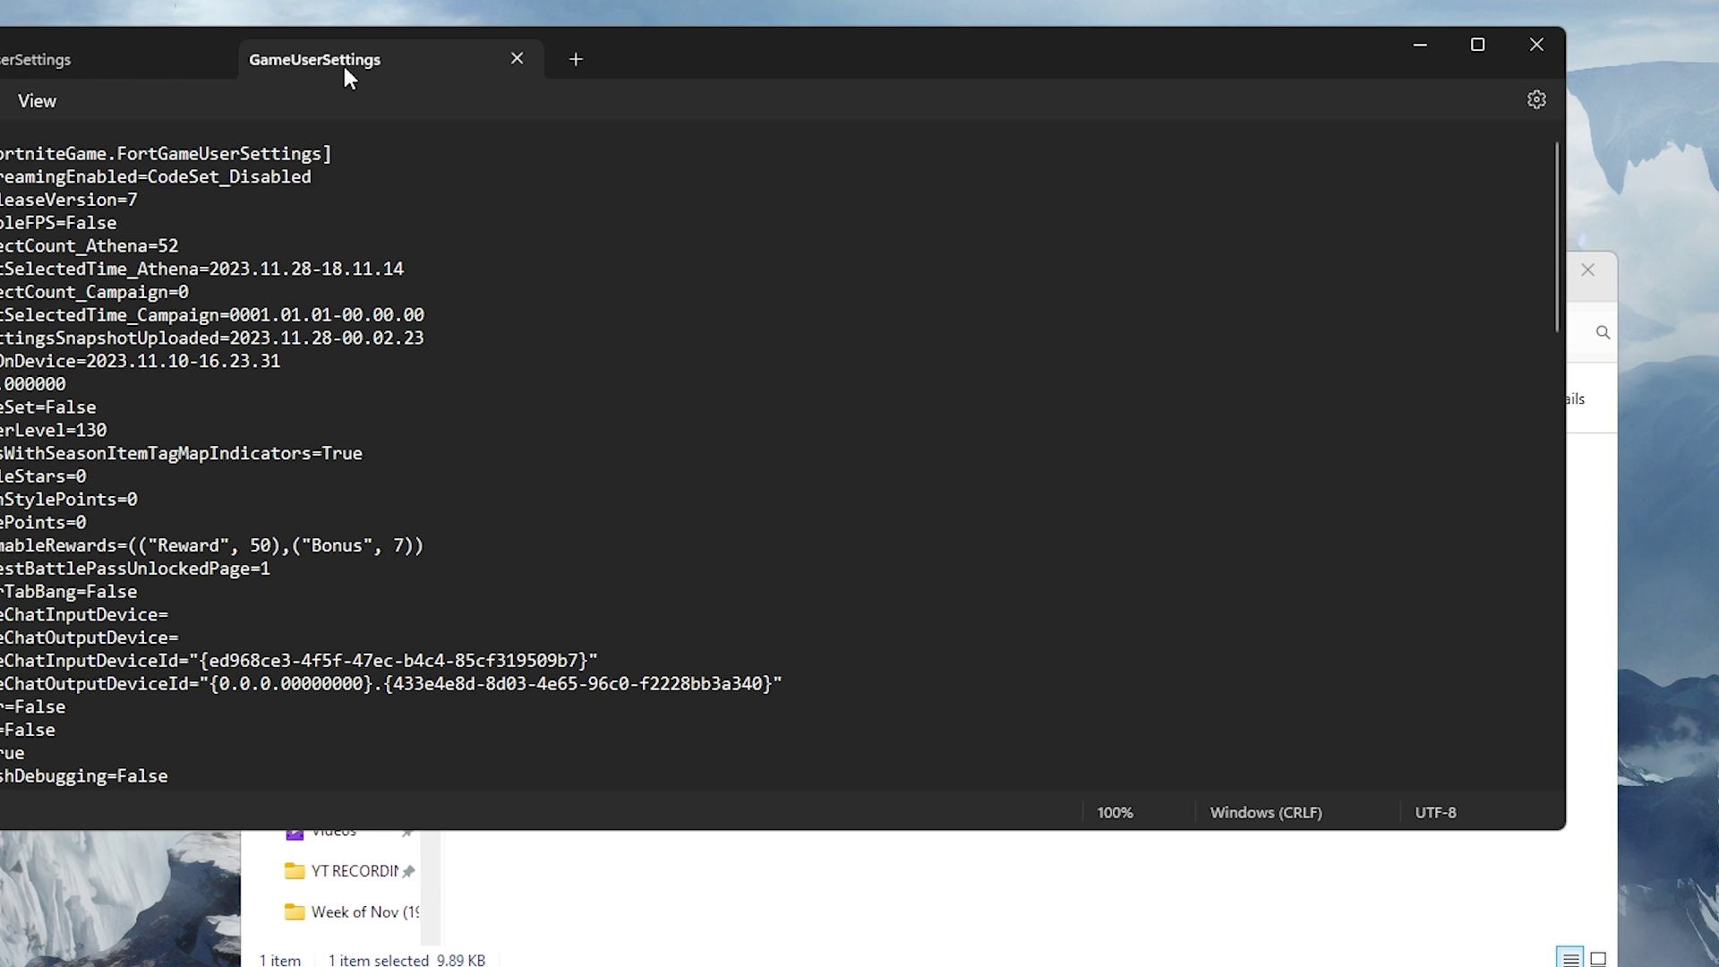
- Find the bStopRenderingInBackground line and select its False value
mouse_move(760, 75)
left_mouse_down()
mouse_move(816, 68)
mouse_move(923, 105)
left_mouse_up()
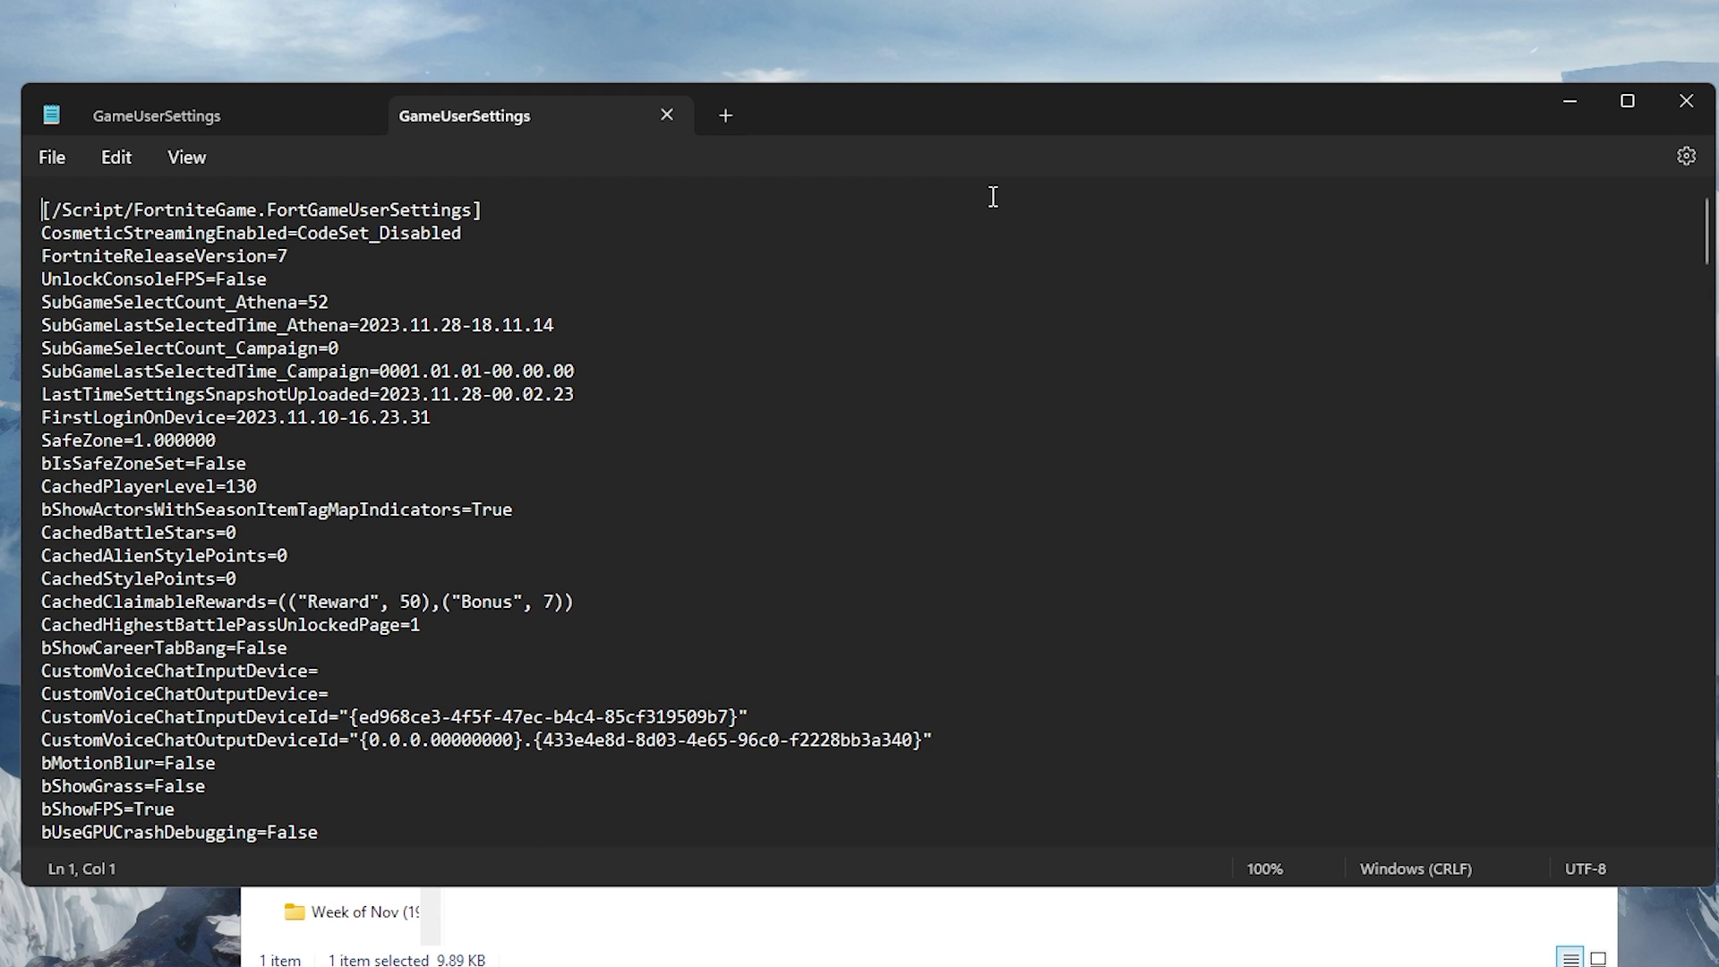
key("ctrl+f")
left_click(836, 215)
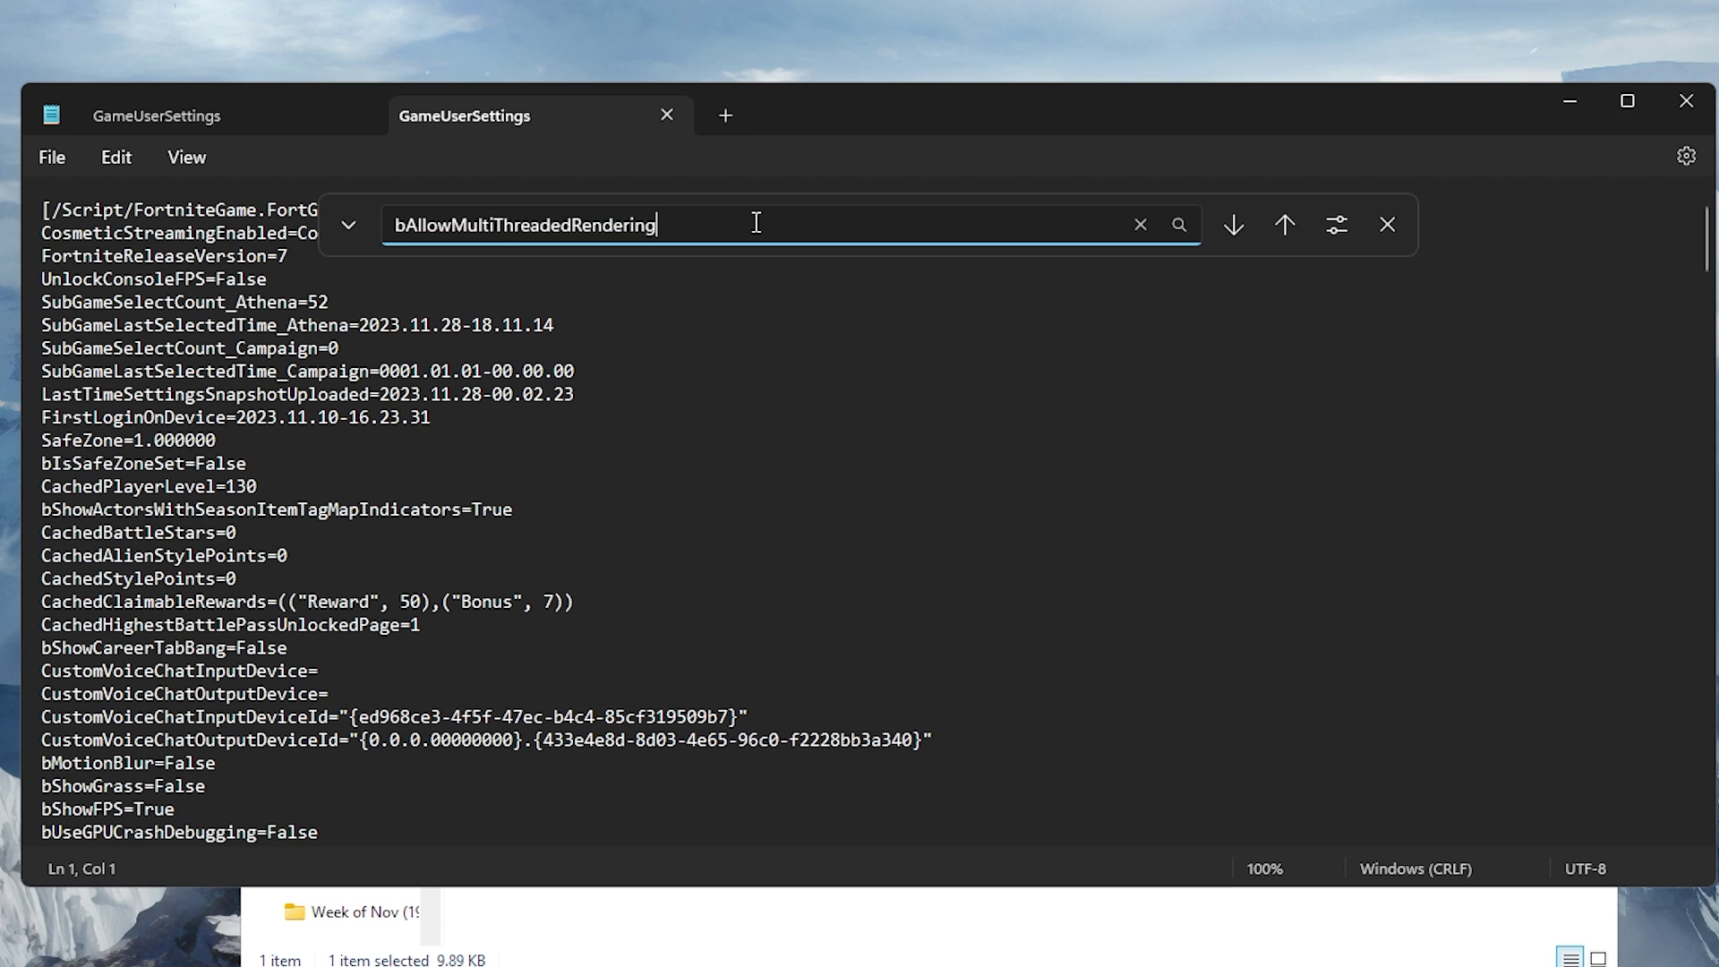
scroll(410, 609, "down", 2)
scroll(410, 608, "down", 2)
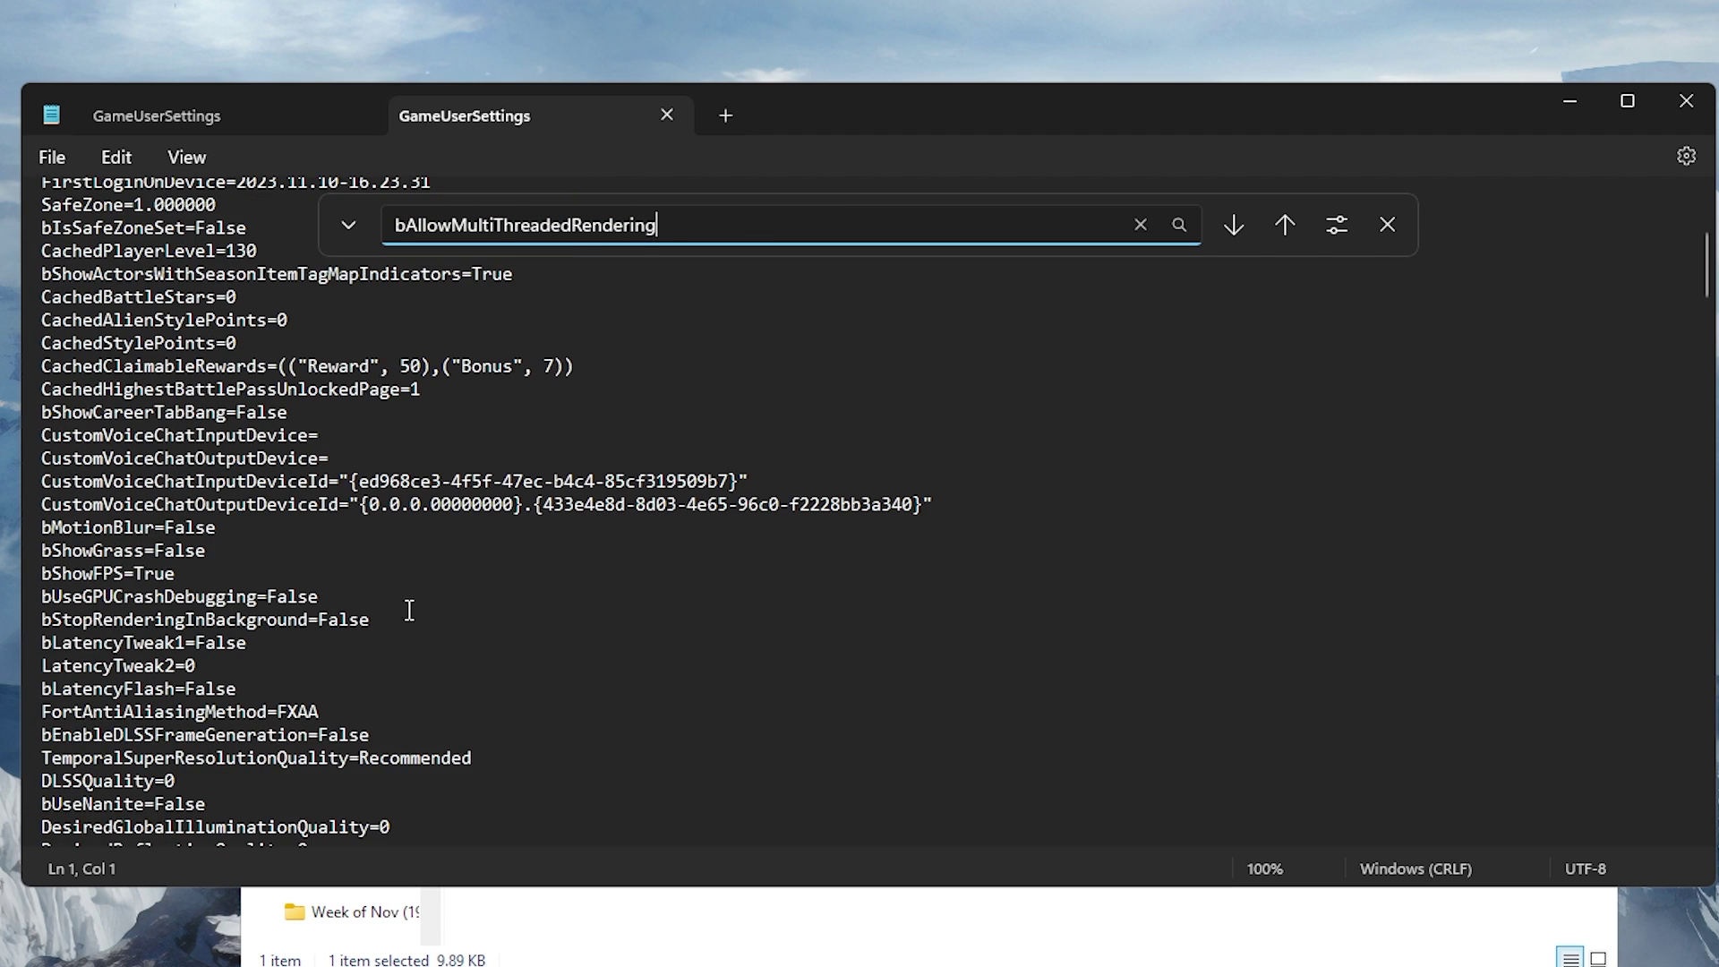
left_click(323, 618)
left_click_drag(320, 619, 368, 621)
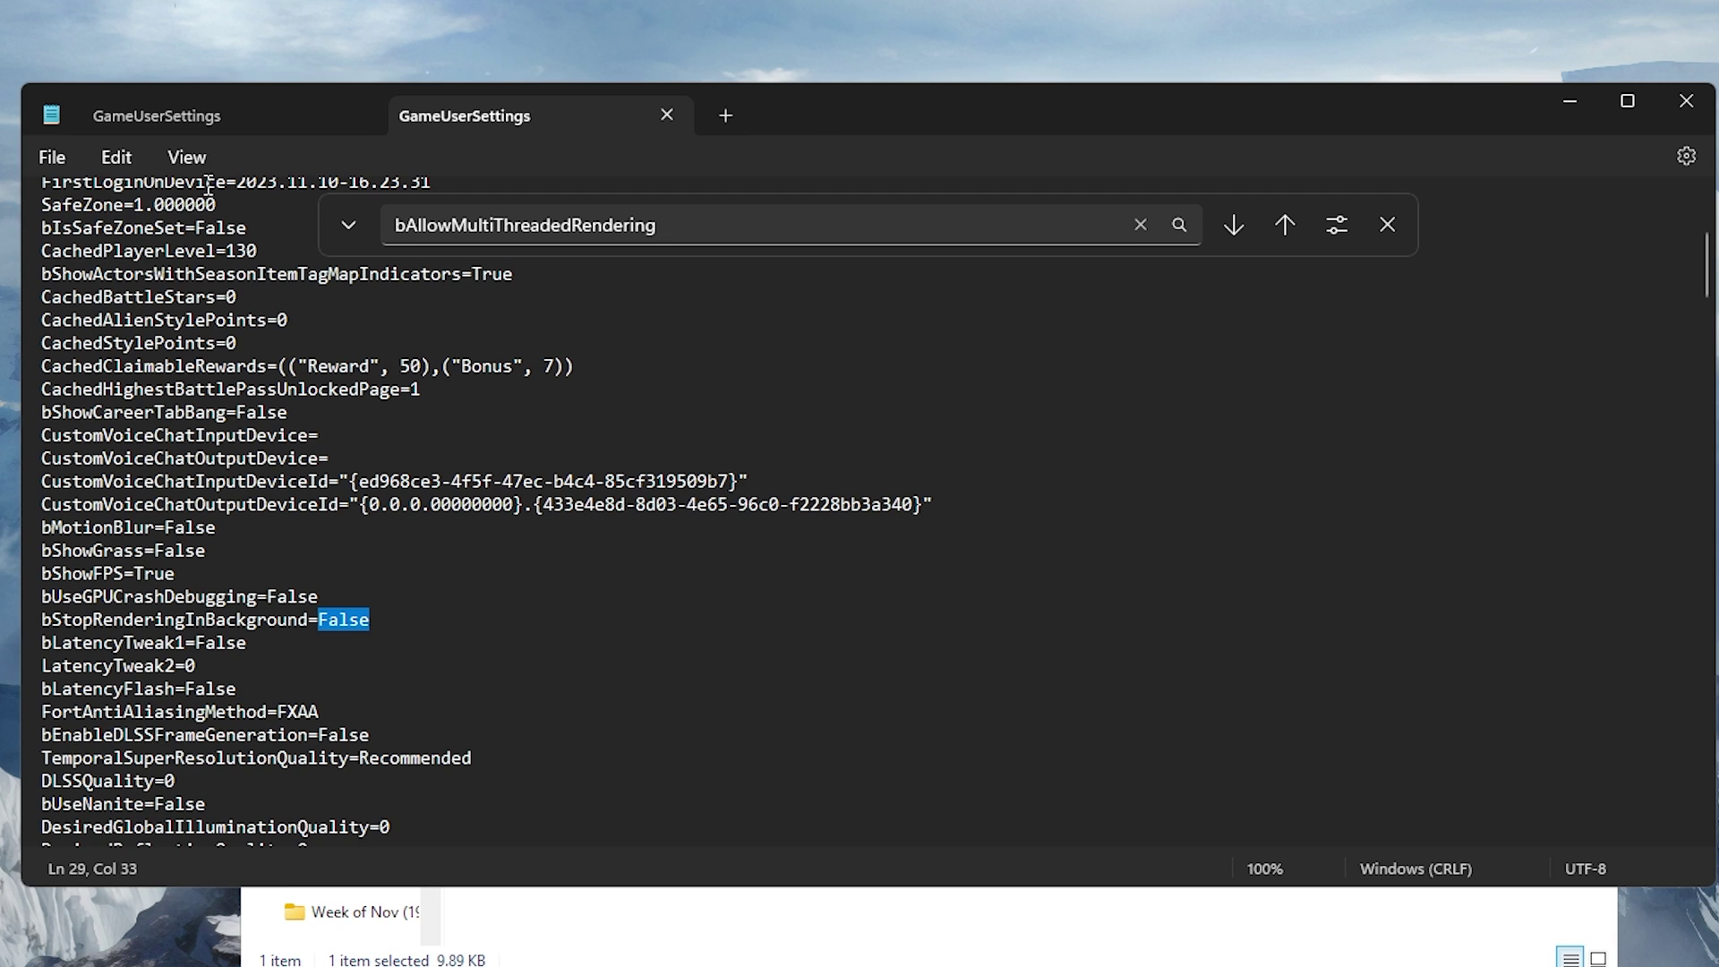
- Save GameUserSettings and close Notepad
left_click(52, 157)
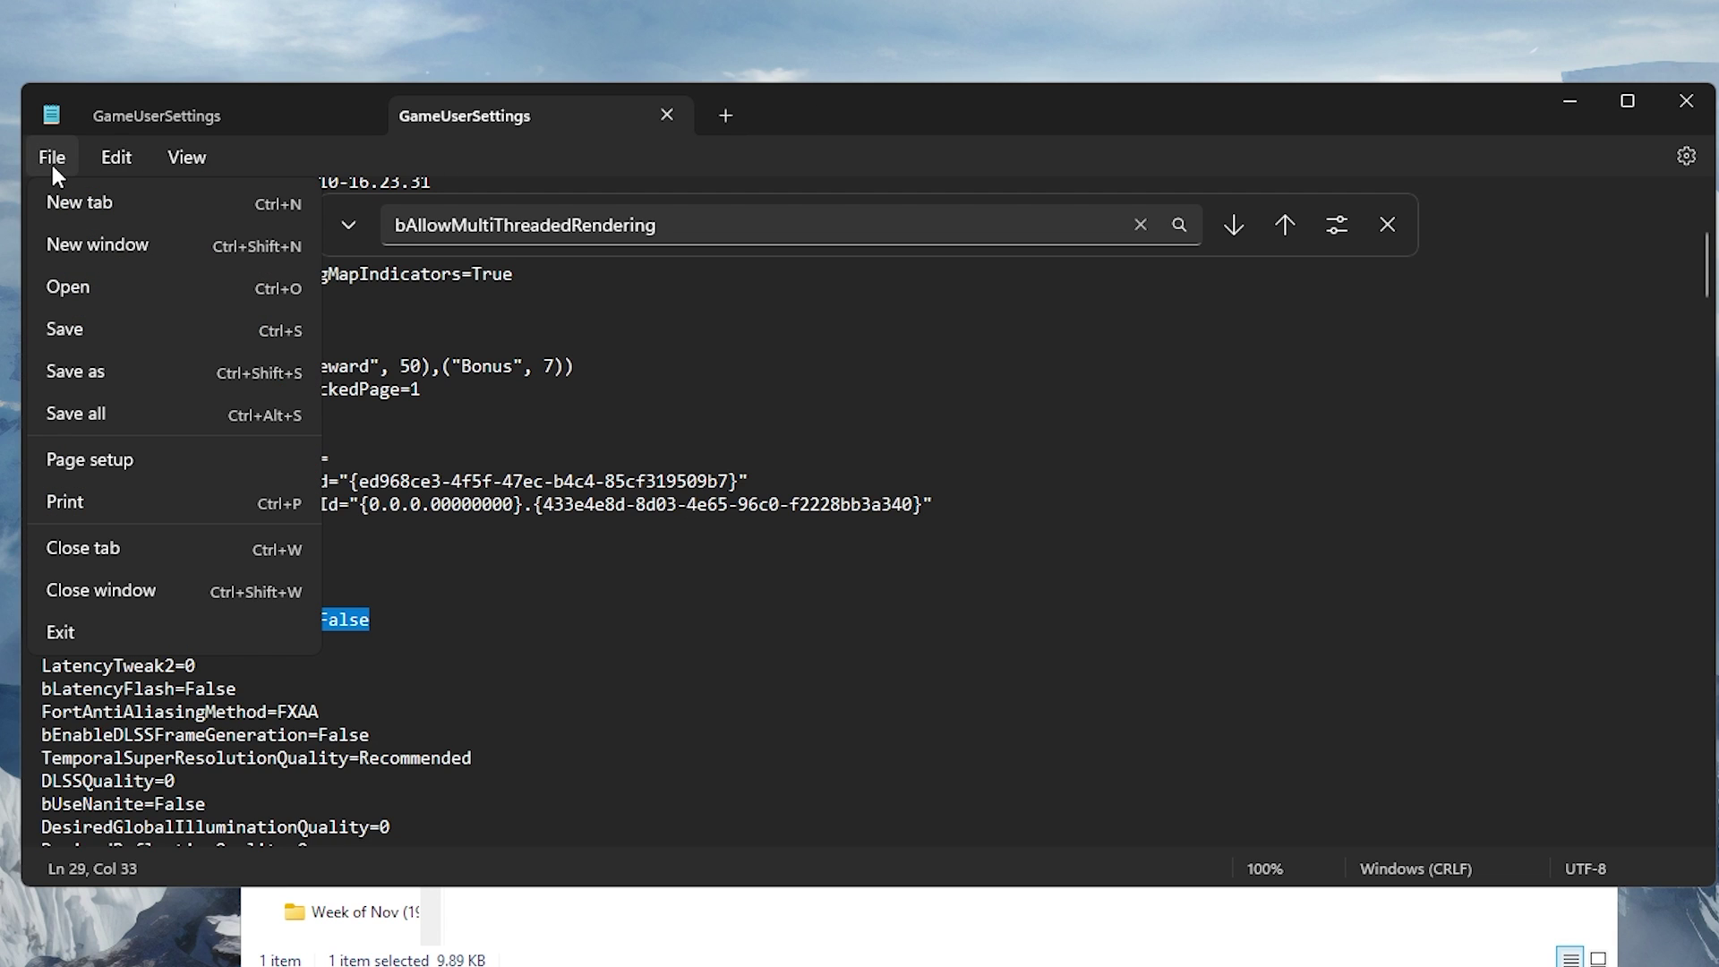
left_click(71, 332)
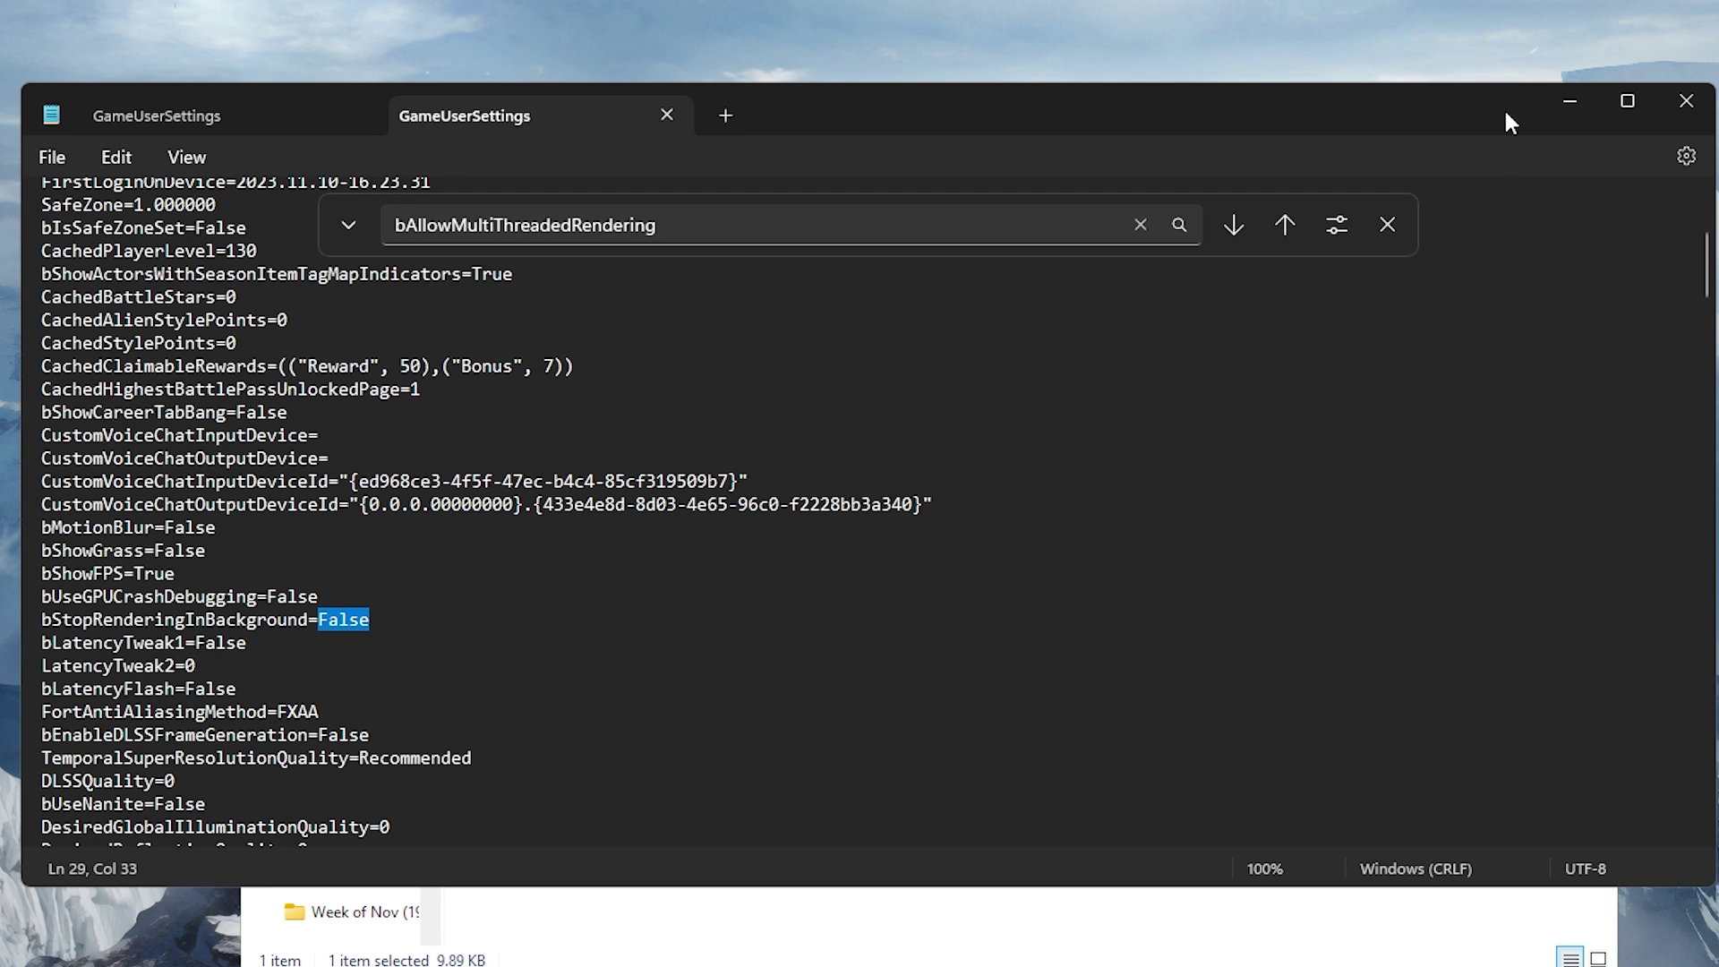
left_click(1686, 102)
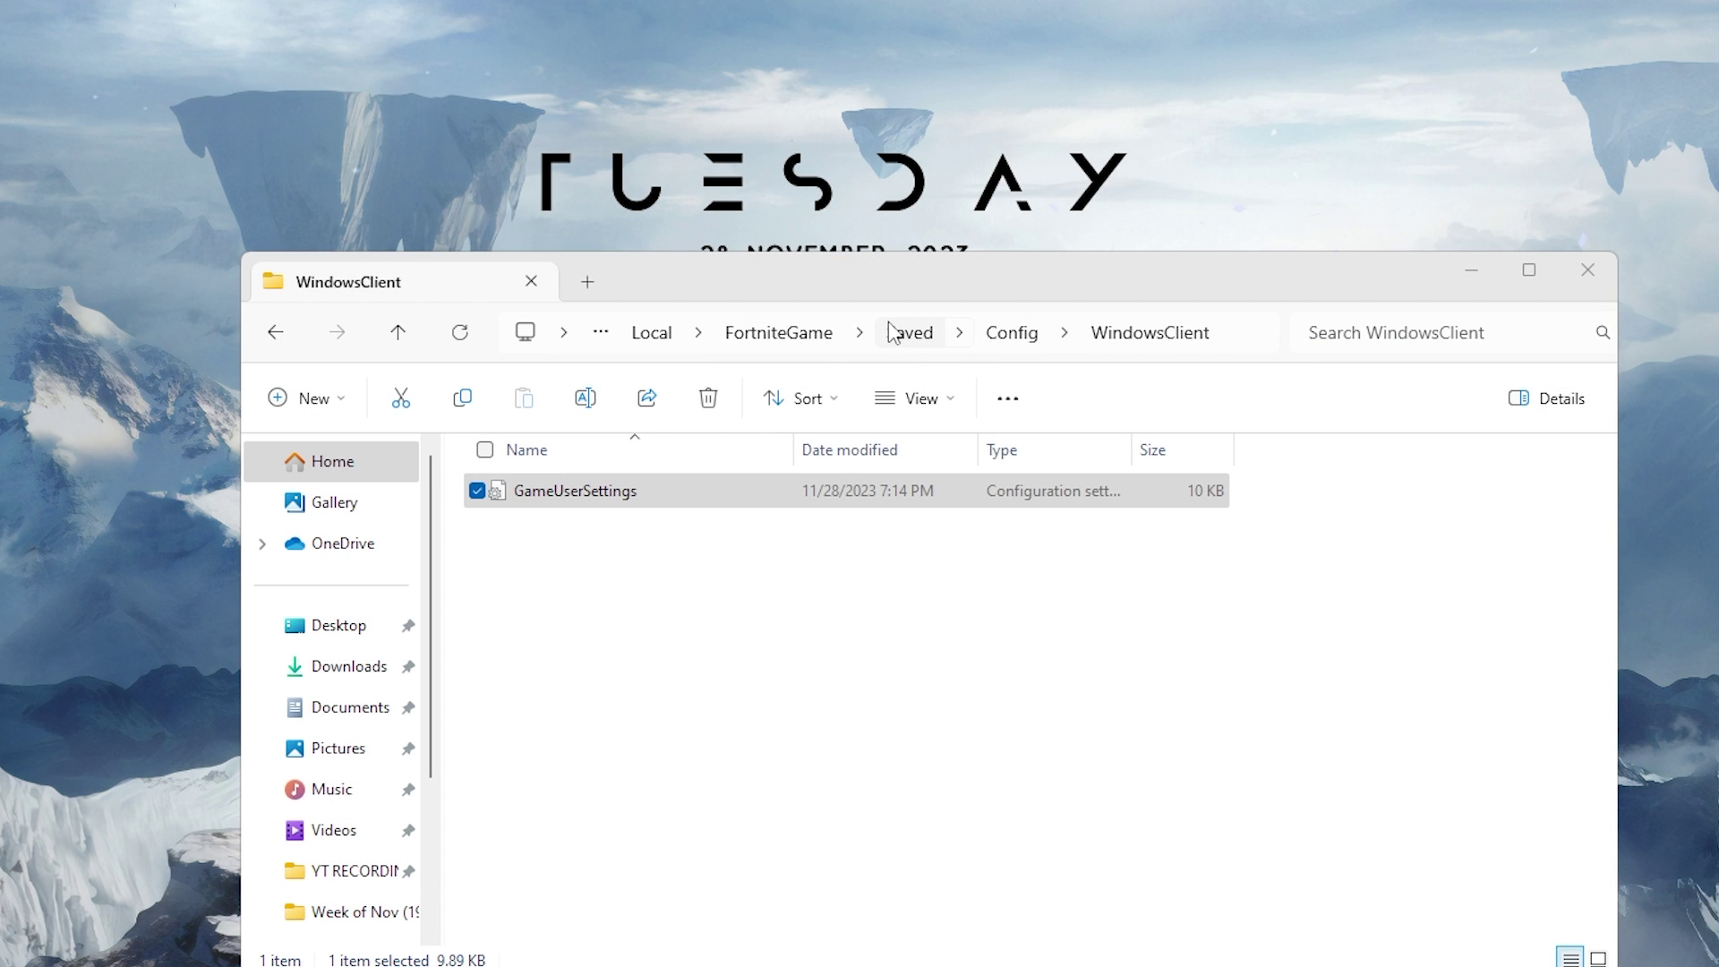
- Delete the FortniteGame and FortniteLauncher log files from Saved\Logs
left_click(890, 329)
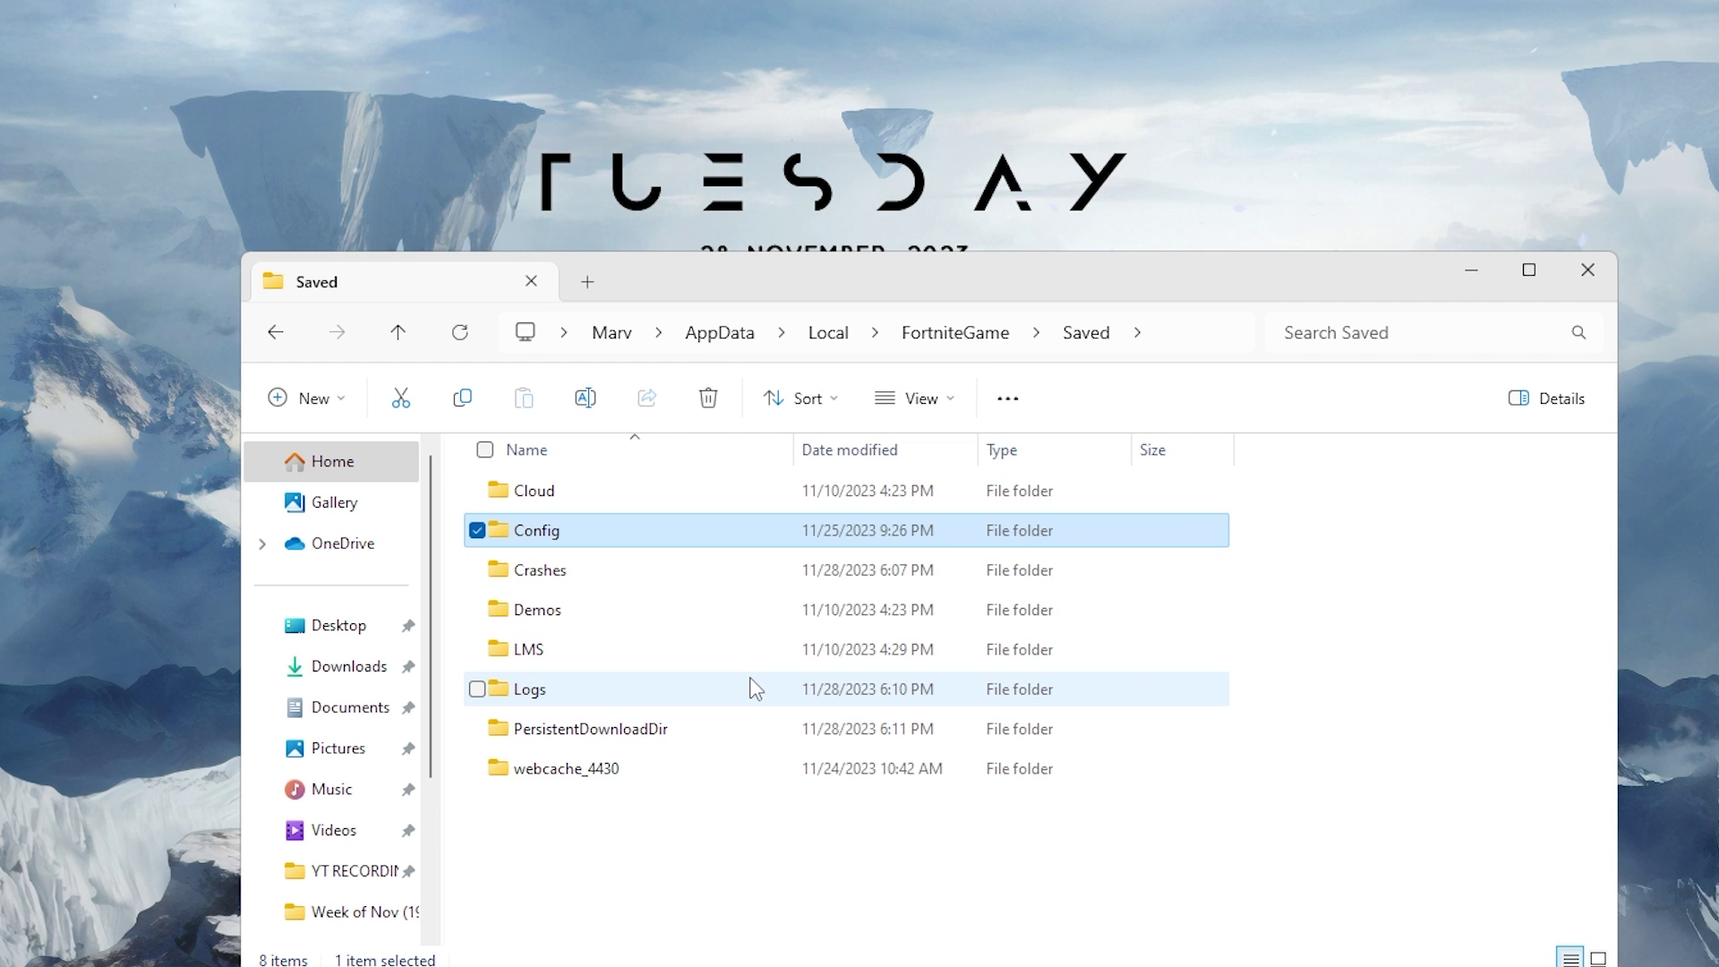
left_click(717, 860)
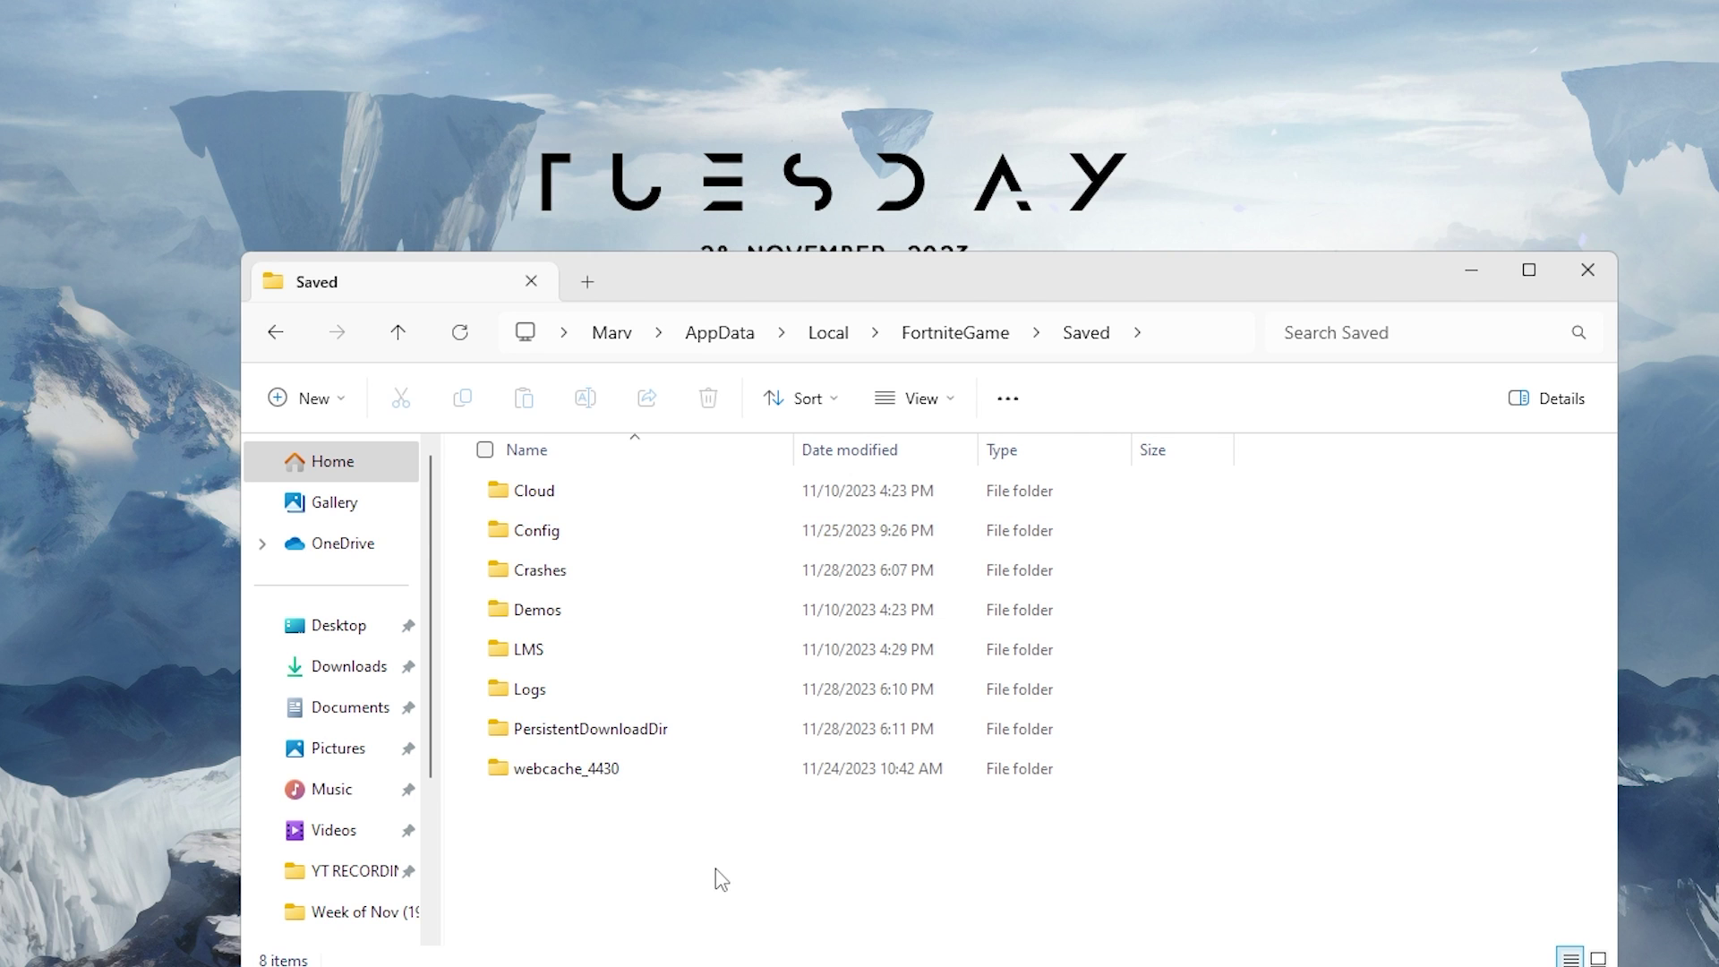
double_click(609, 691)
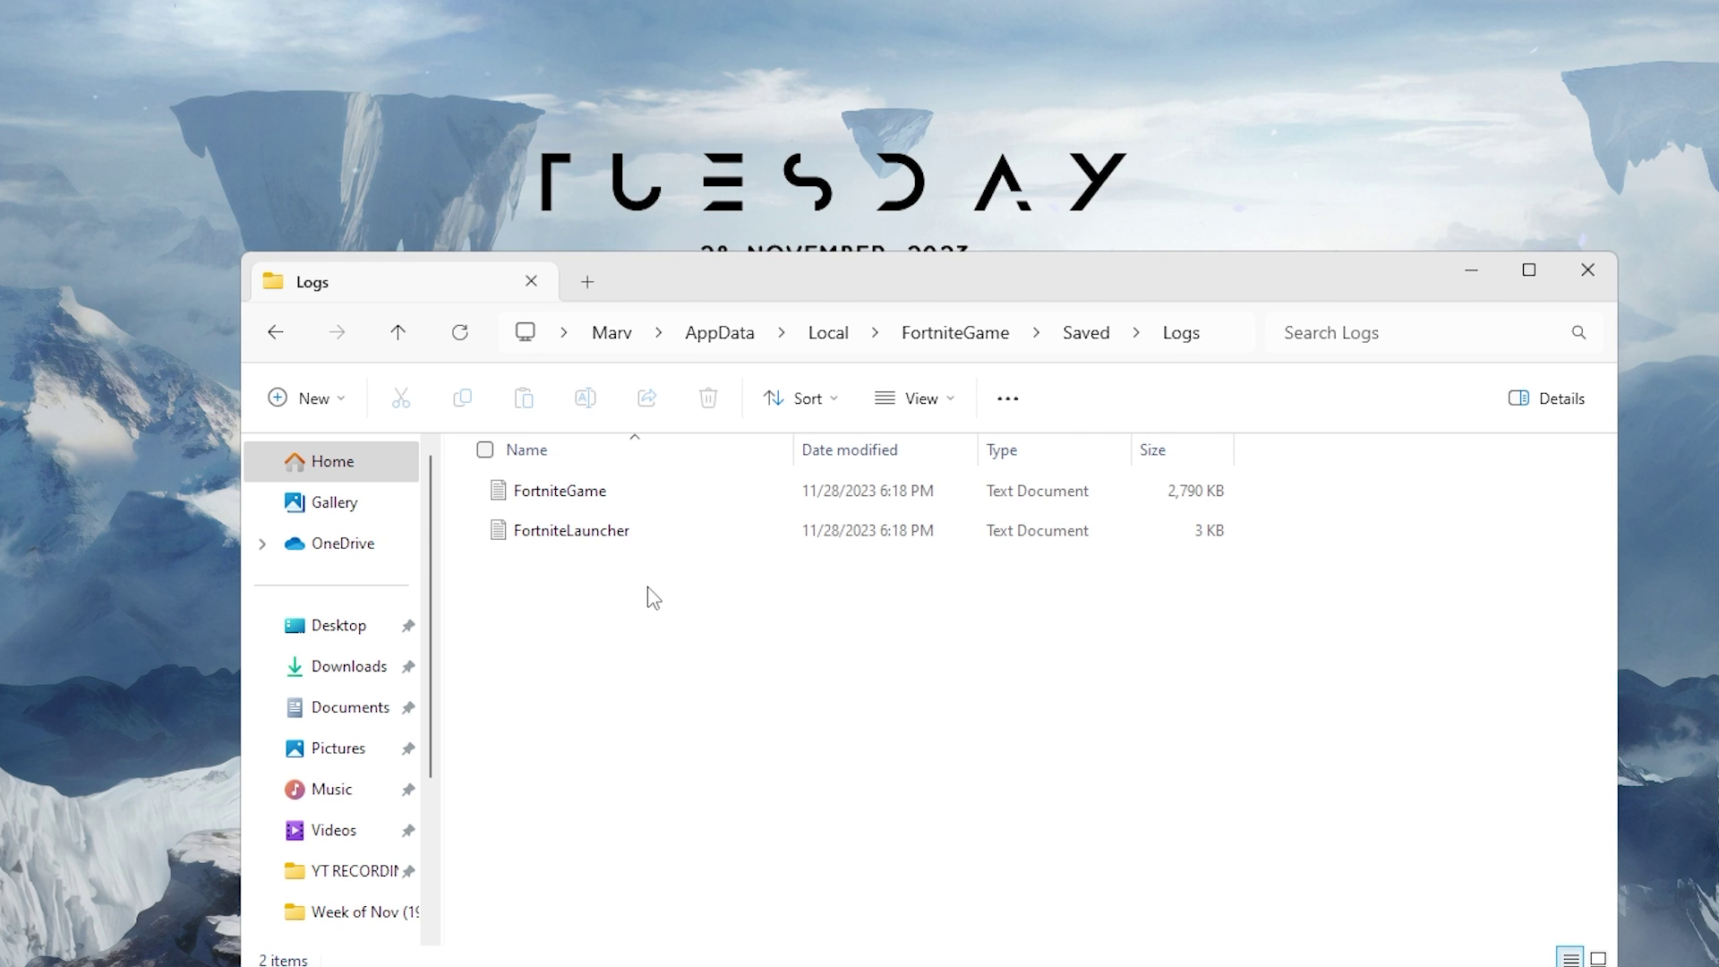
key("ctrl+a")
left_click(708, 400)
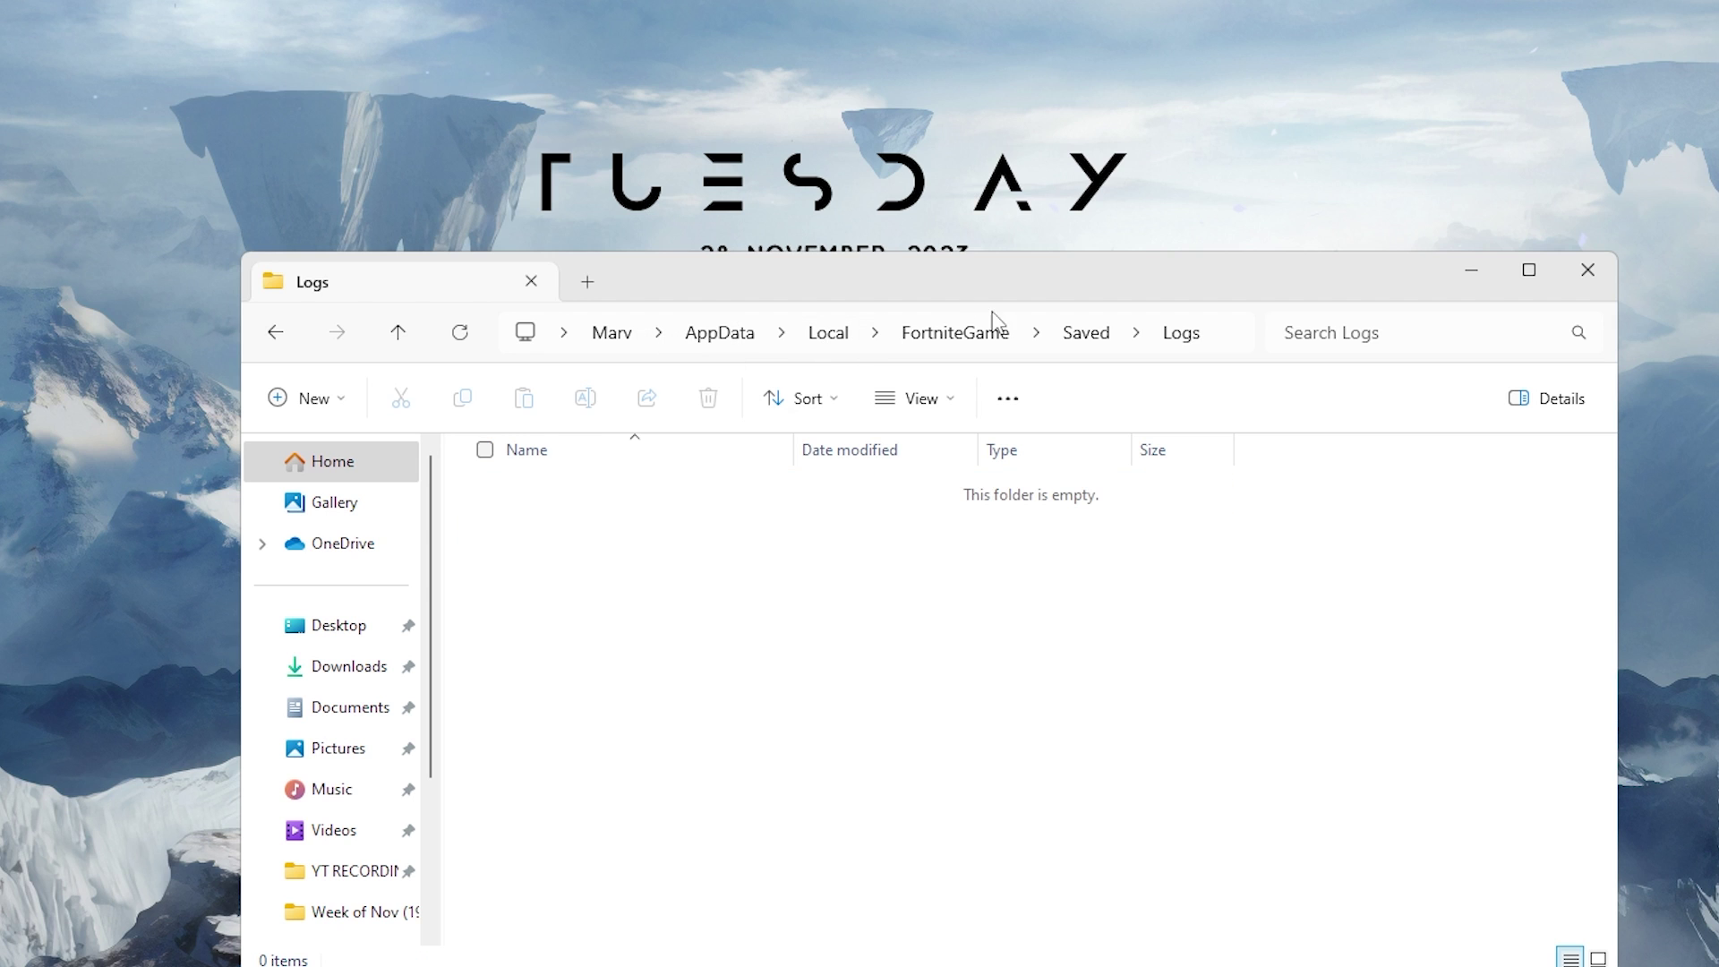
left_click(1083, 334)
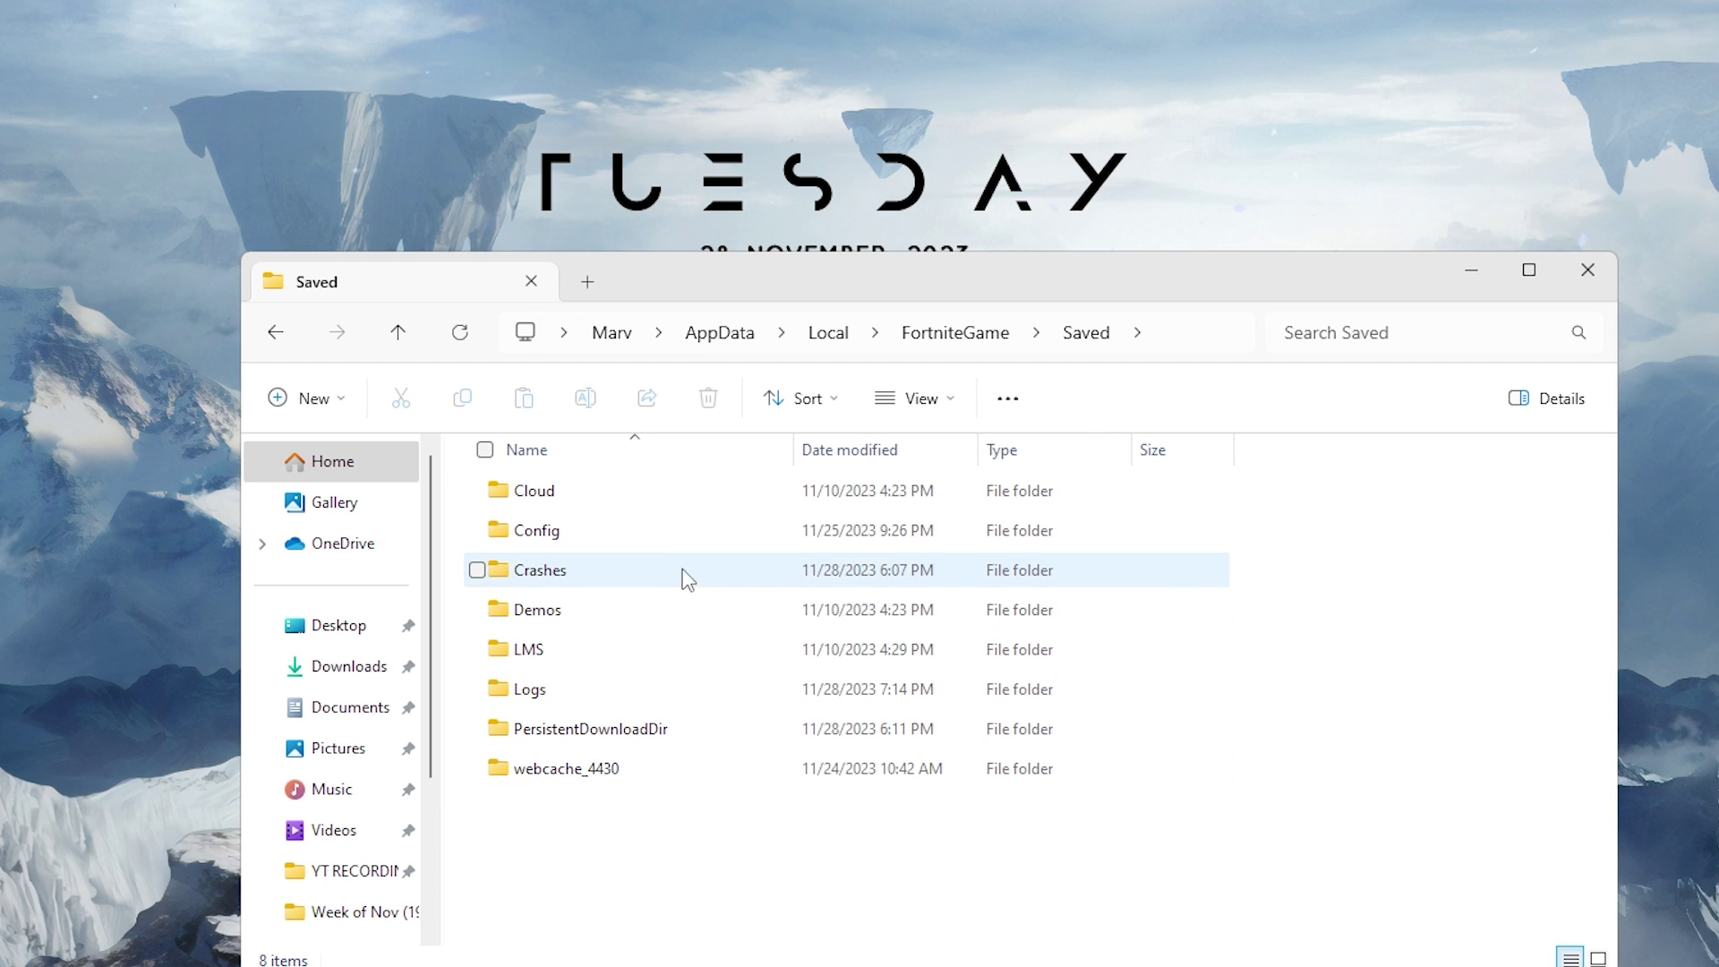
- Delete the UECC crash report folder from Saved\Crashes and return to Saved
mouse_move(691, 573)
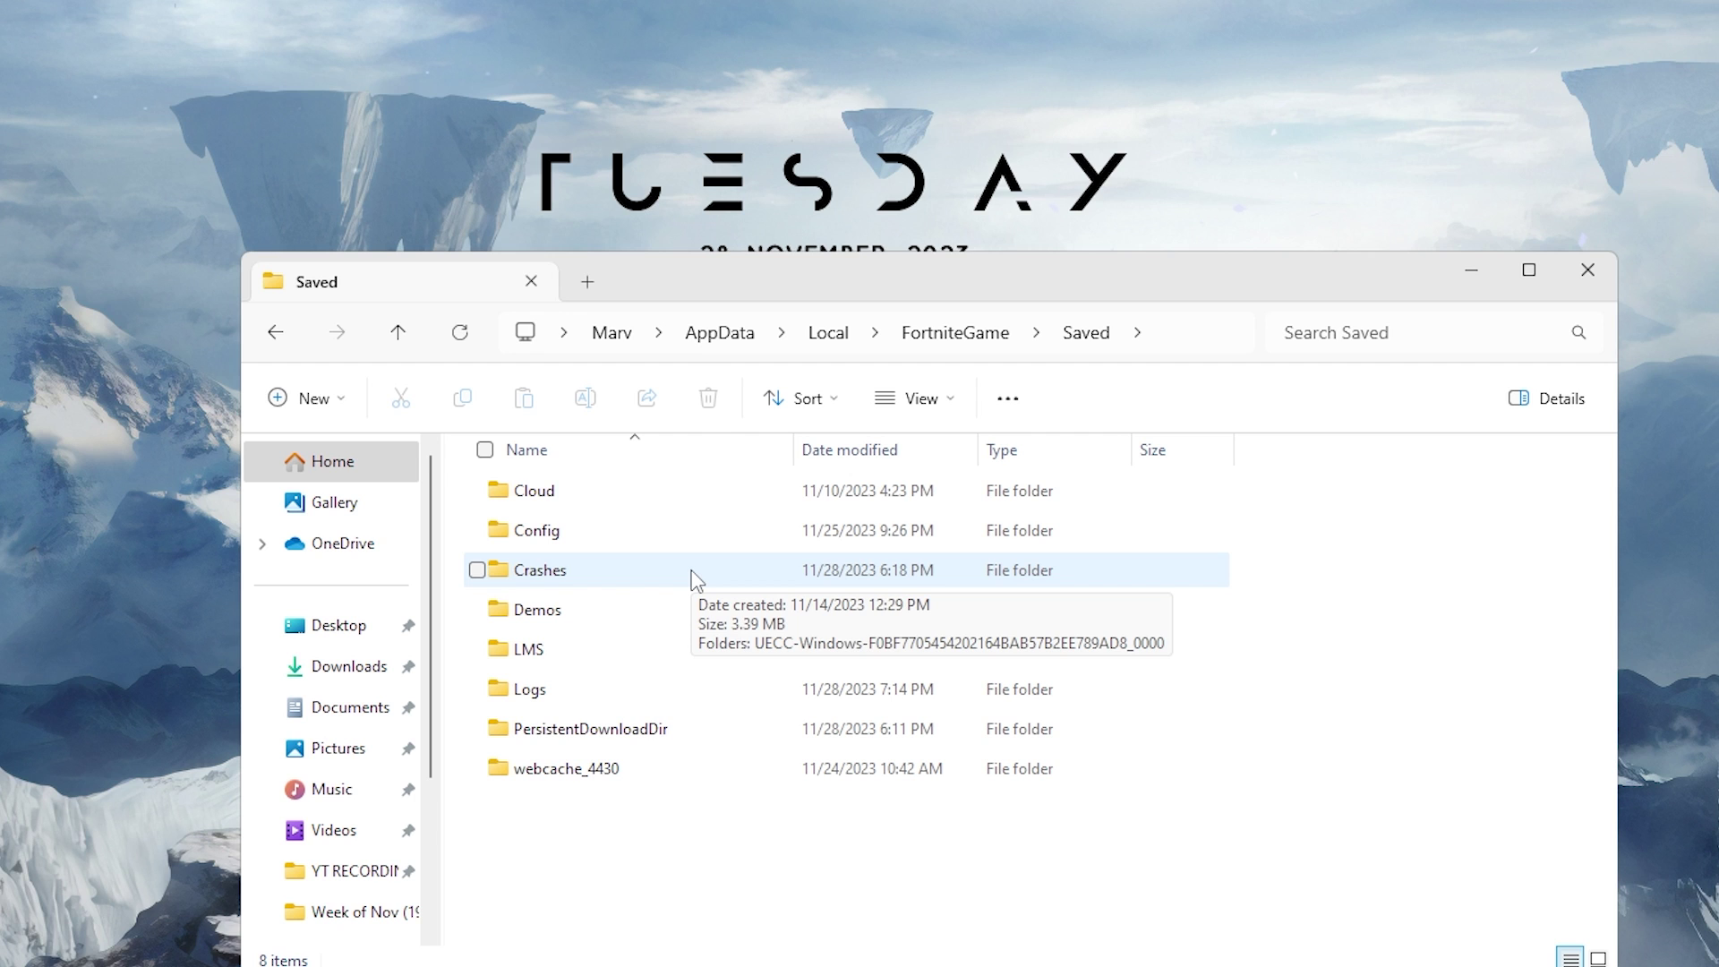
double_click(691, 574)
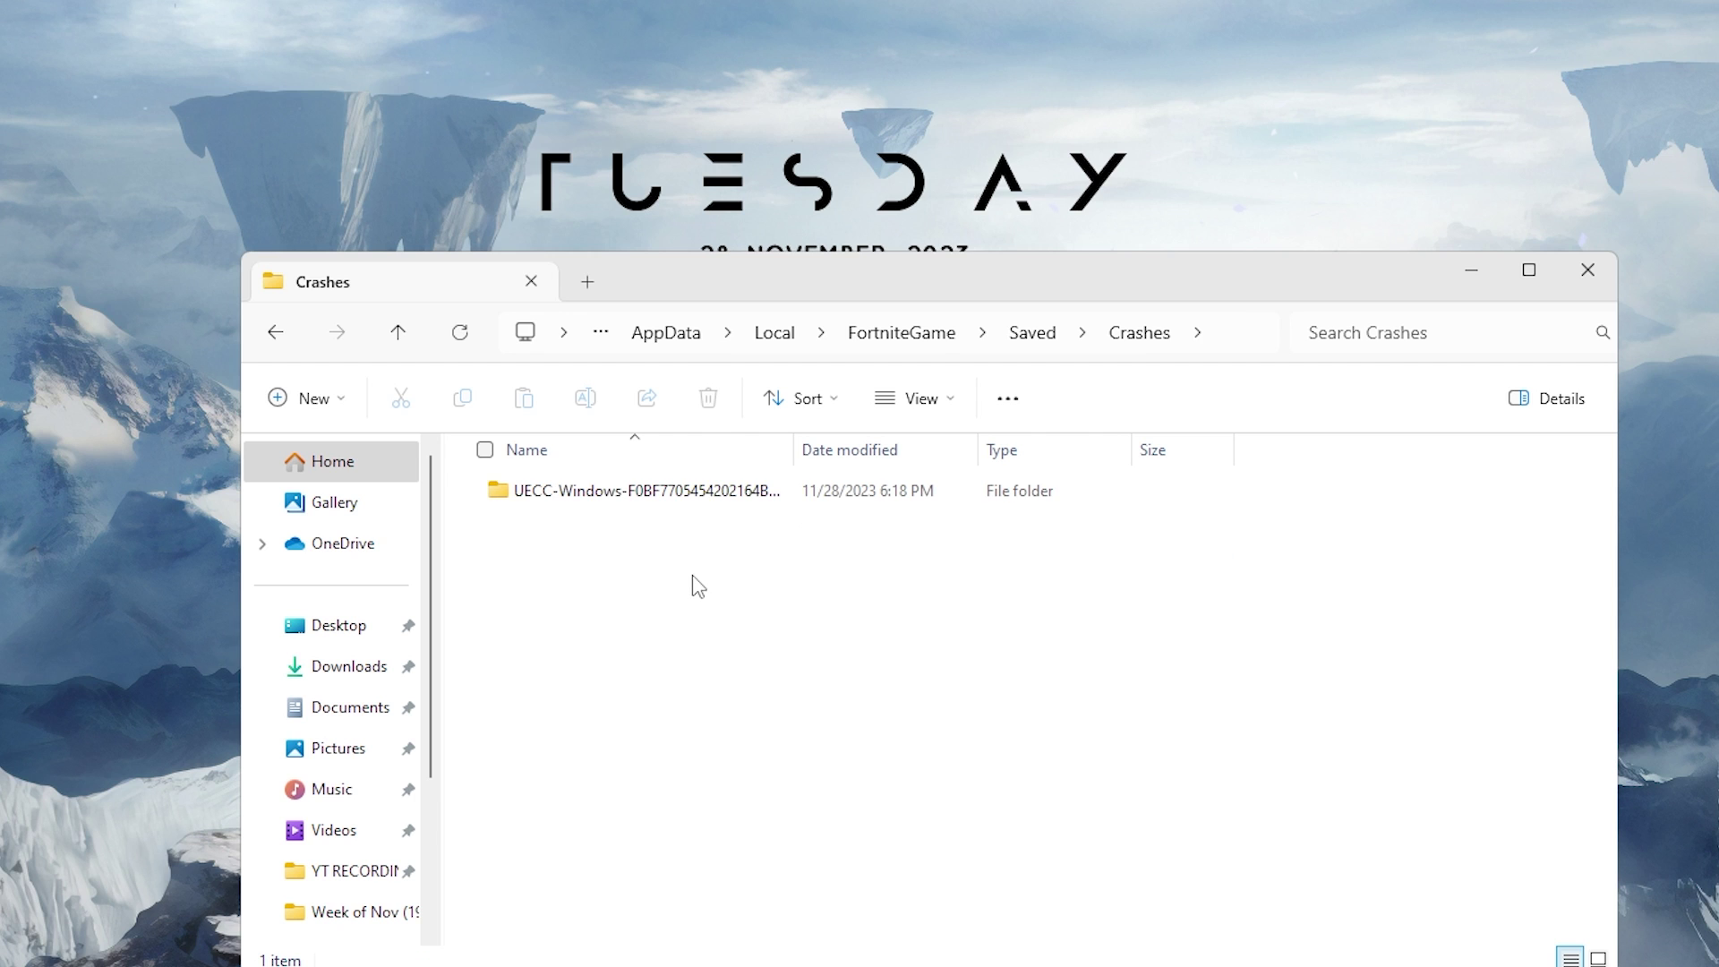
key("ctrl+a")
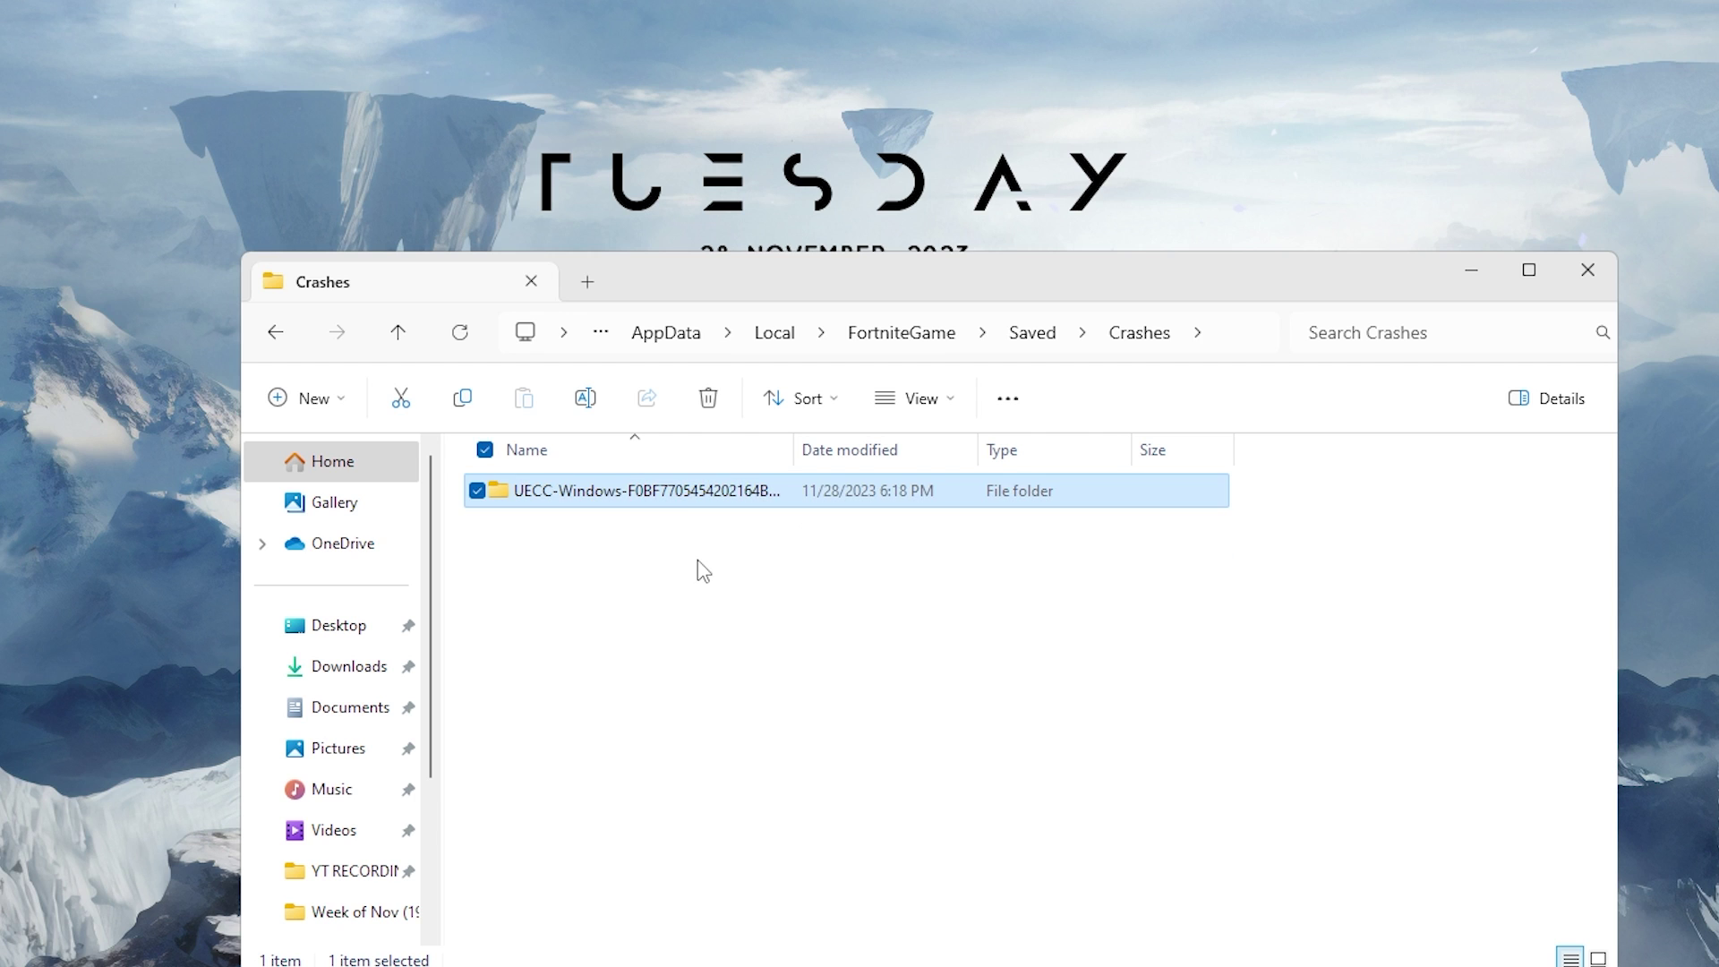
left_click(707, 397)
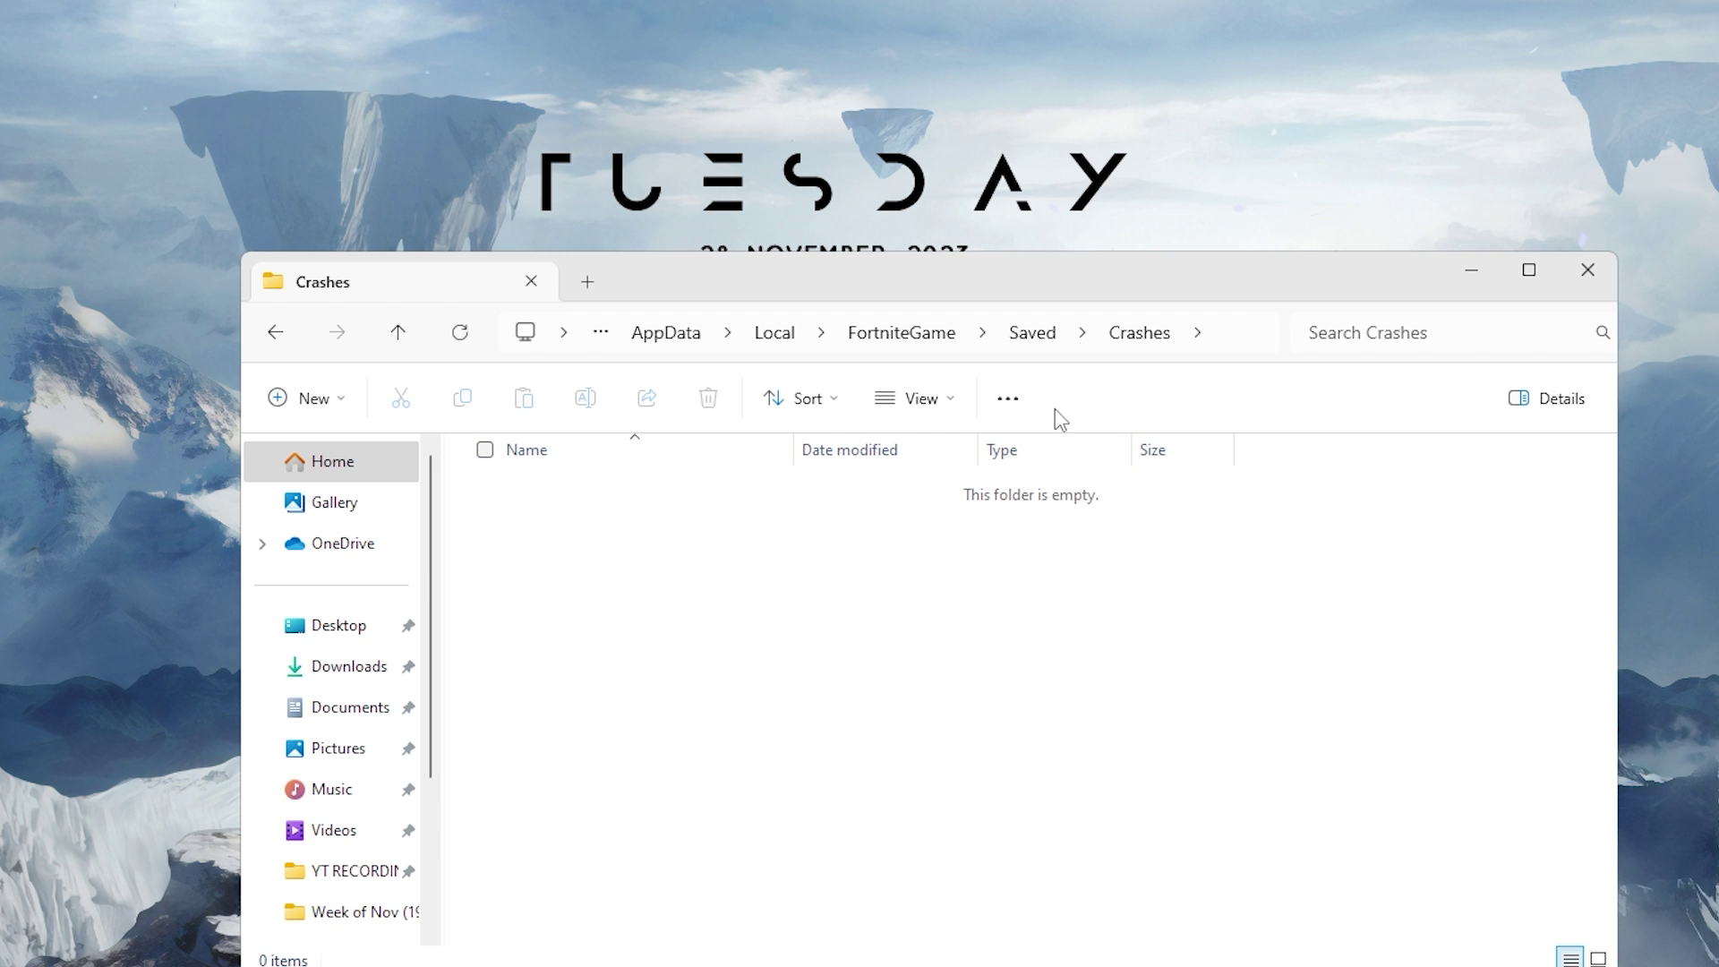
left_click(1047, 342)
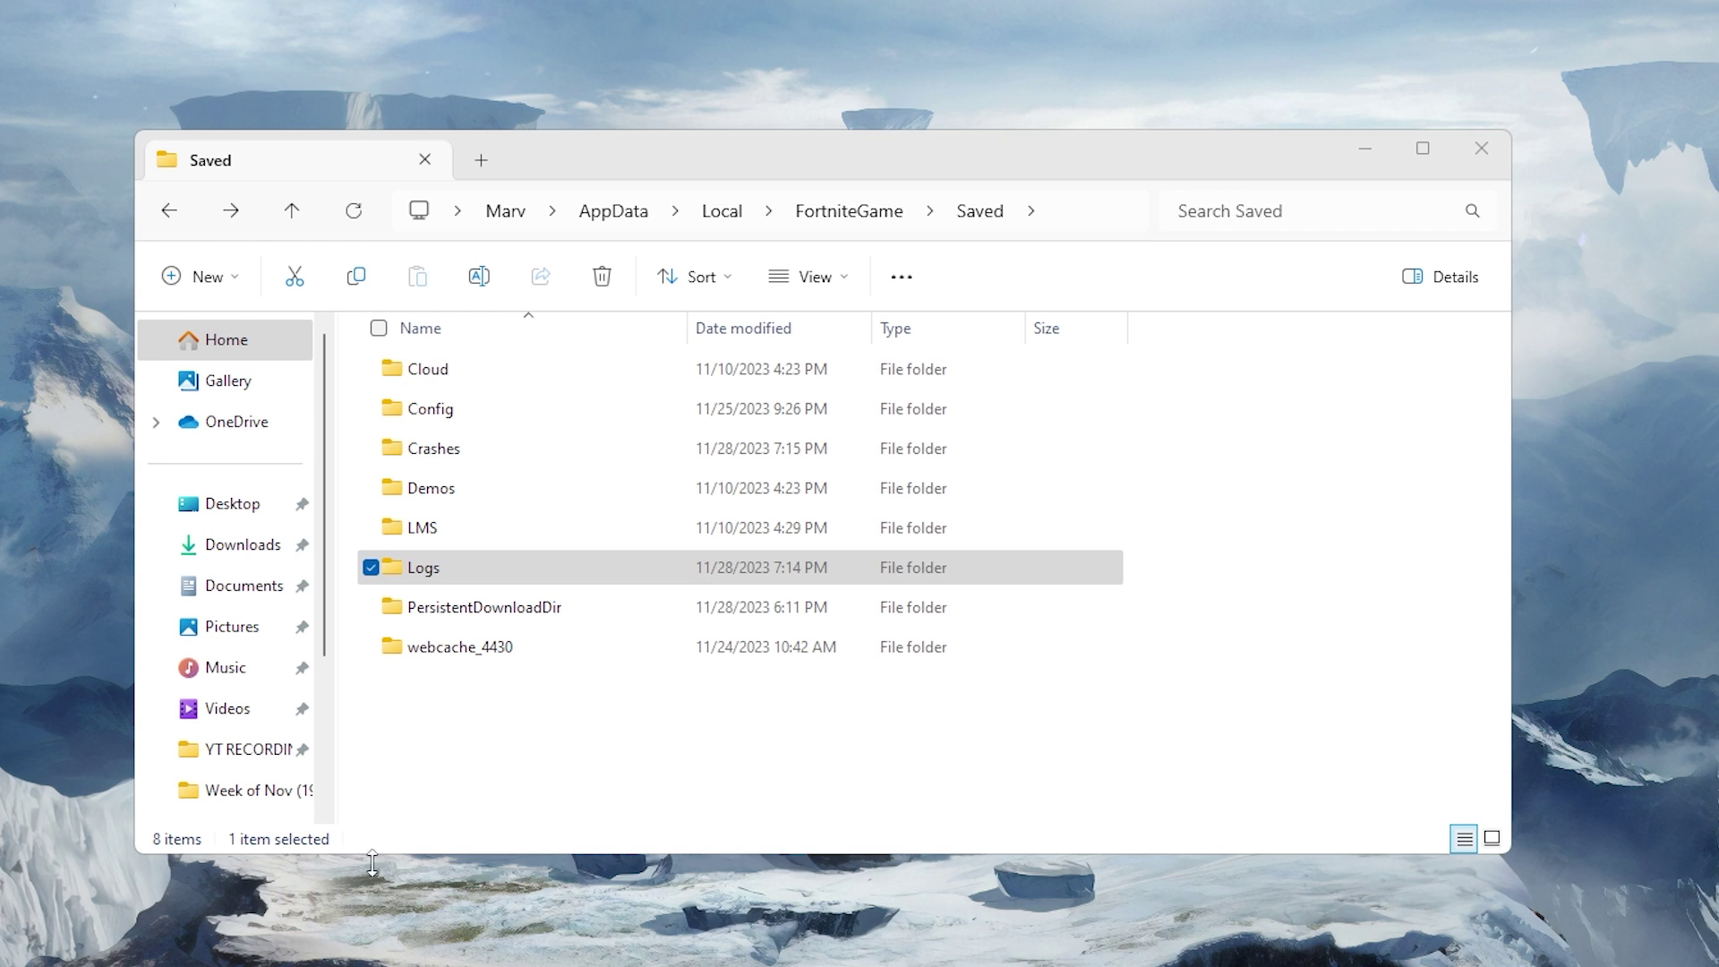
- Confirm the Logs folder is empty, go back to Saved, and close File Explorer
double_click(528, 571)
left_click_drag(915, 727, 604, 494)
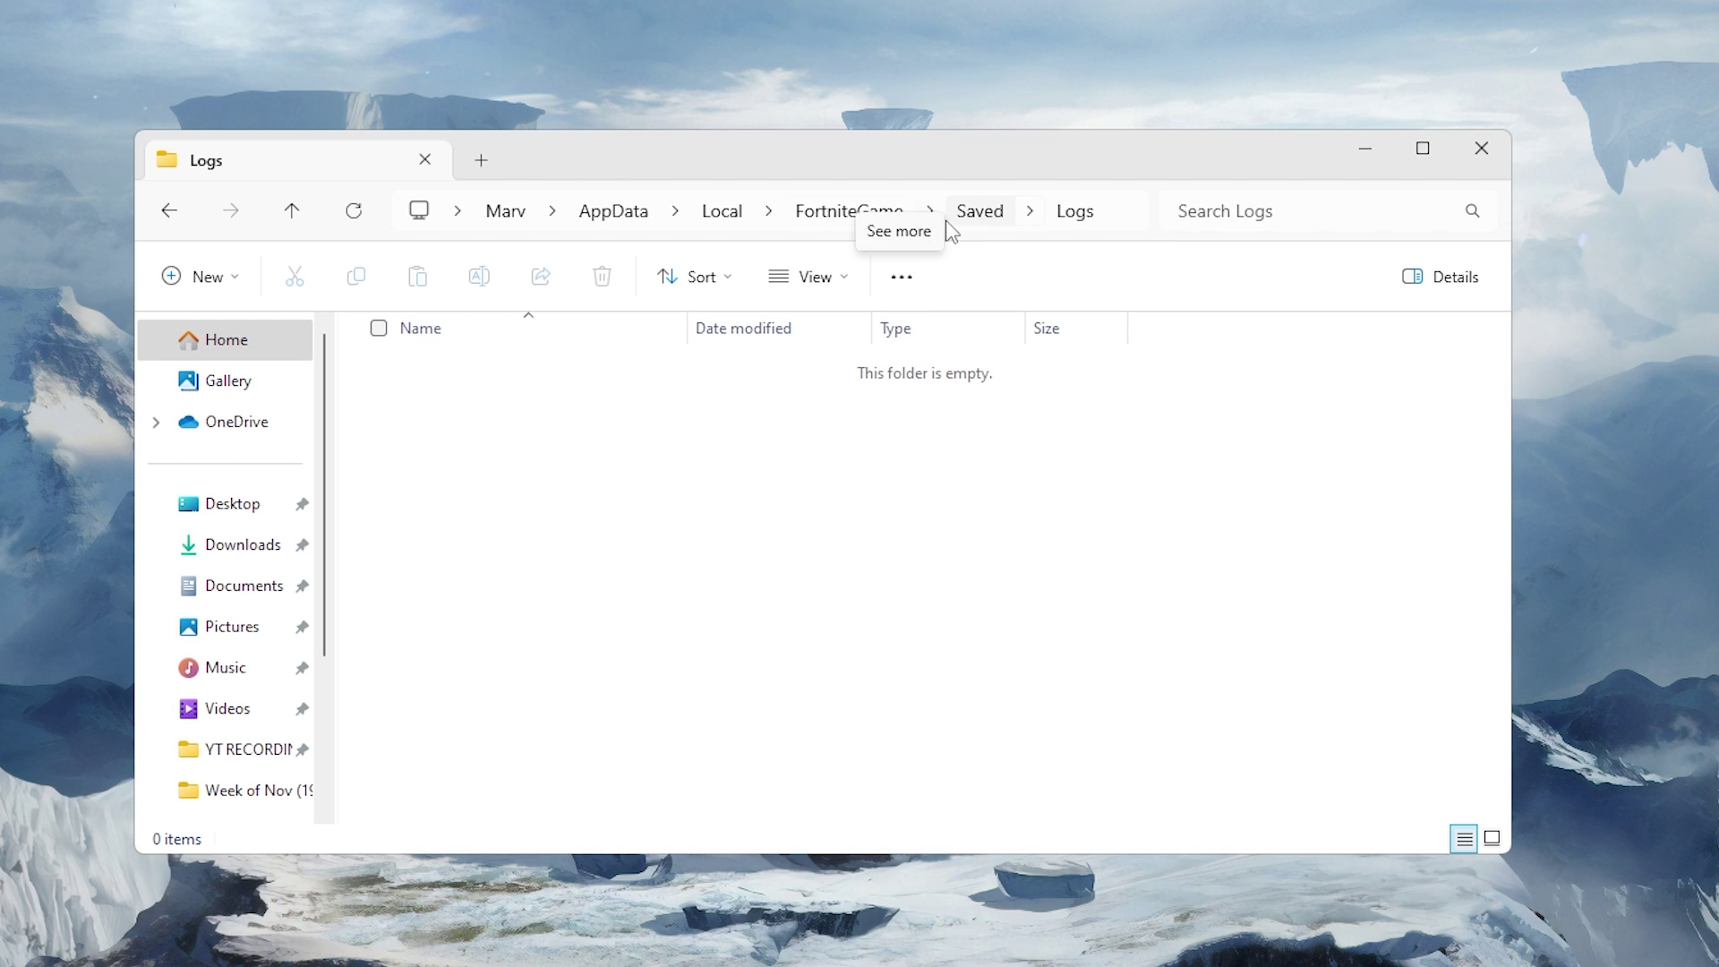
left_click(974, 210)
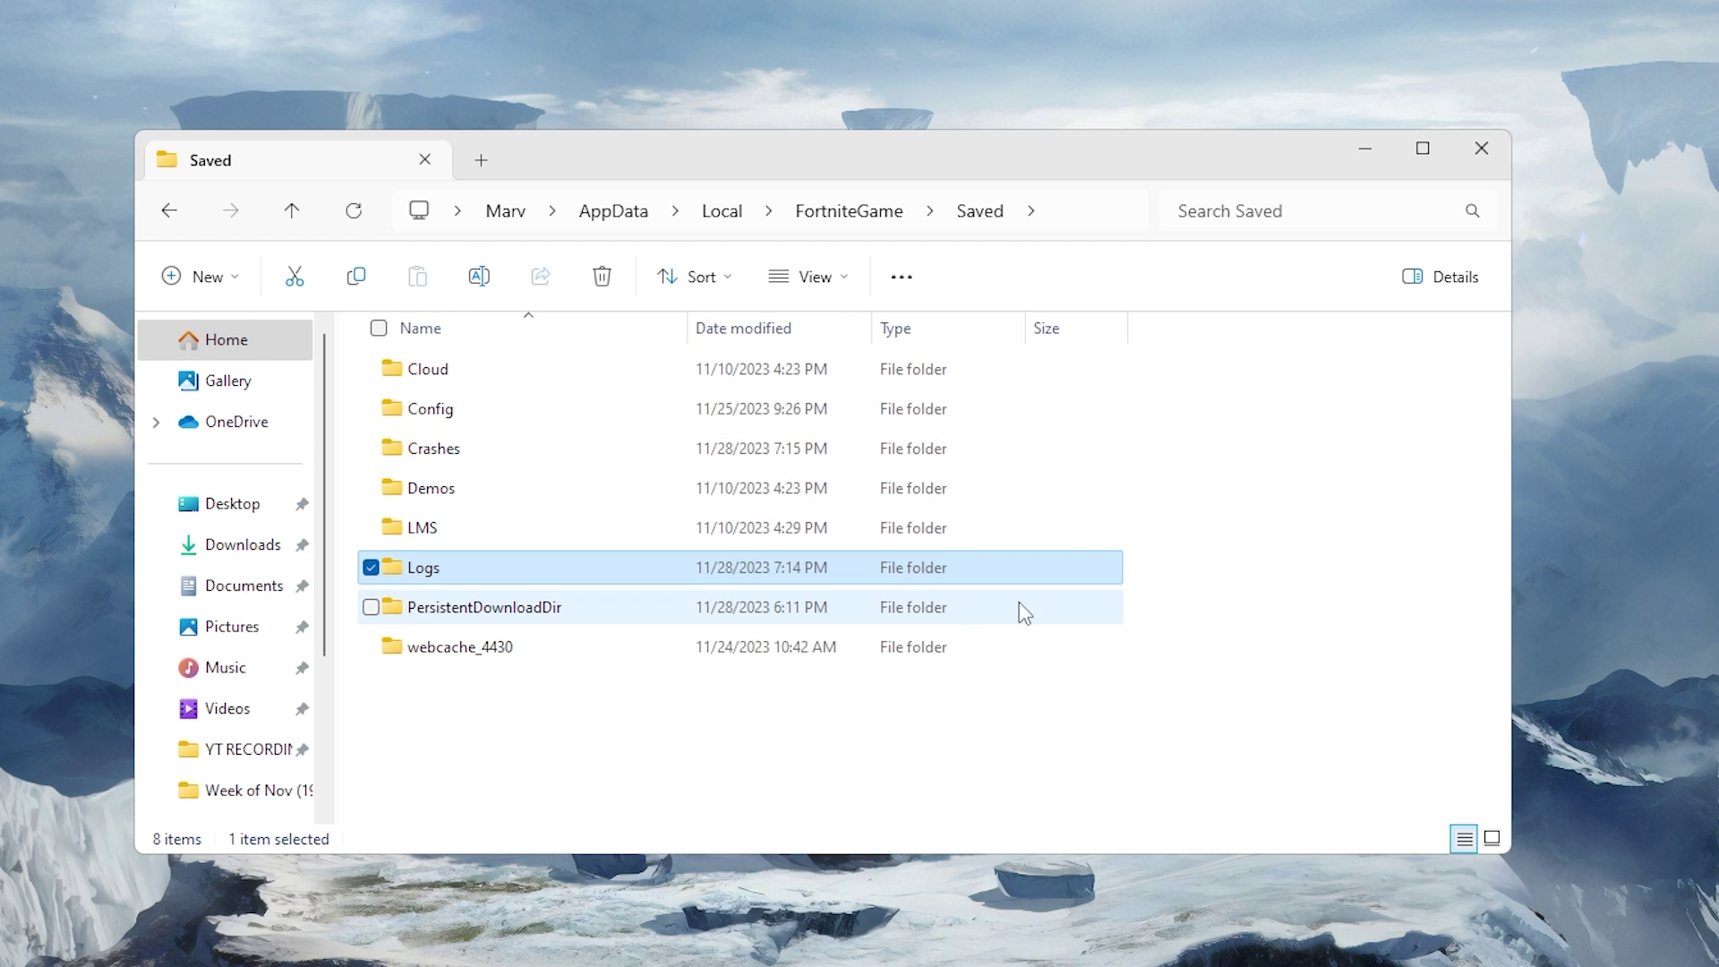
left_click(1124, 776)
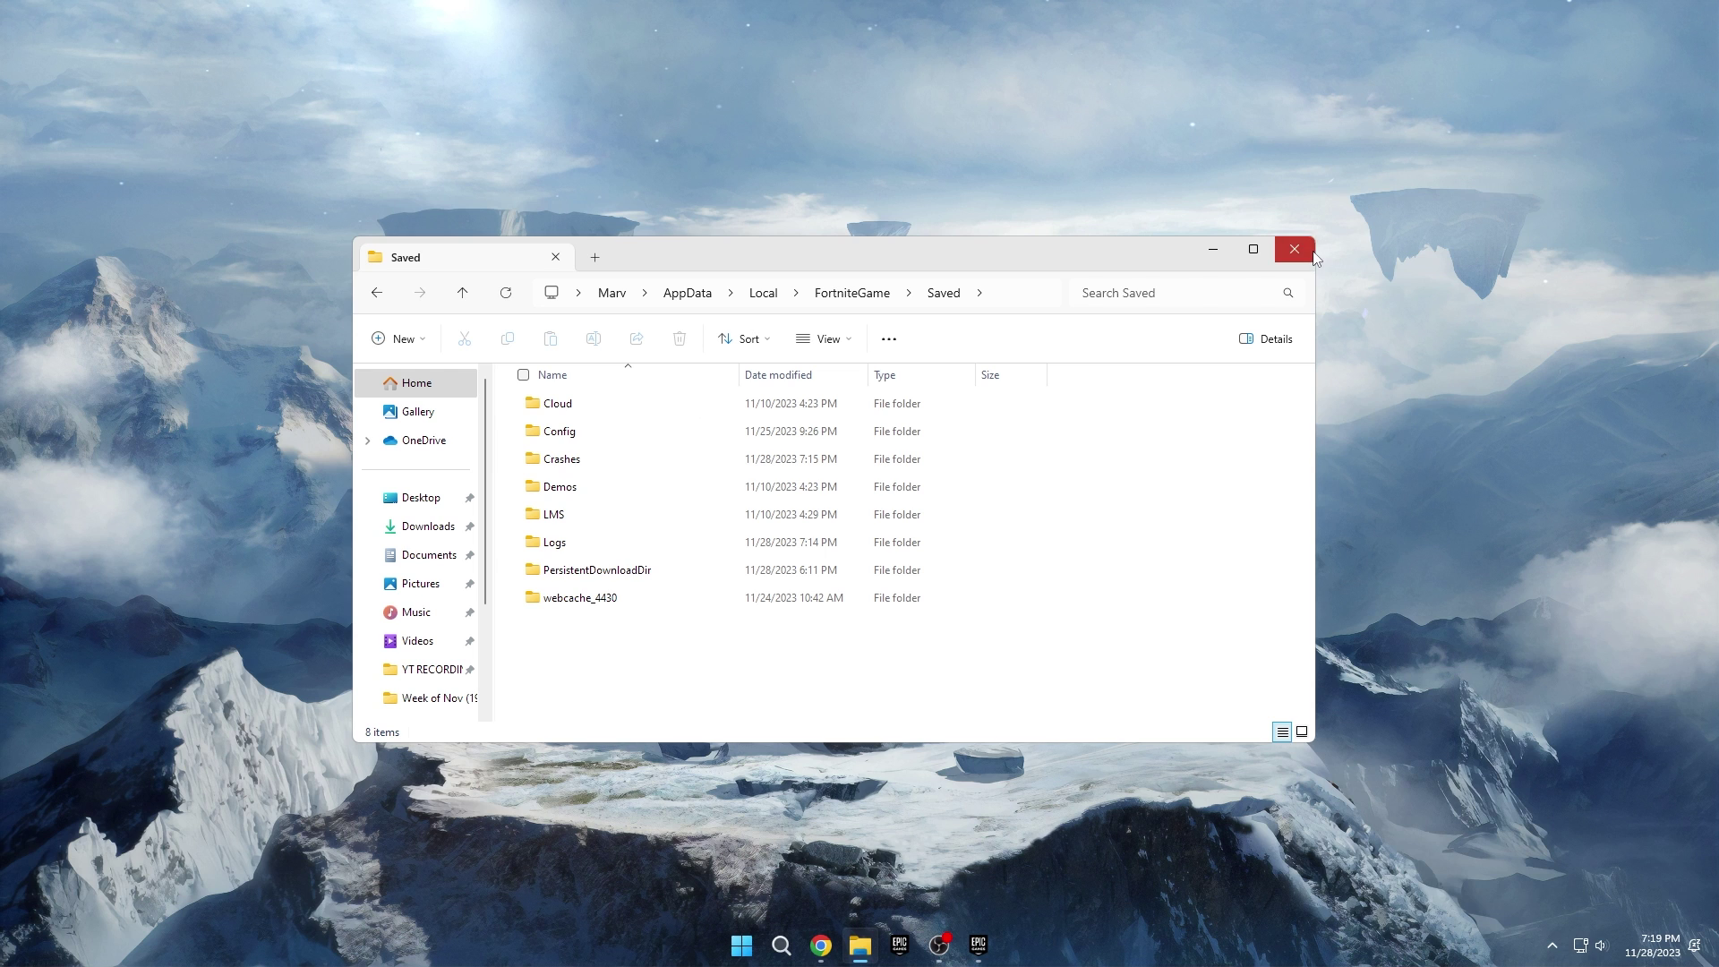
left_click(1481, 148)
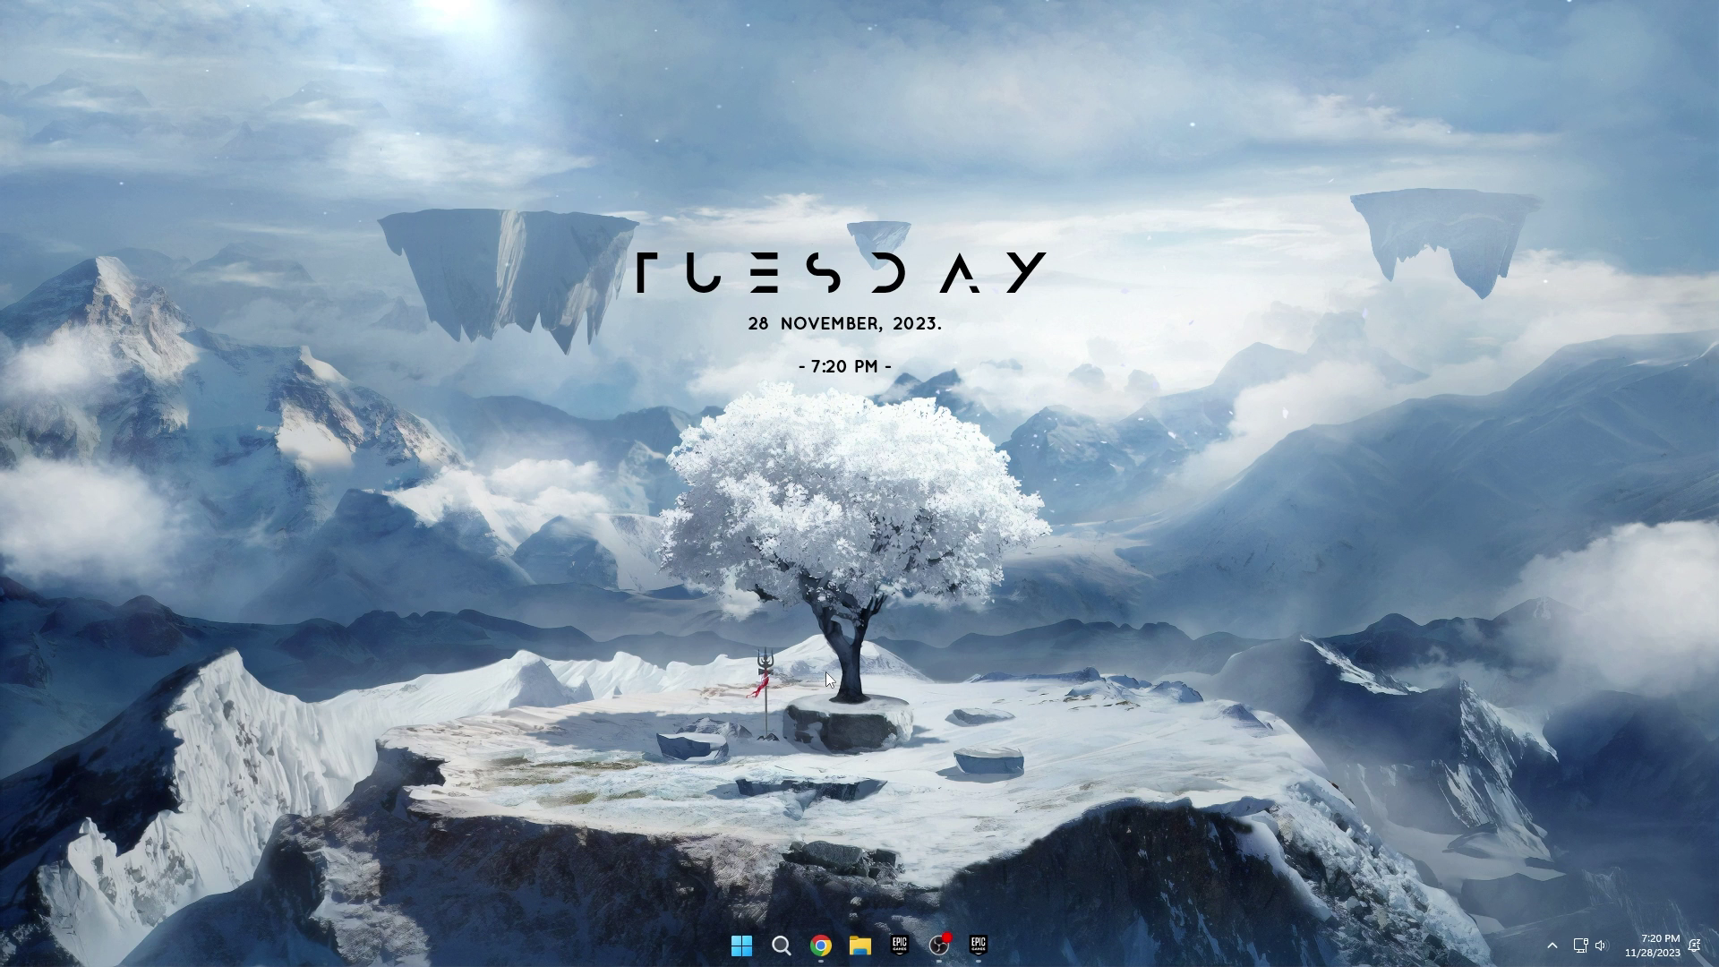
- Open the user Temp folder by running %temp%
key("super")
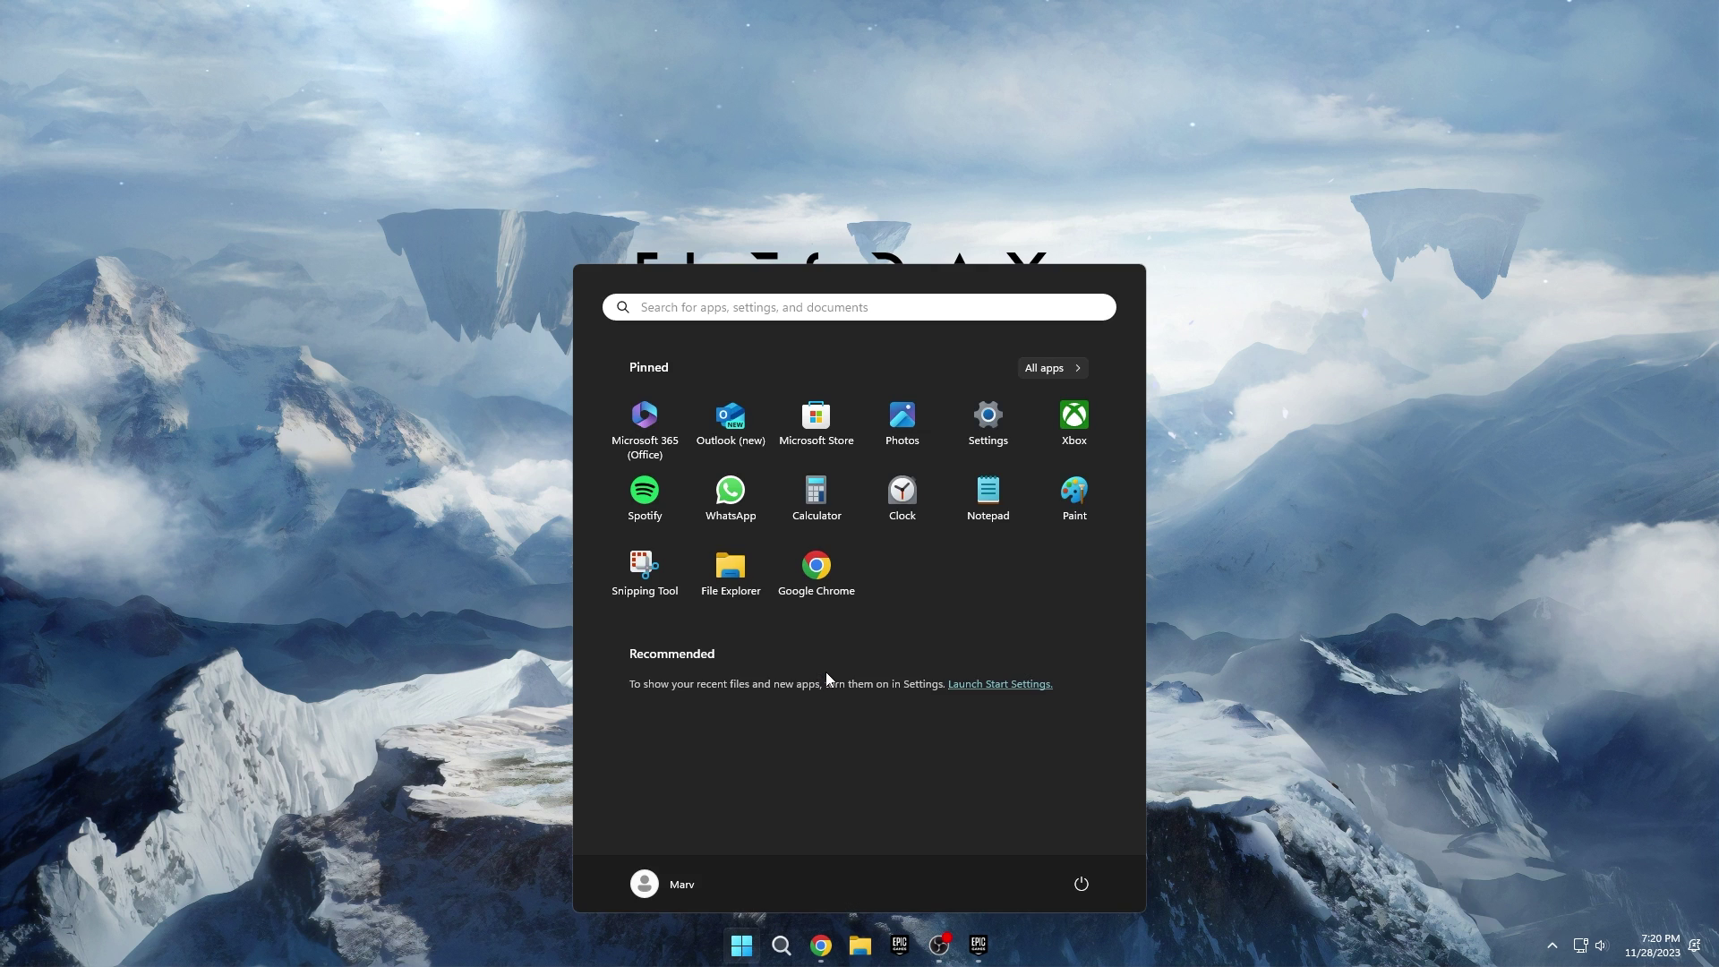
key("super")
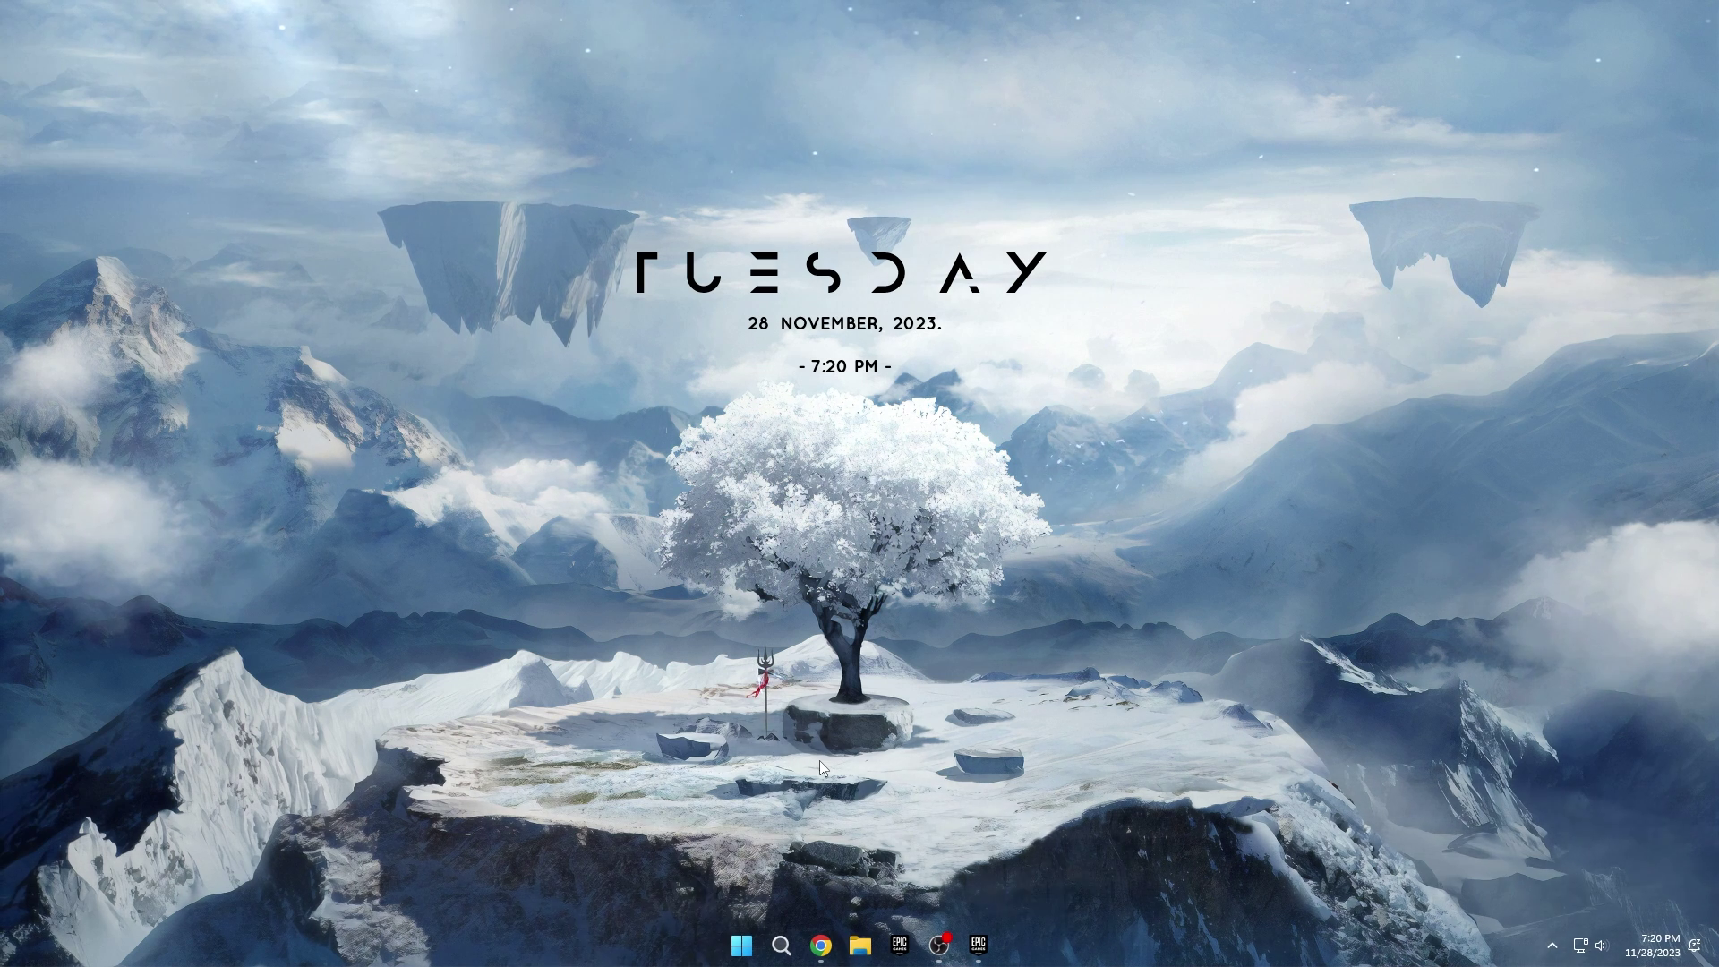
key("super+r")
type("%temp%")
key("Return")
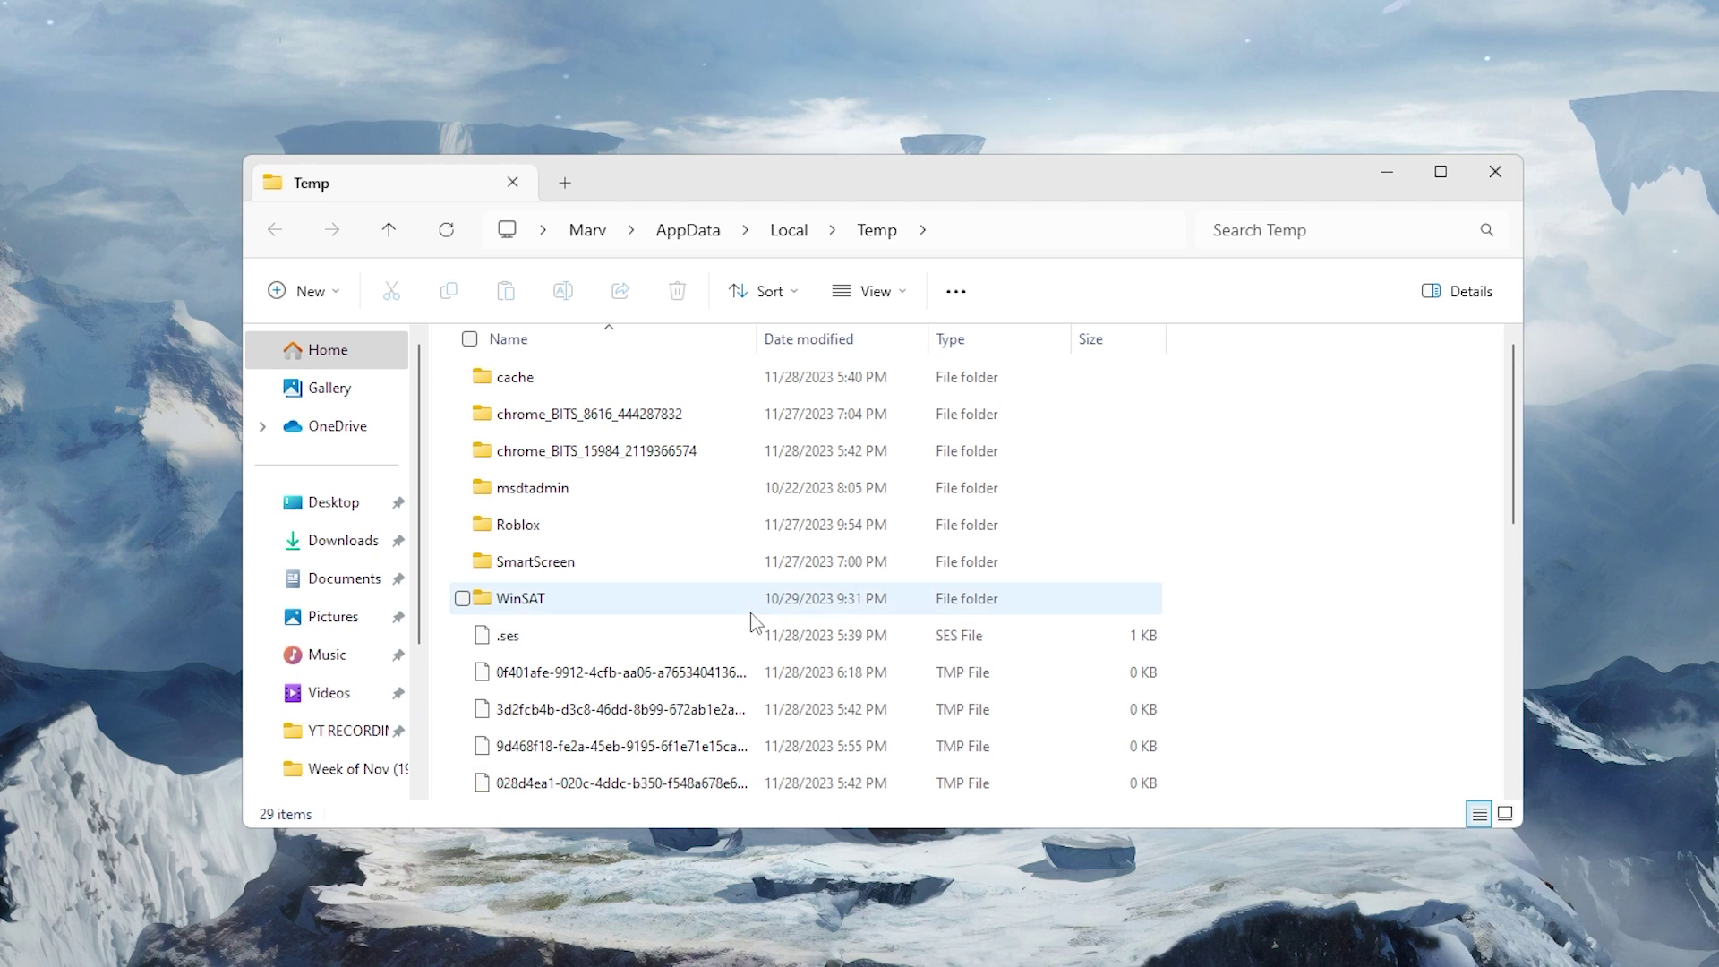
- Delete all 29 Temp items, skipping the folder that cannot be removed
key("ctrl+a")
left_click(679, 291)
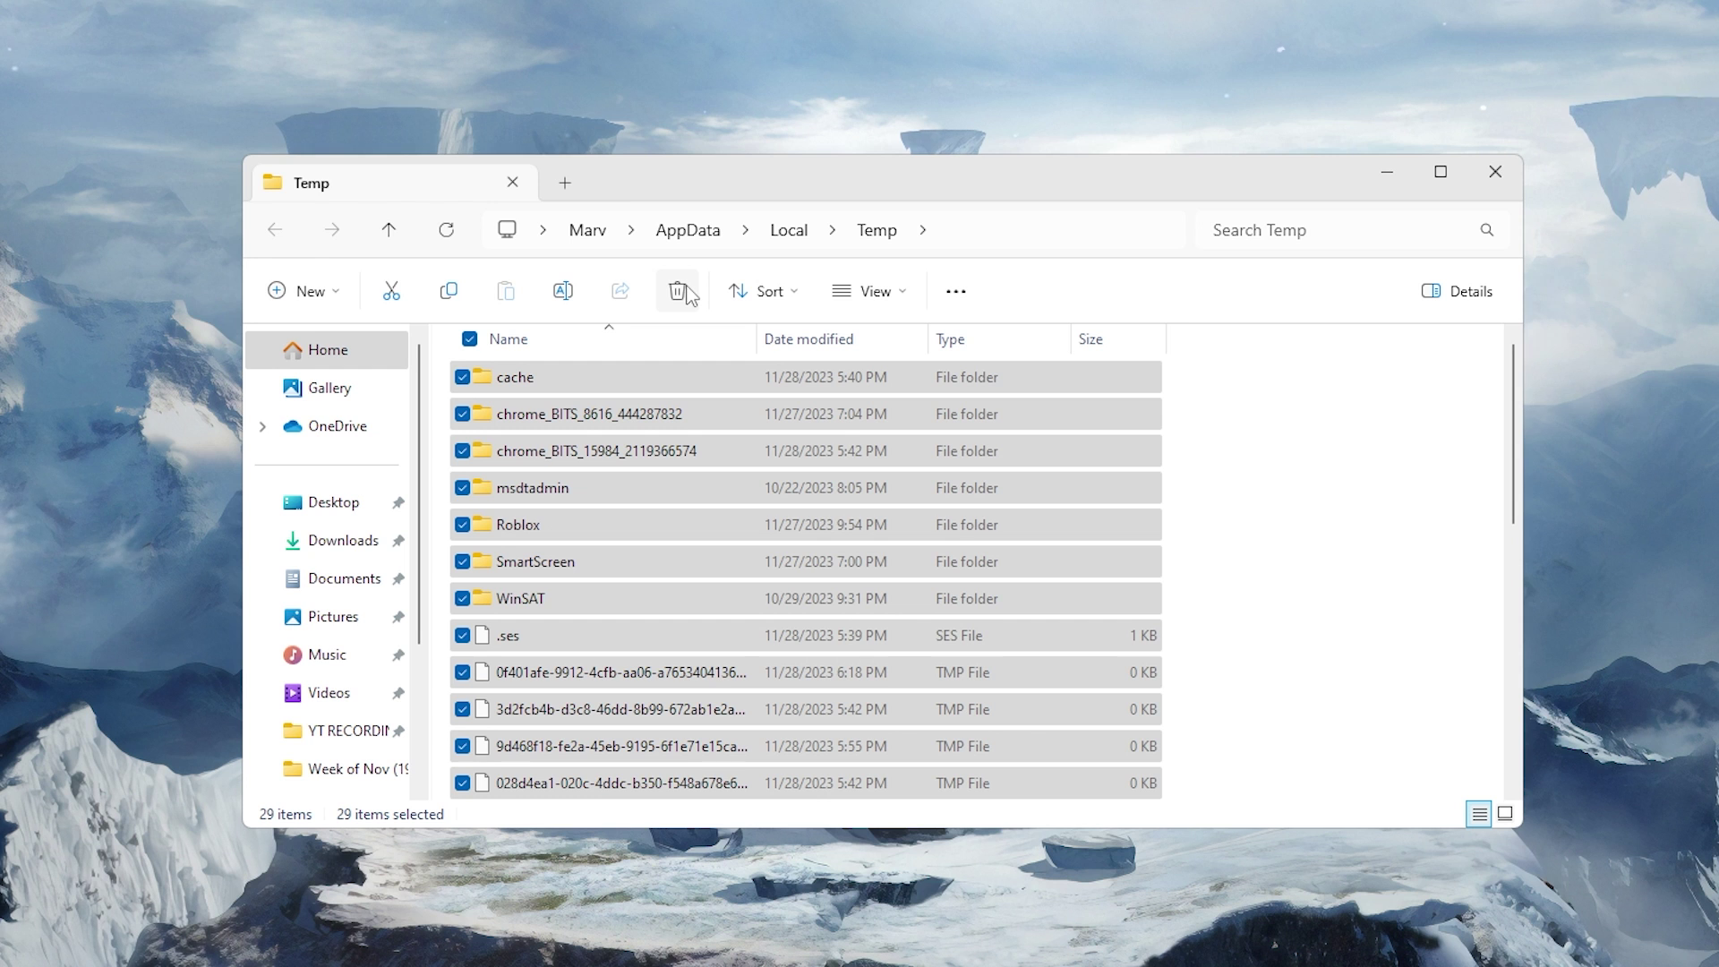
left_click(390, 350)
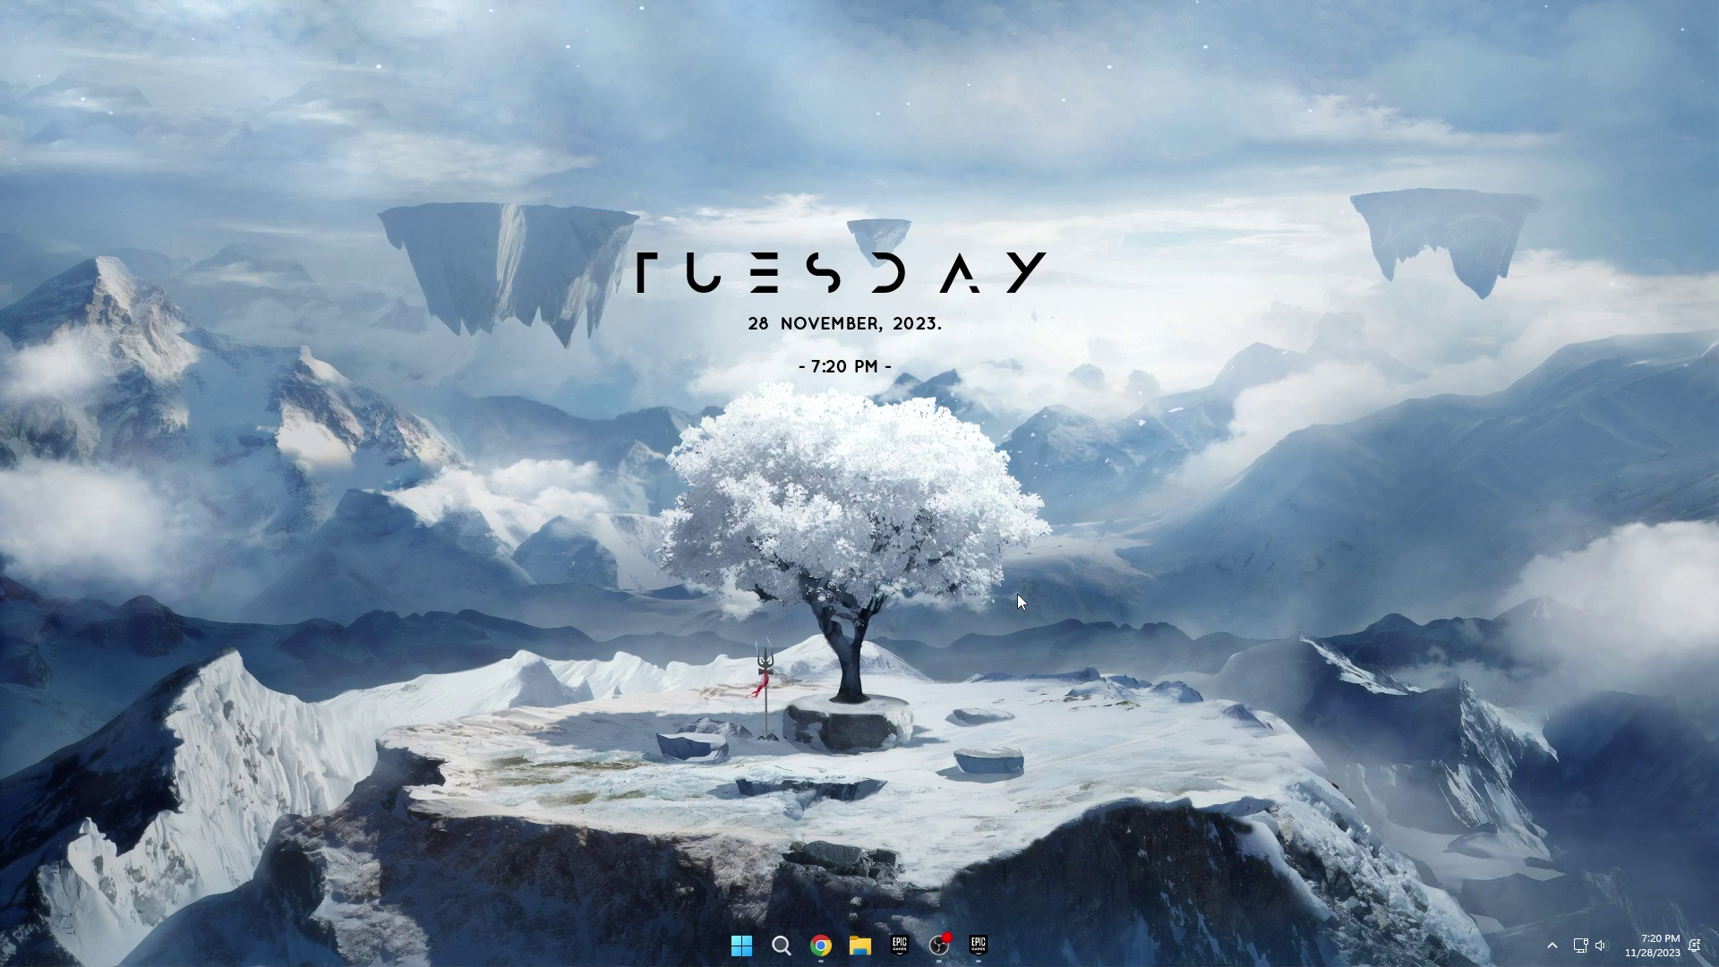
key("super+r")
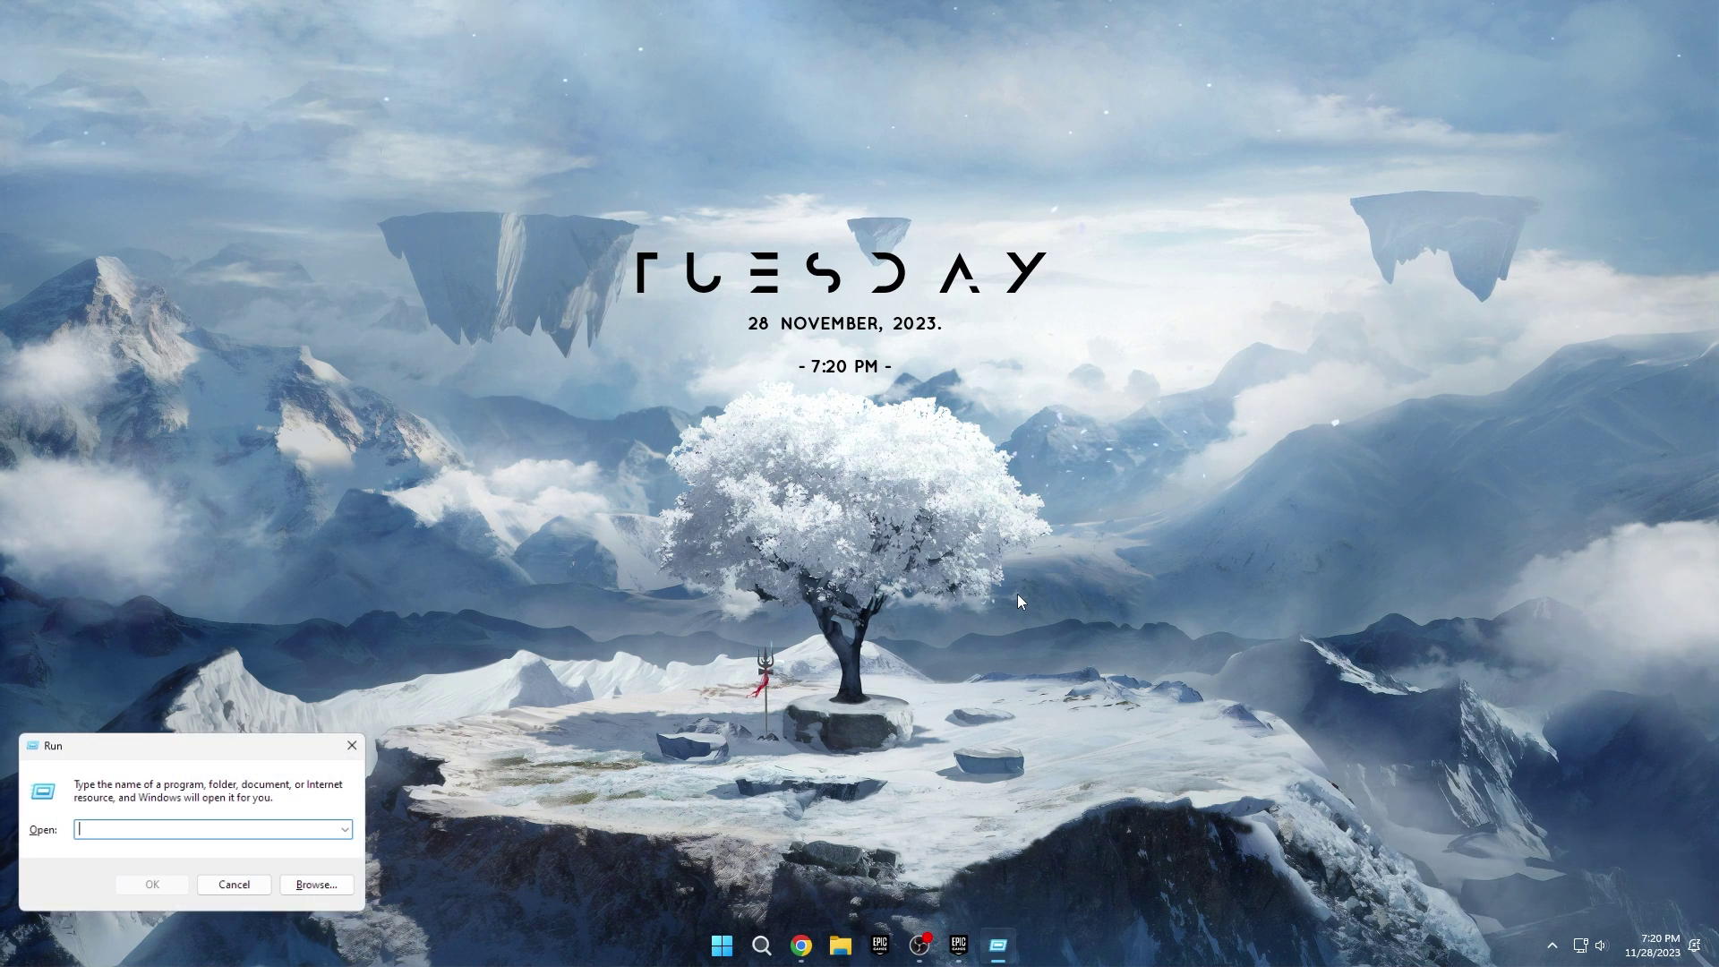
- Run prefetch, delete all 11 files in it, and close the window
type("prefetch")
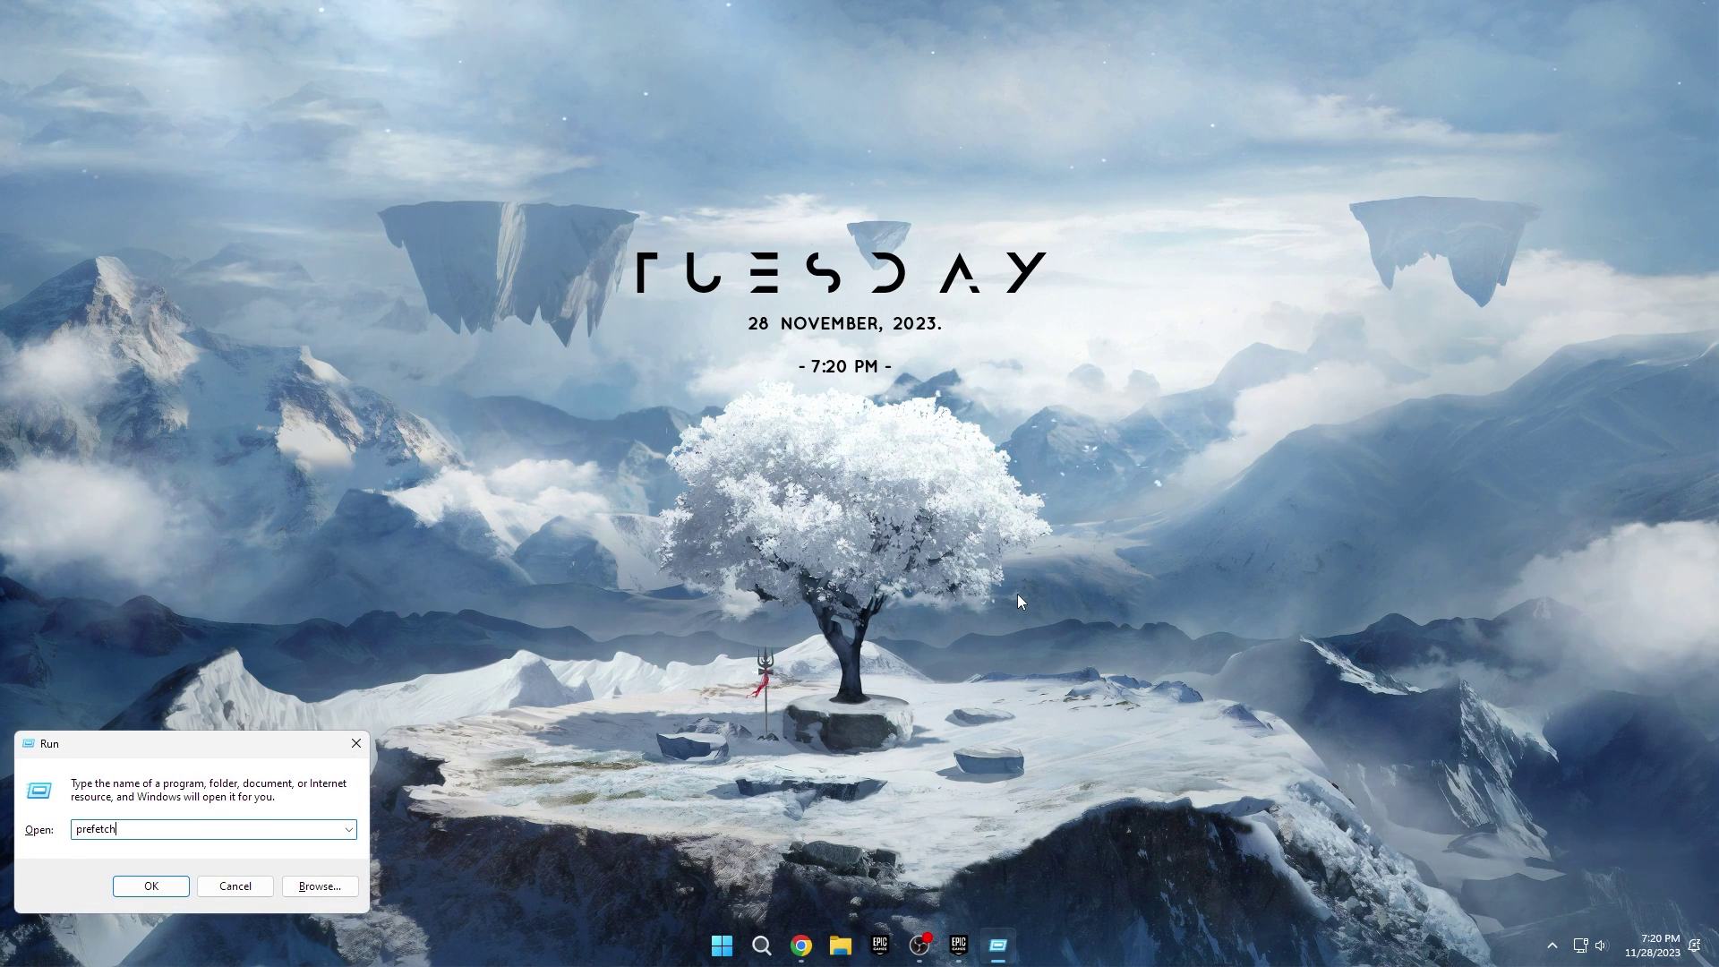
key("Return")
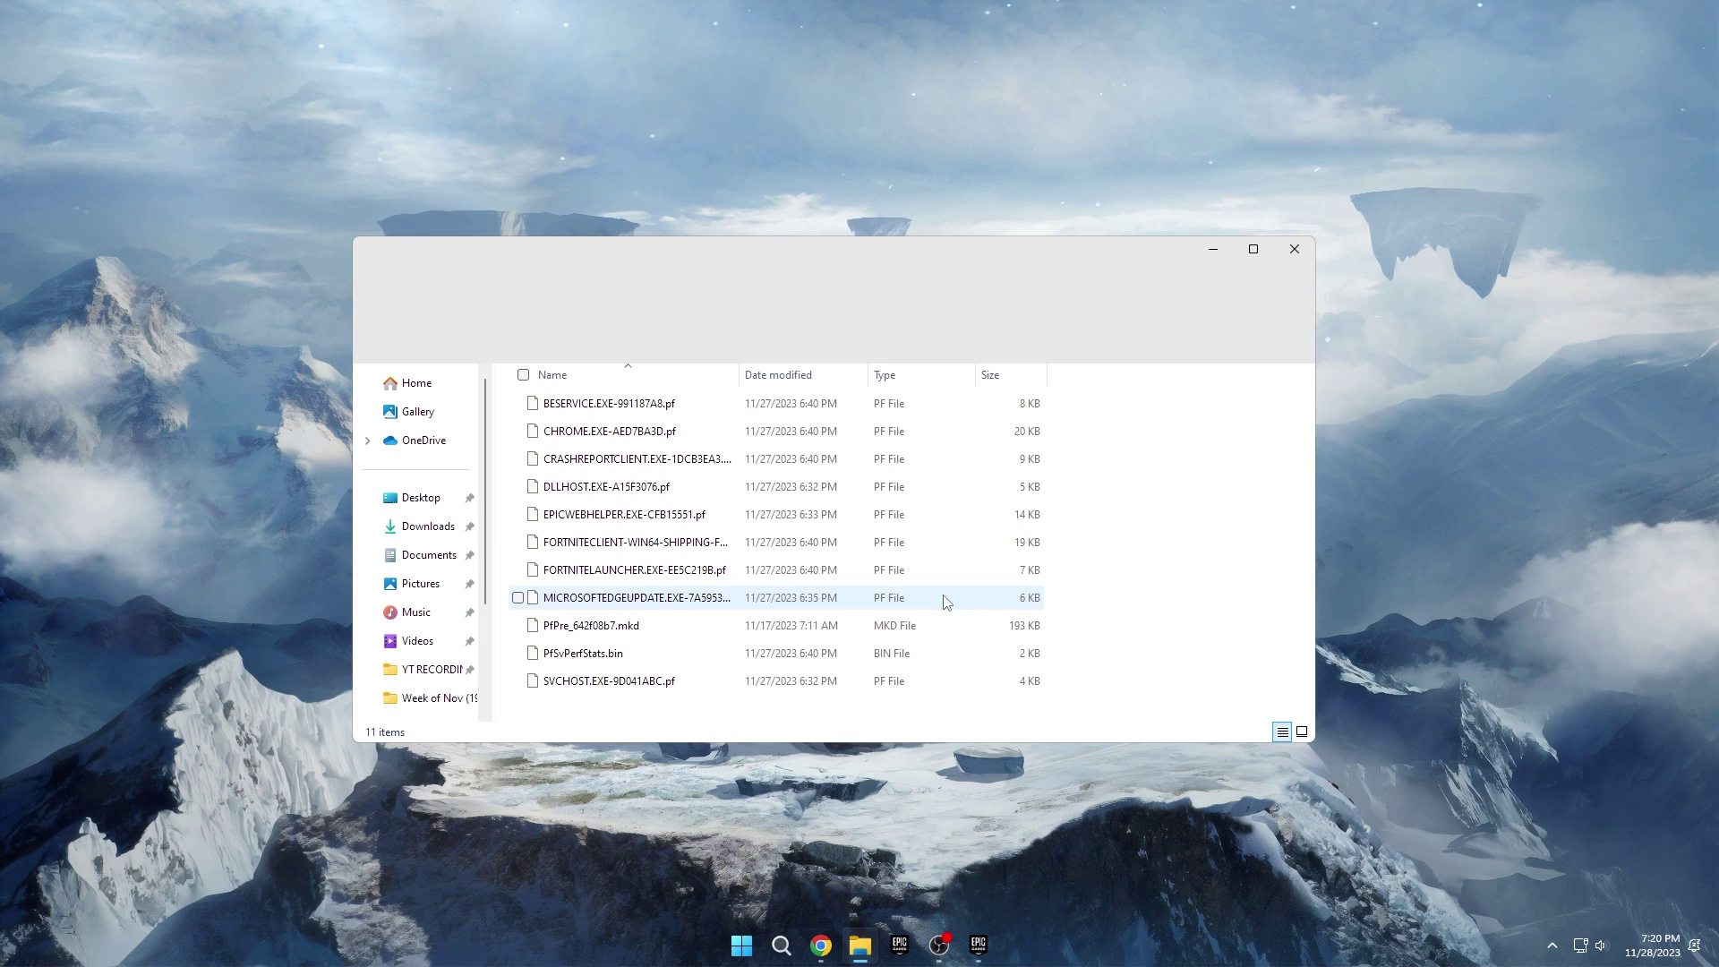
key("ctrl+a")
left_click(679, 340)
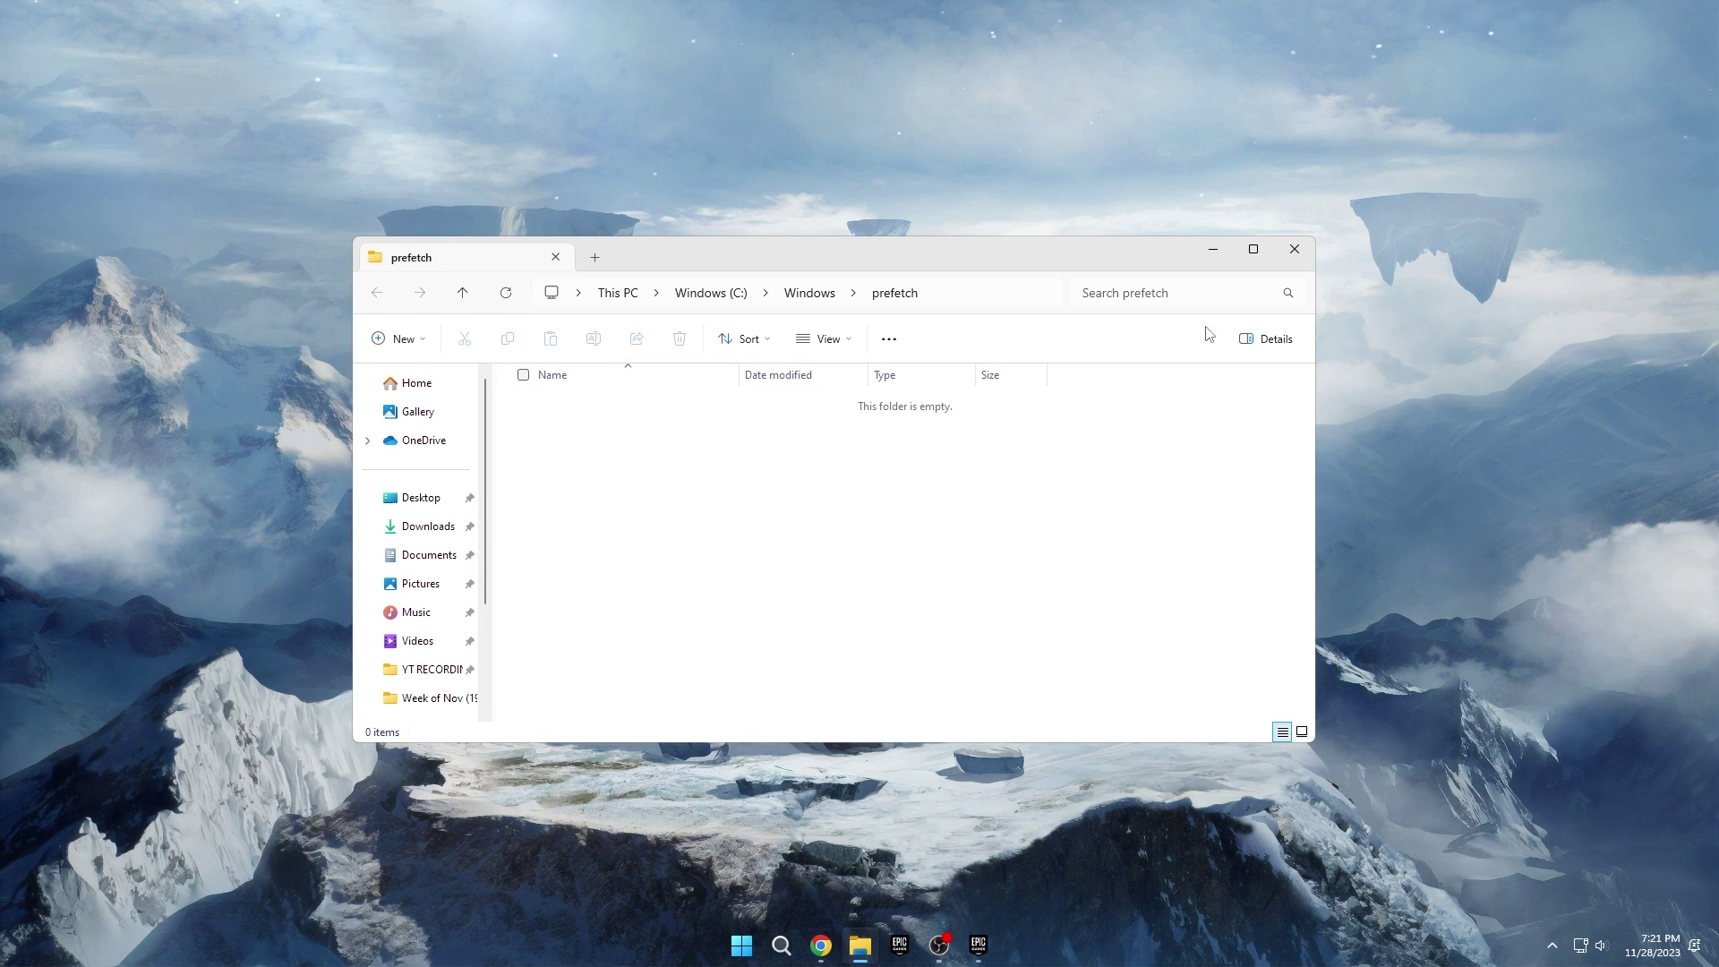
left_click(1293, 251)
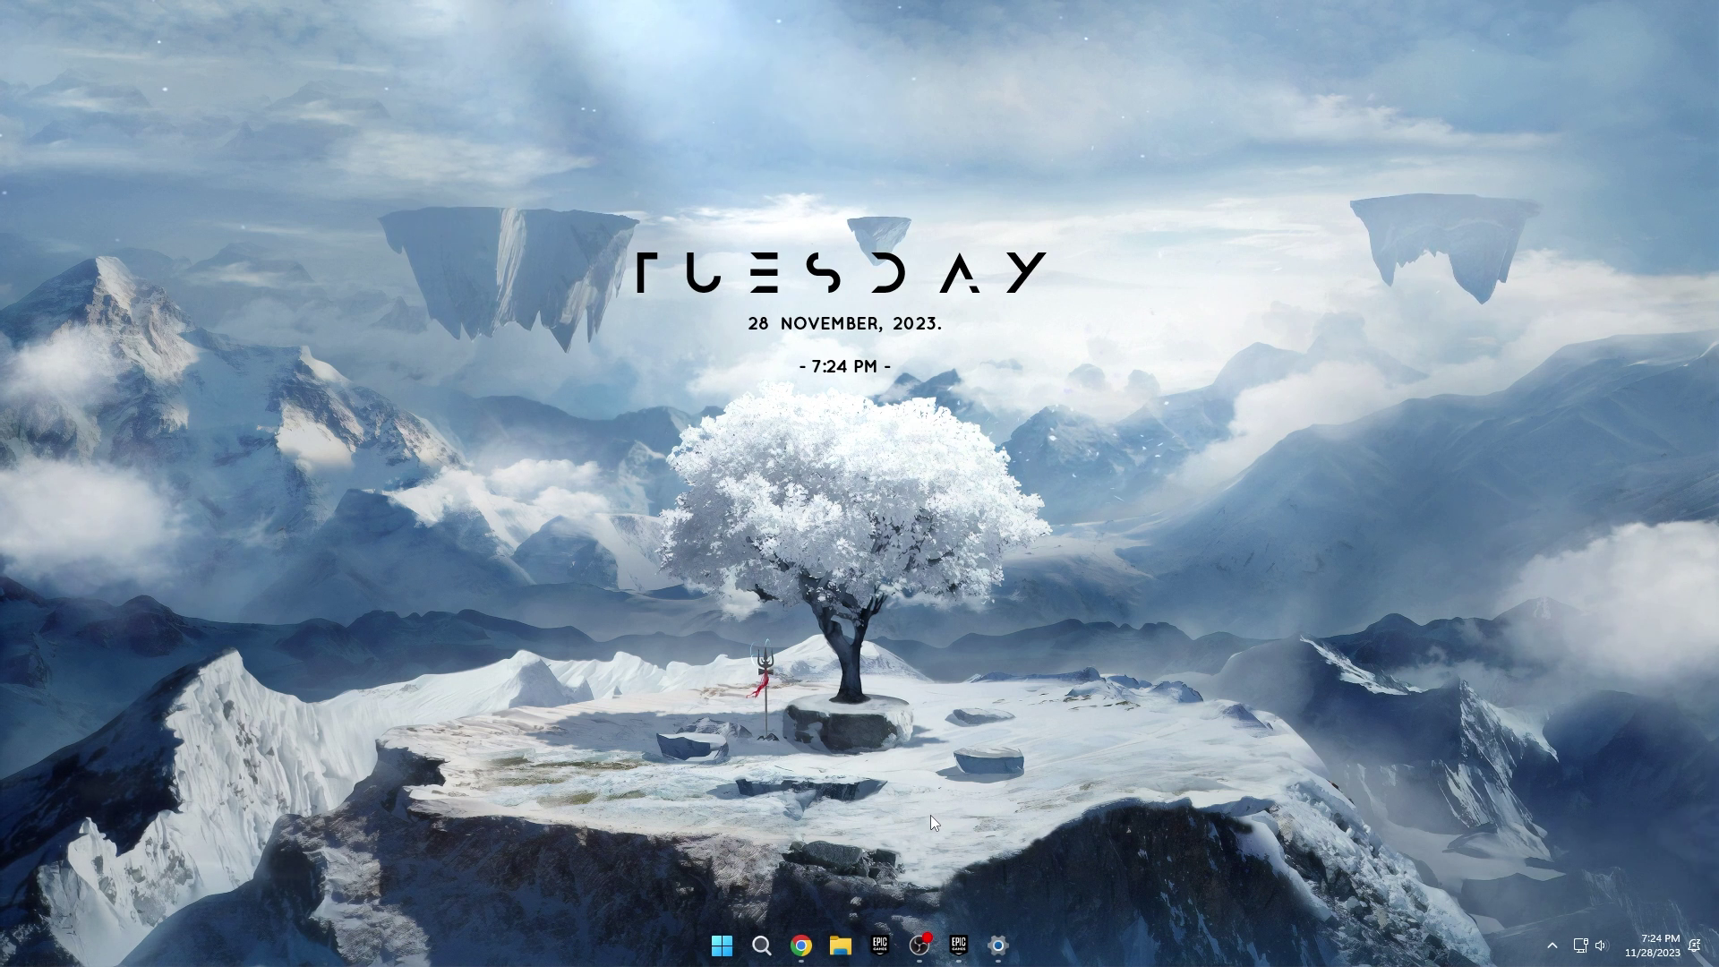
- Check for Windows updates so Defender update KB2267602 completes and Windows reports up to date
left_click(1001, 945)
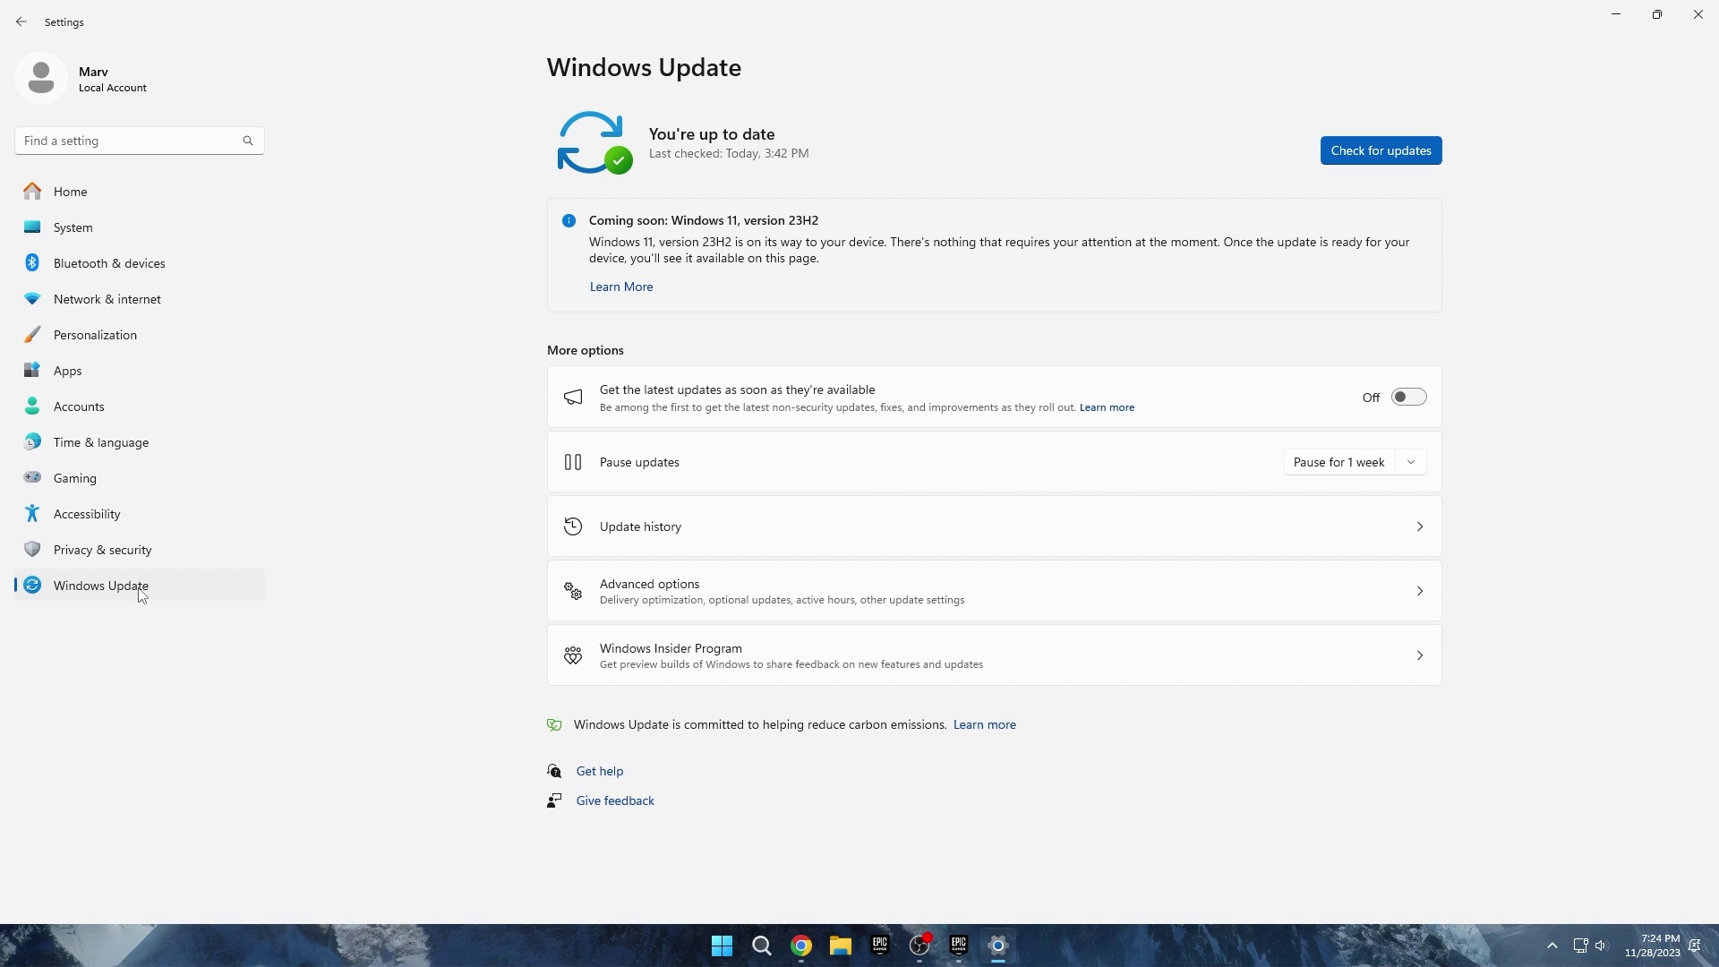
left_click(1371, 150)
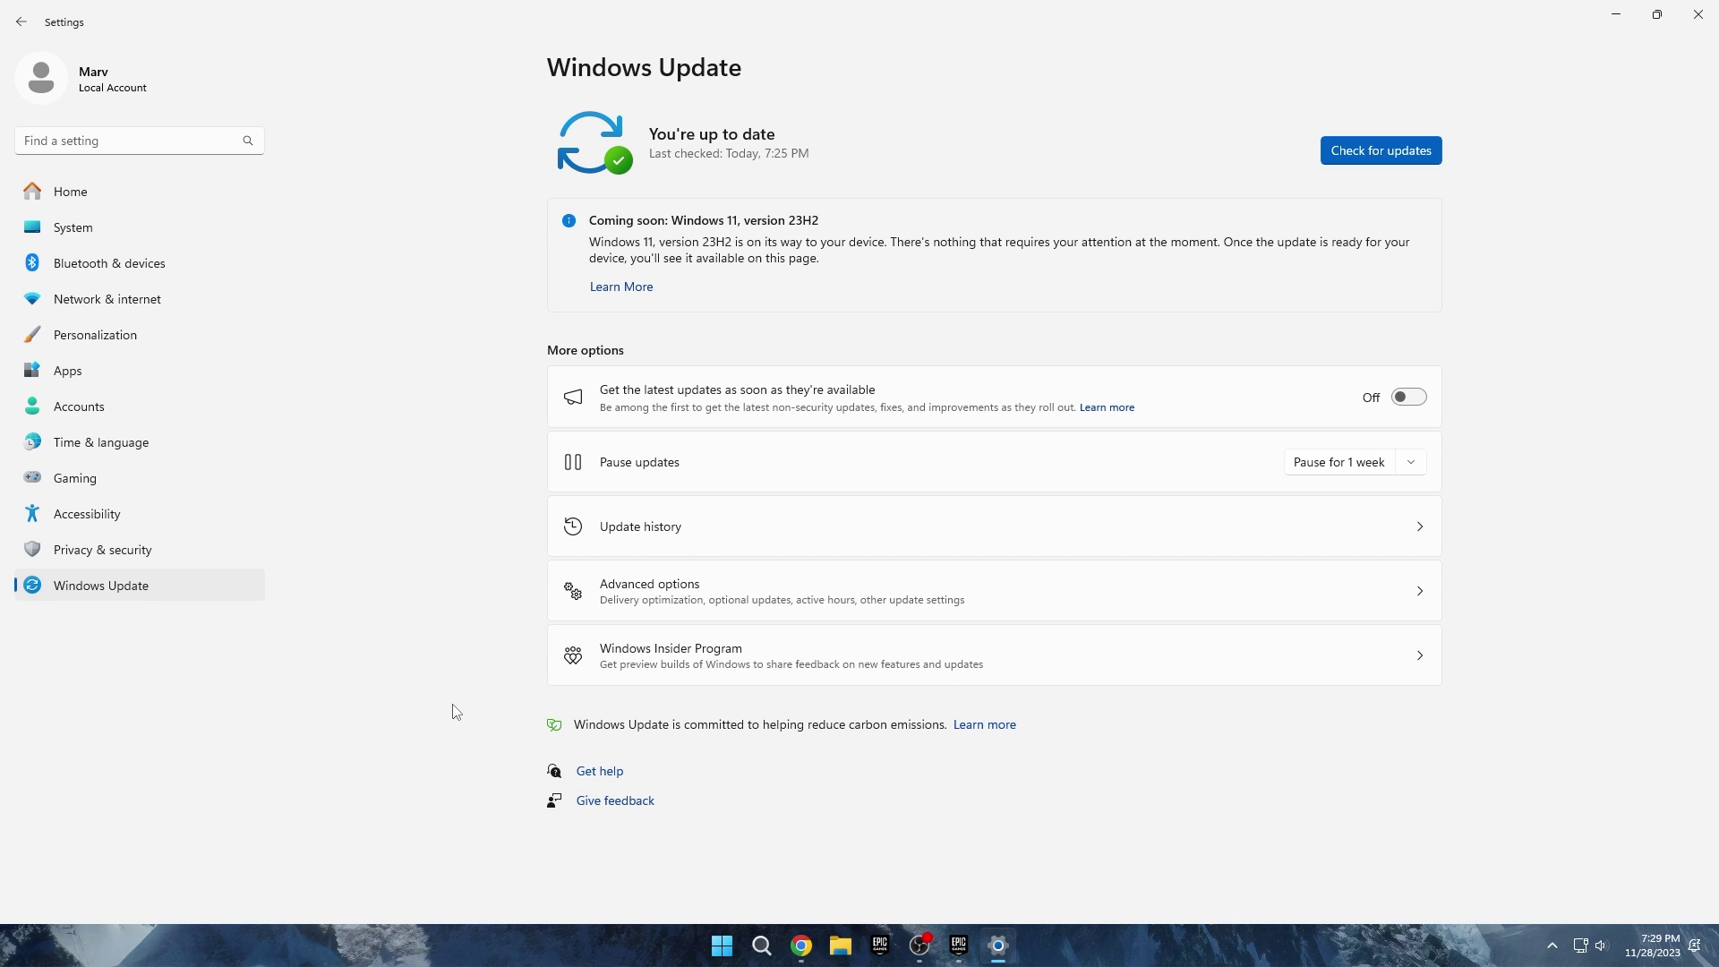
- Browse the Installed apps list under Apps, then close Settings
left_click(213, 369)
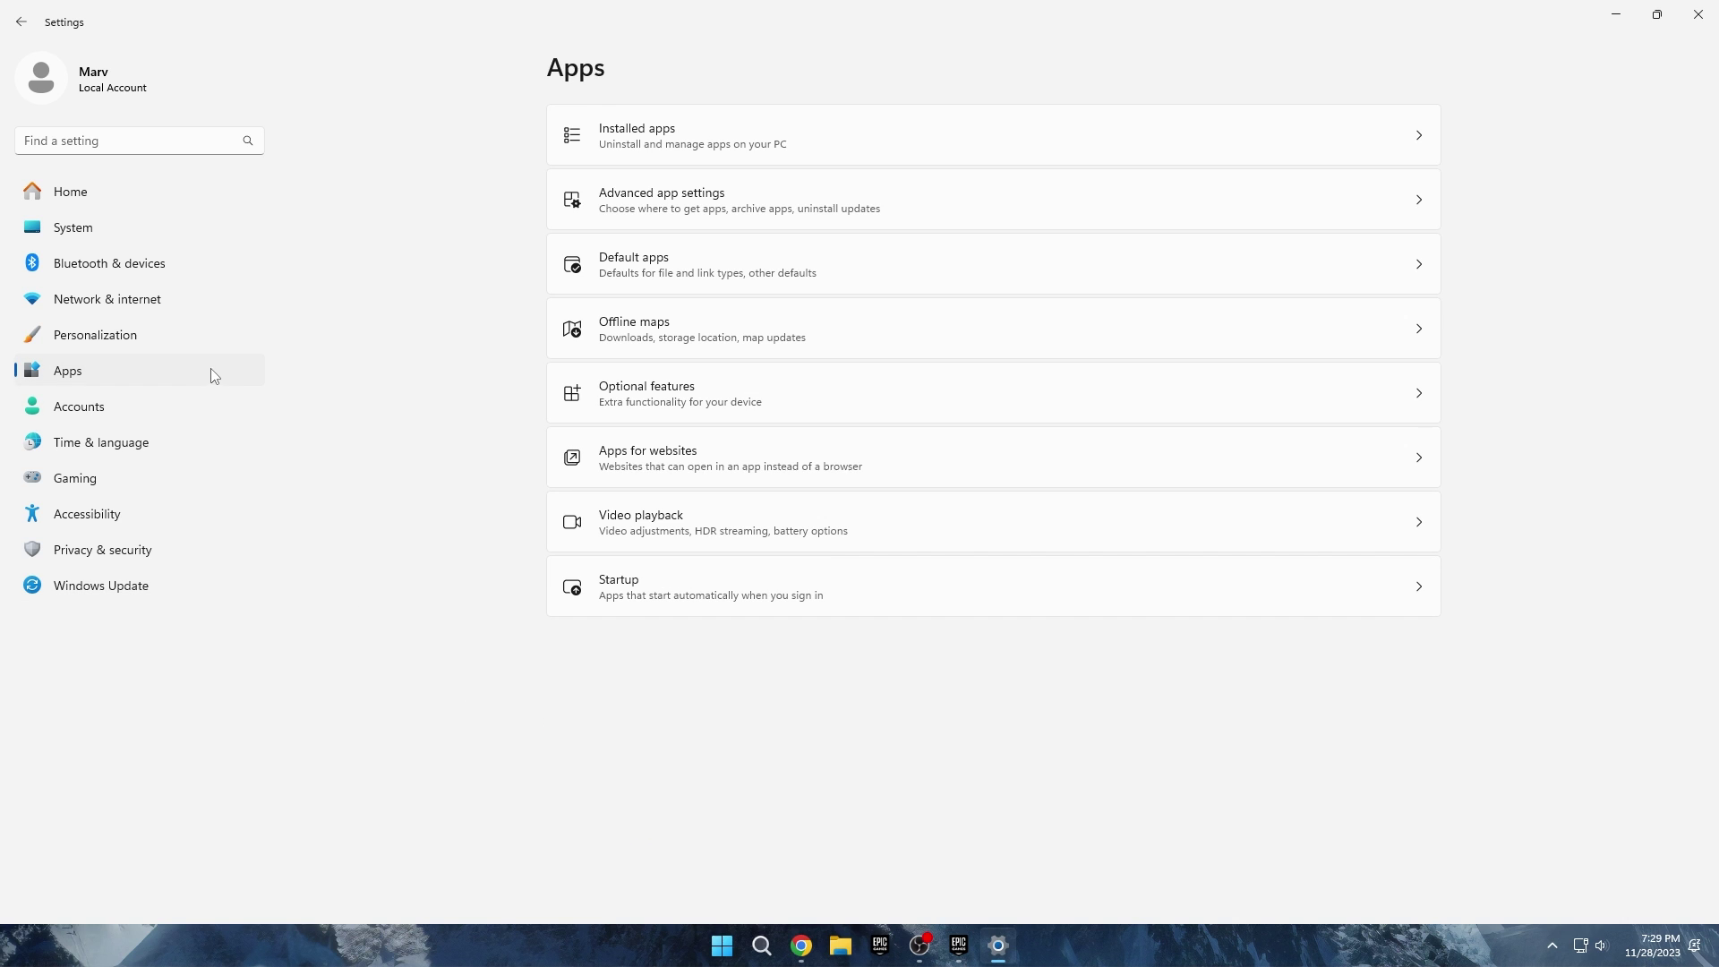
left_click(605, 139)
scroll(528, 372, "down", 3)
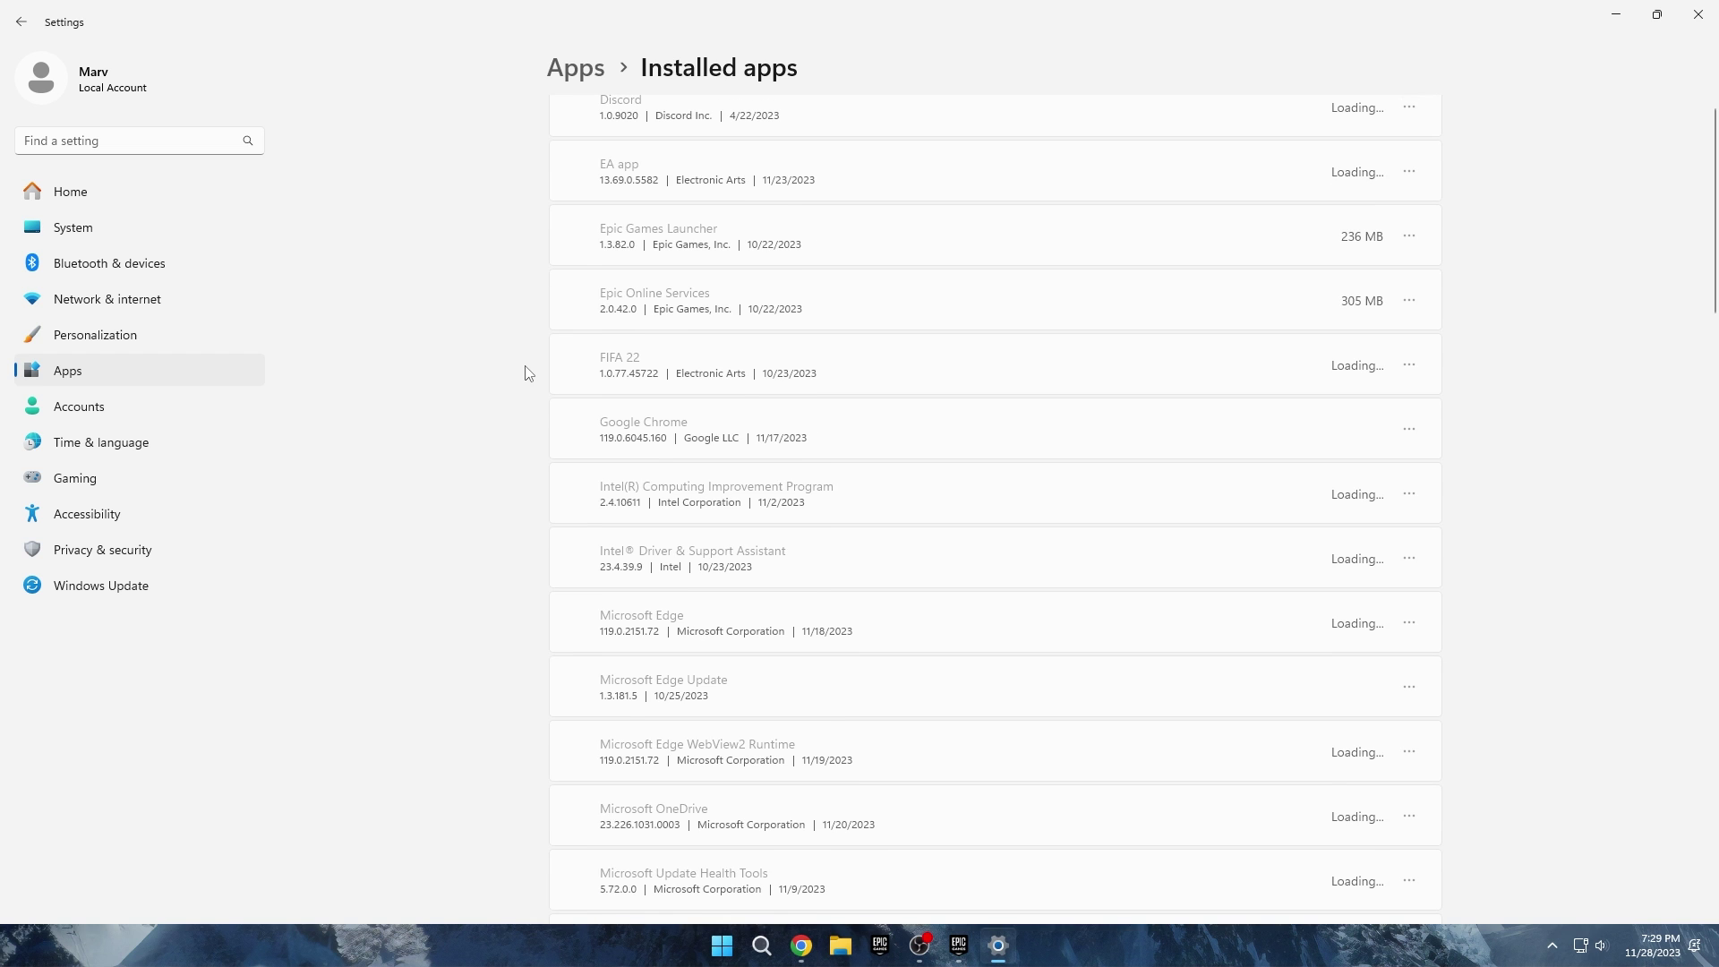
scroll(528, 374, "down", 15)
scroll(528, 374, "down", 8)
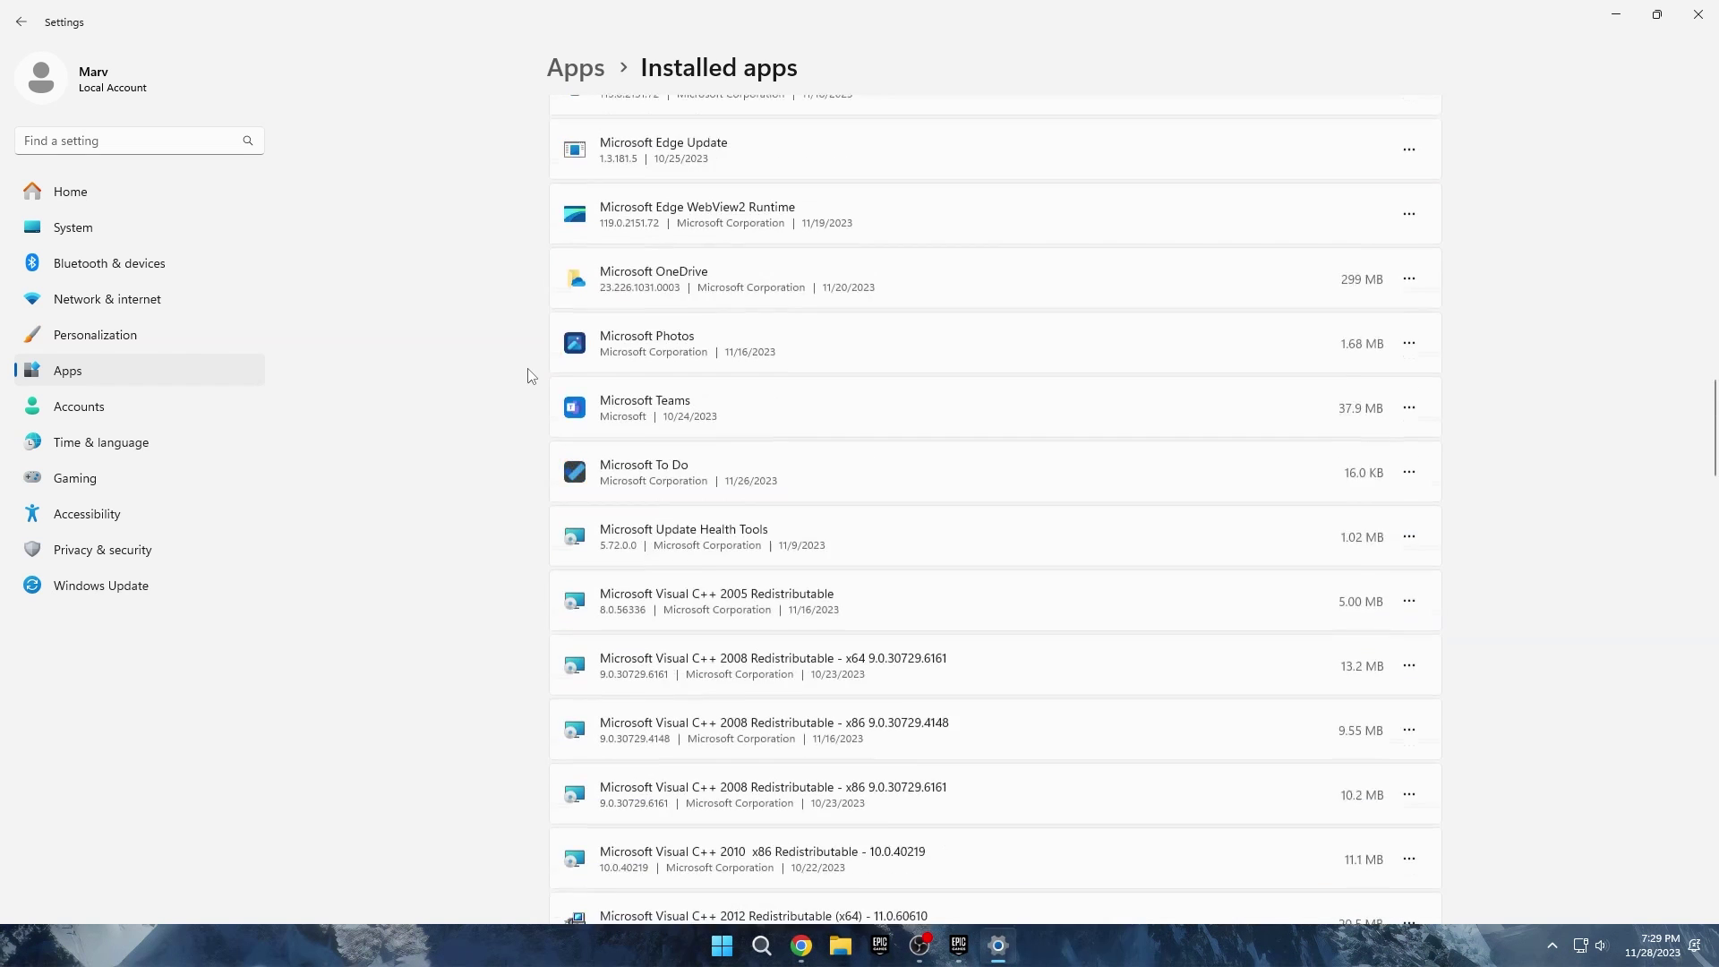
scroll(854, 670, "down", 3)
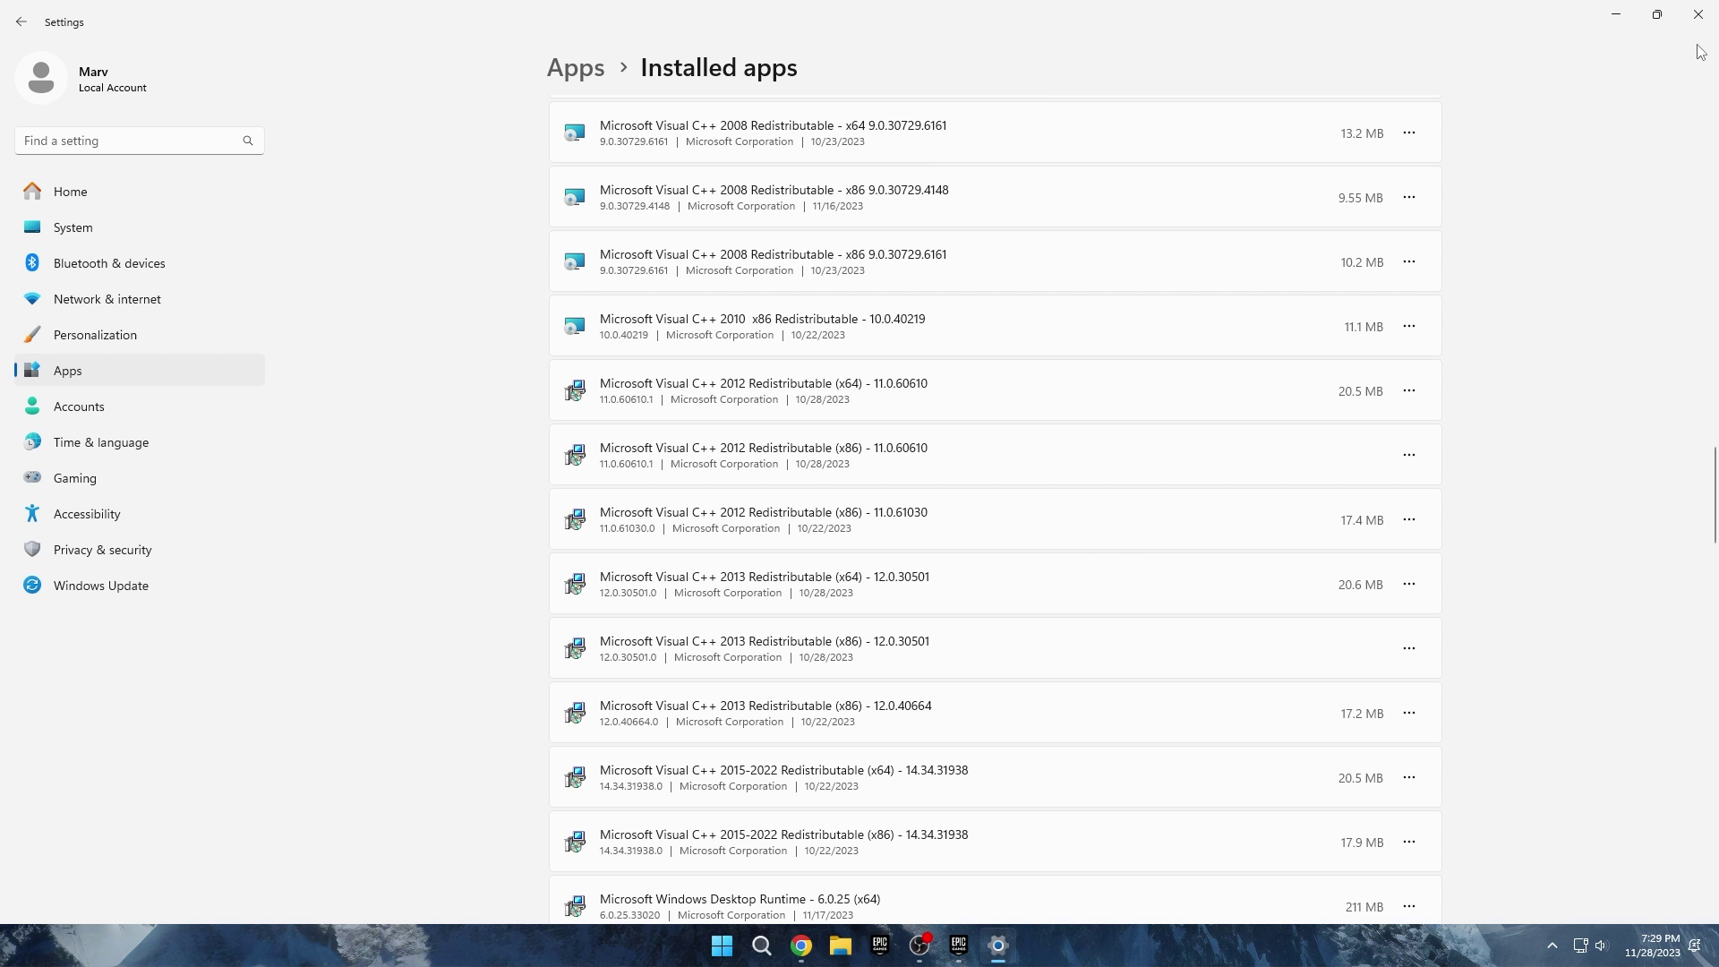
left_click(1698, 14)
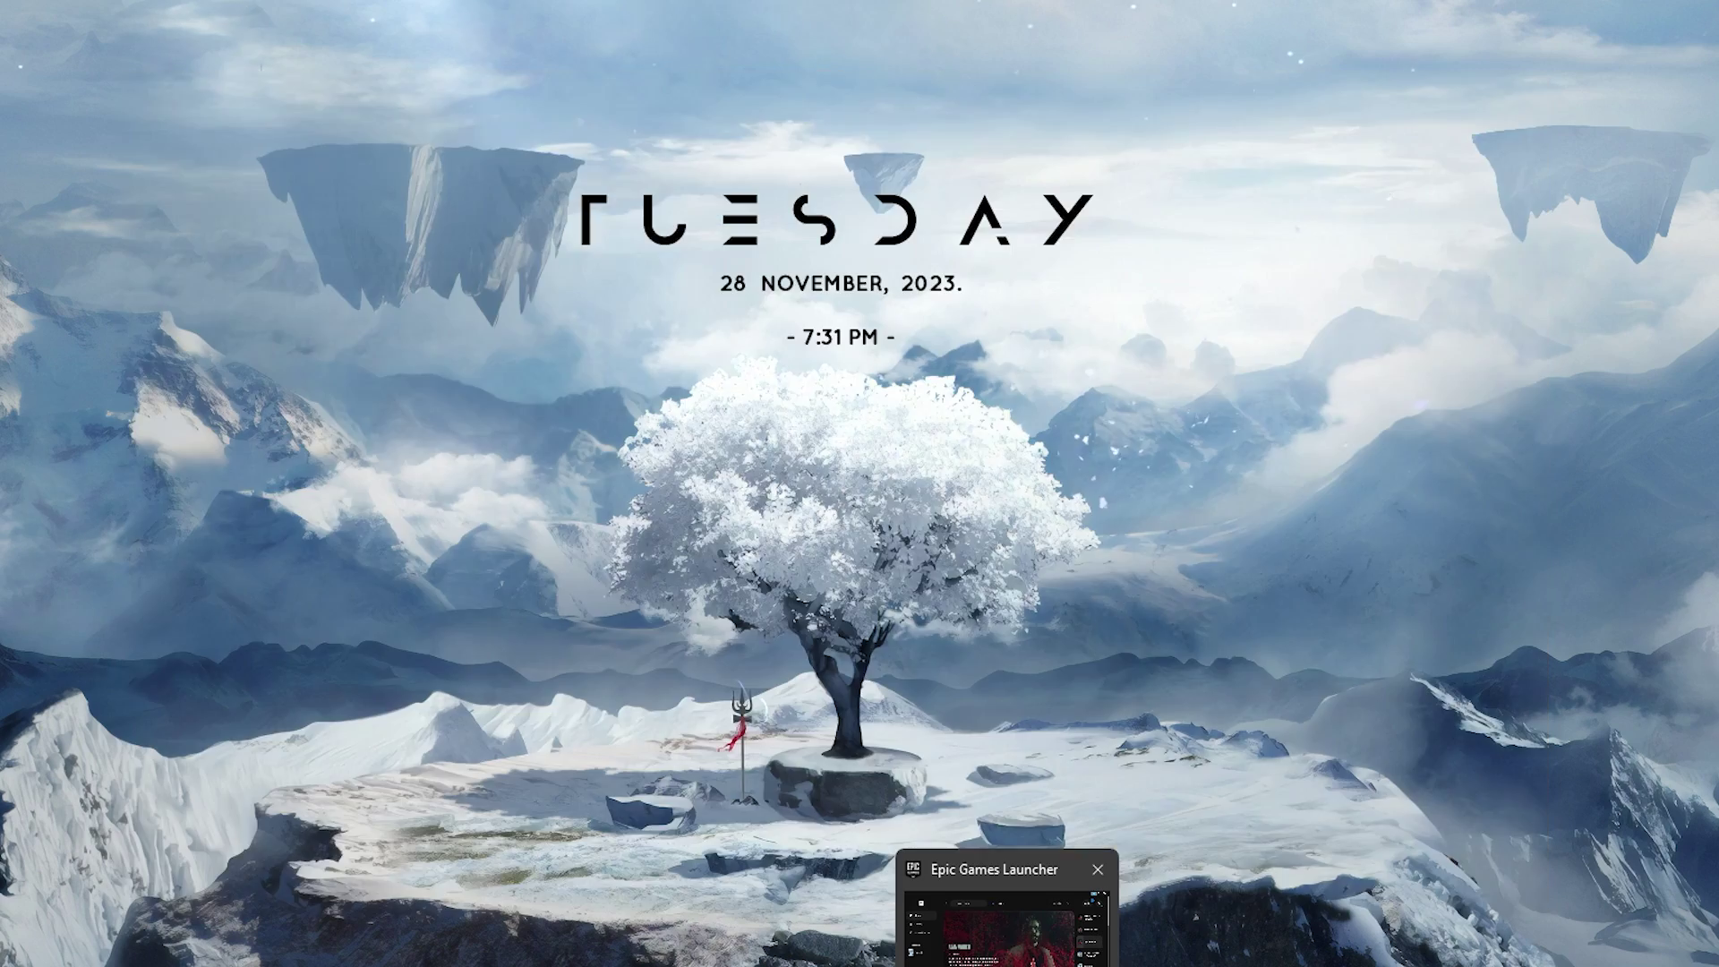
- In the launcher Library, open Fortnite's Options and apply them unchanged
left_click(984, 850)
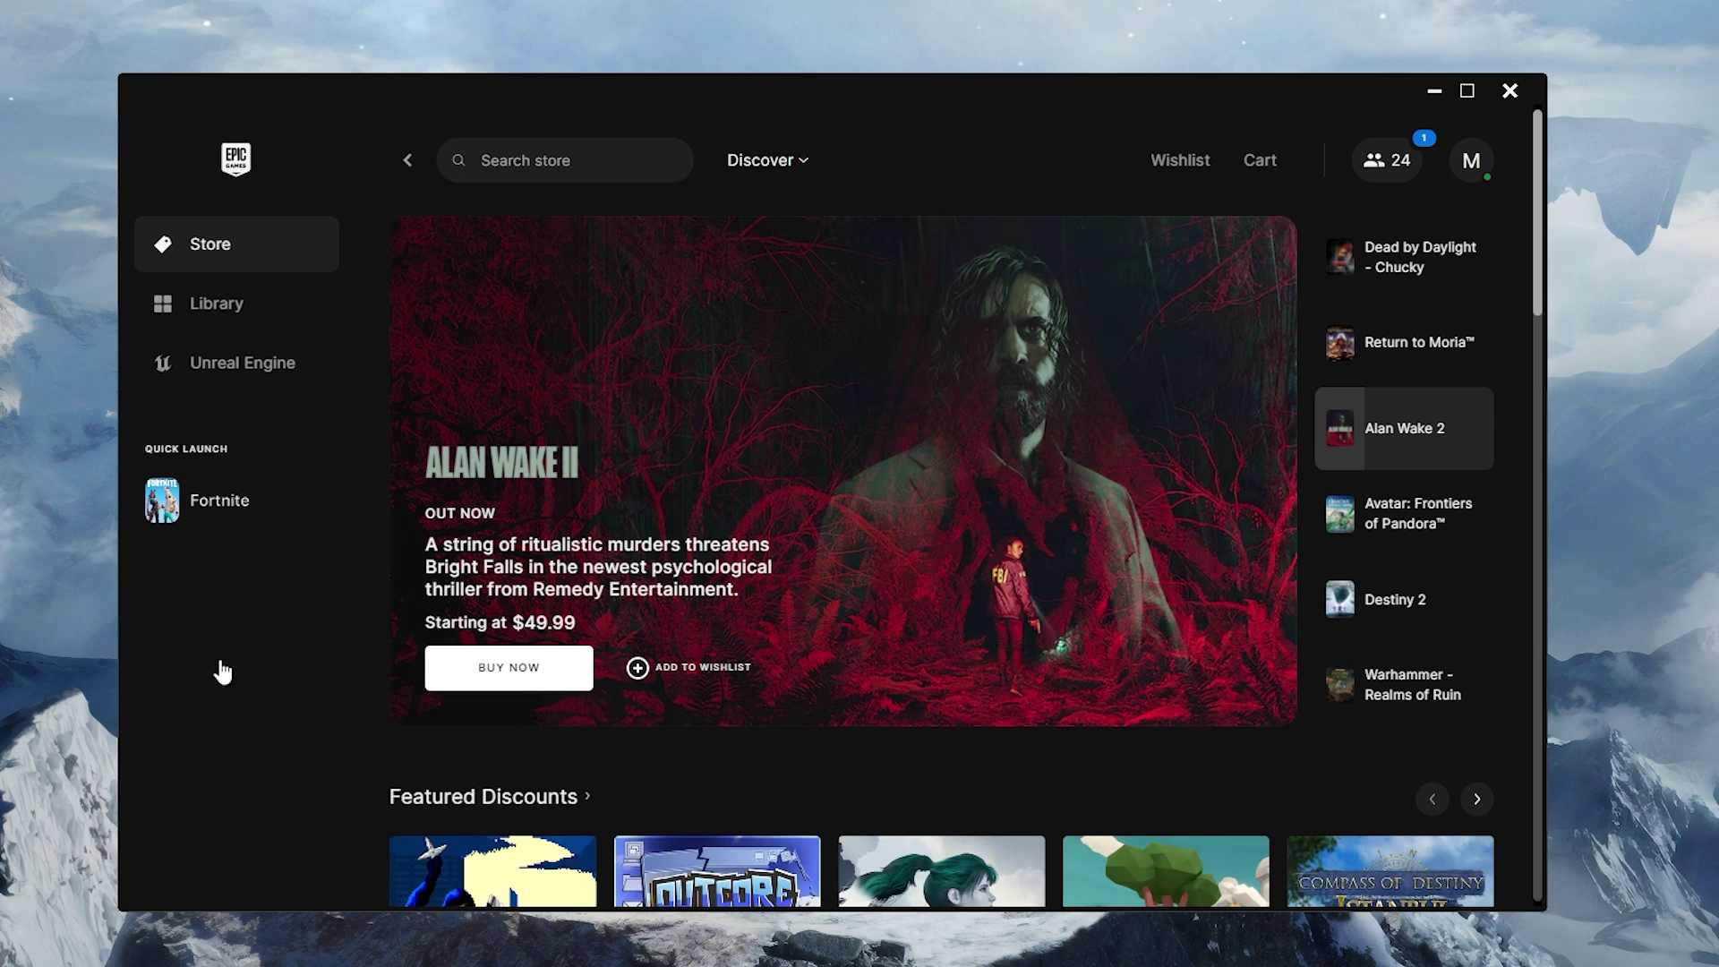
left_click(172, 307)
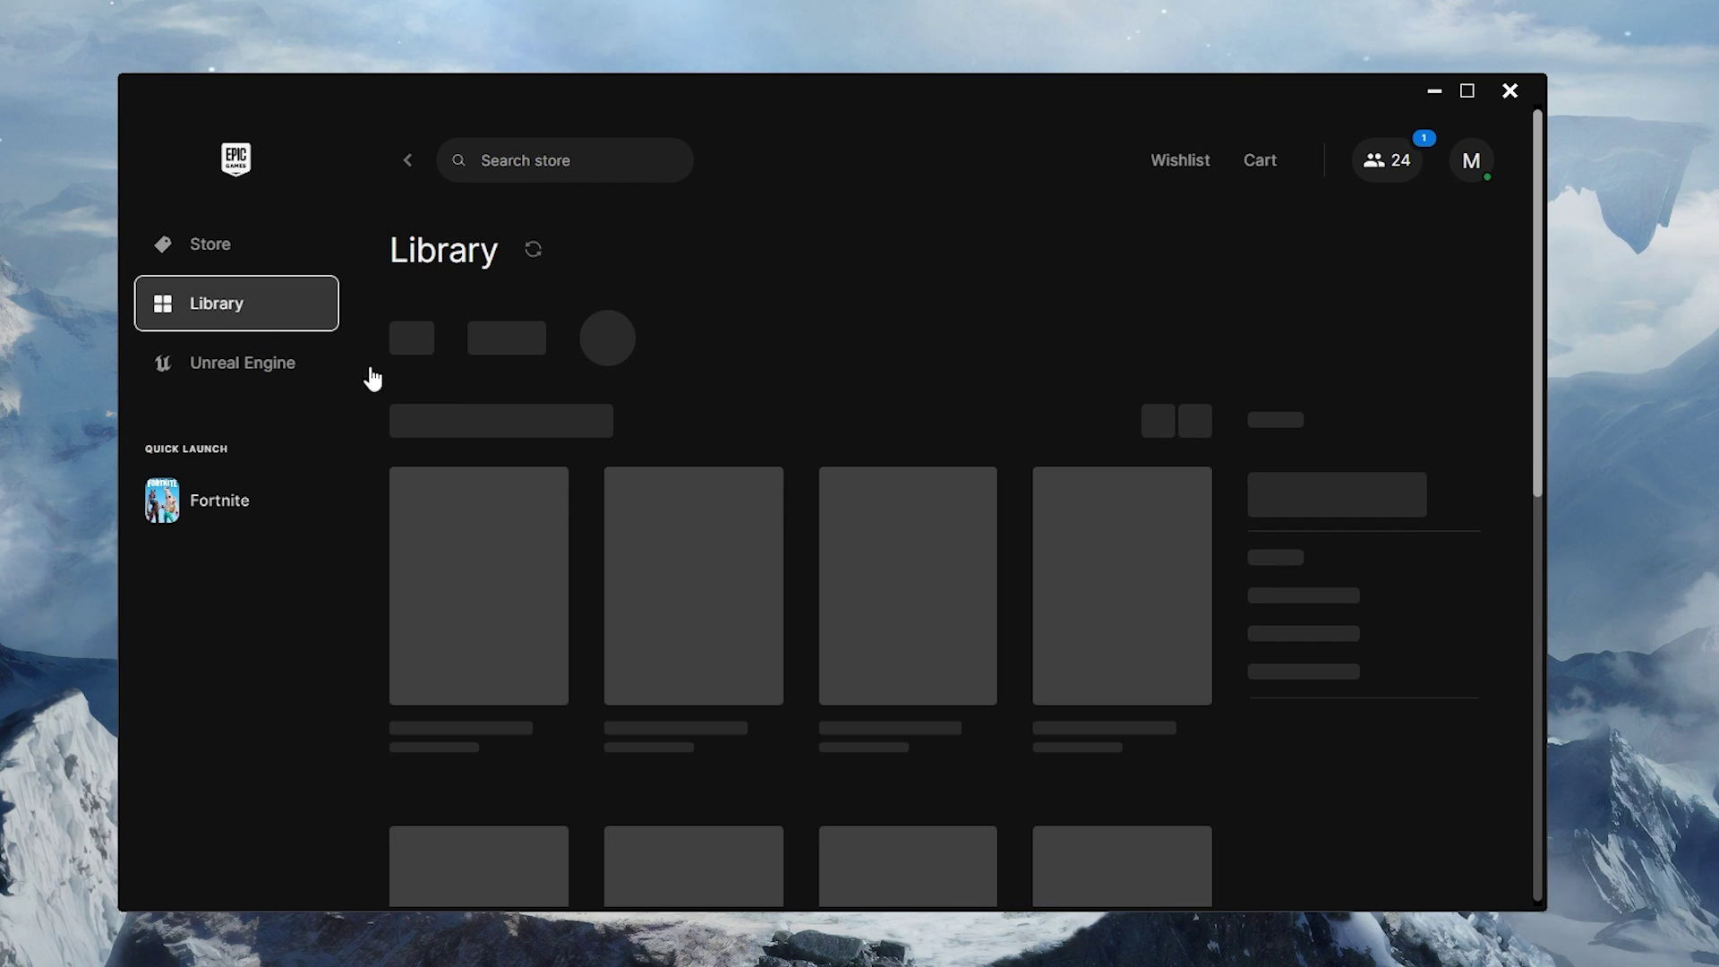
scroll(810, 470, "down", 5)
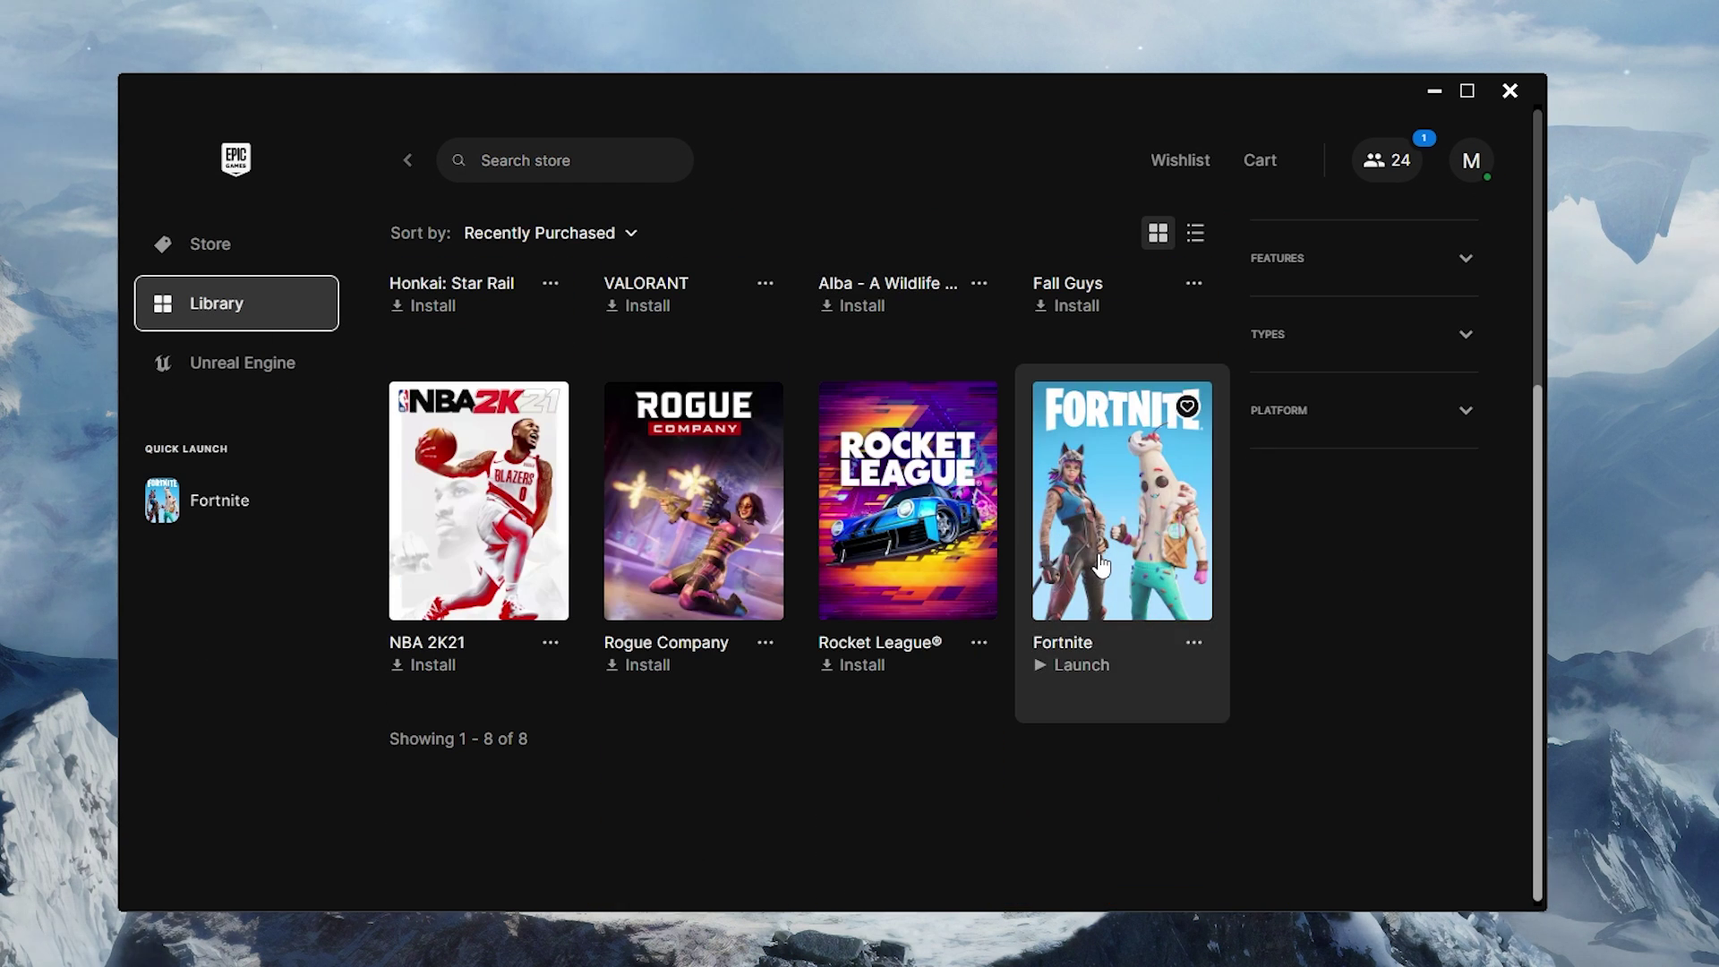
left_click(1191, 640)
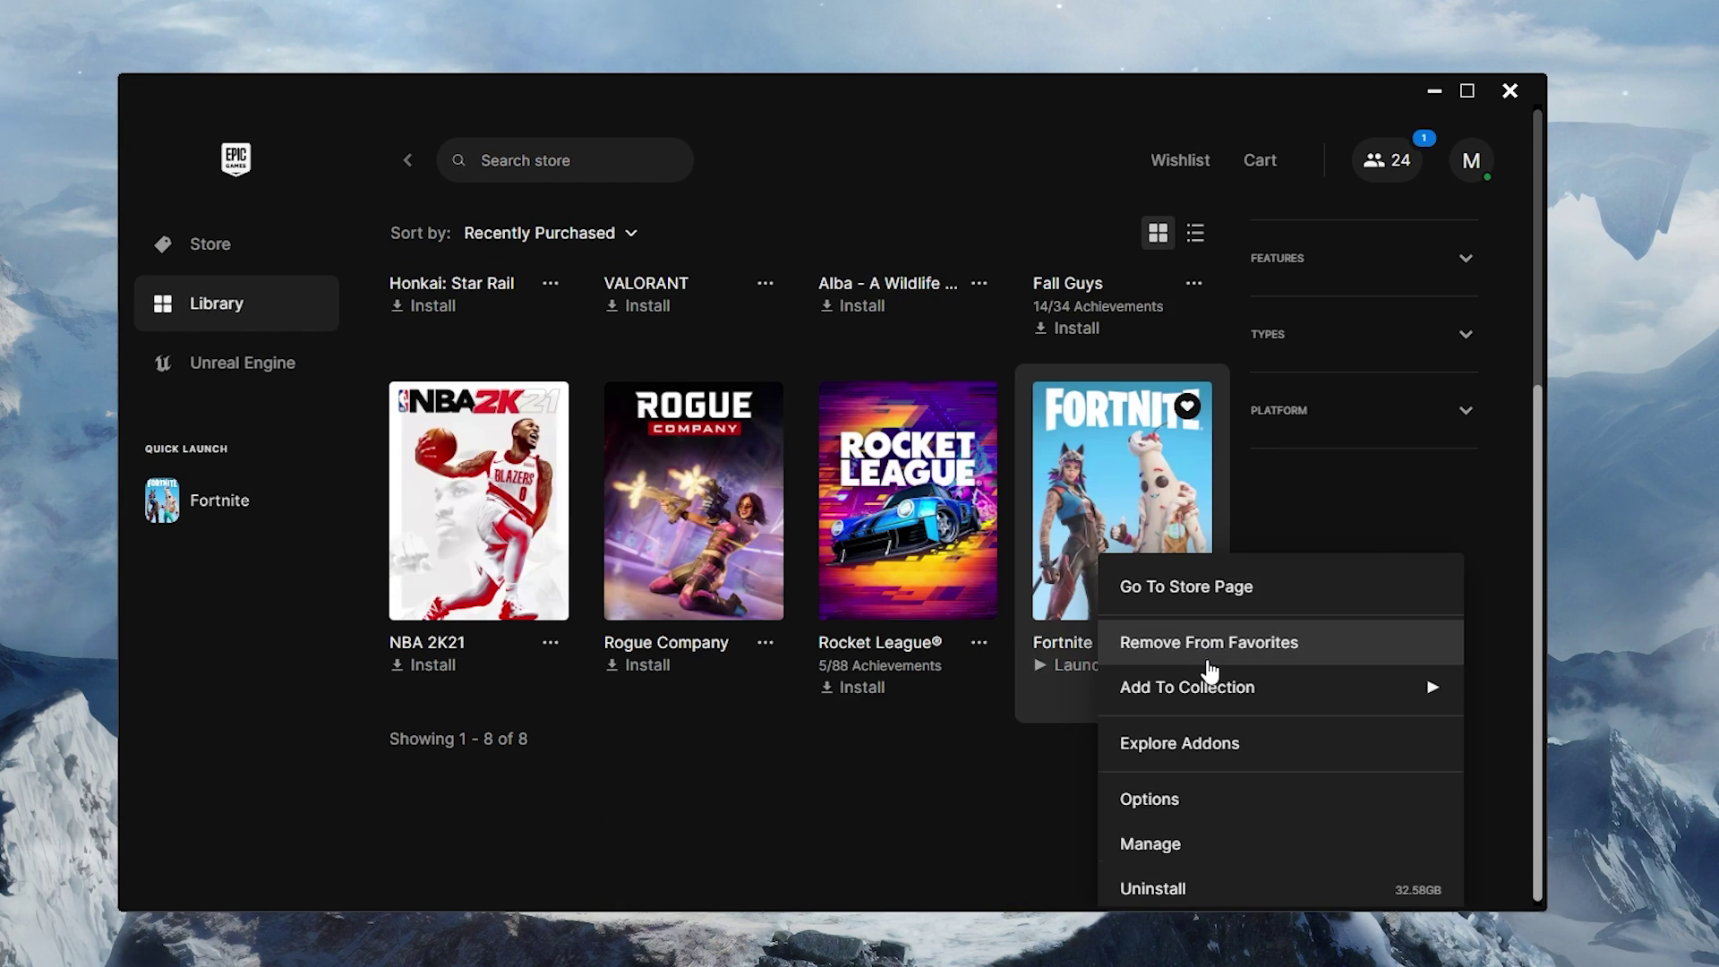
left_click(1210, 813)
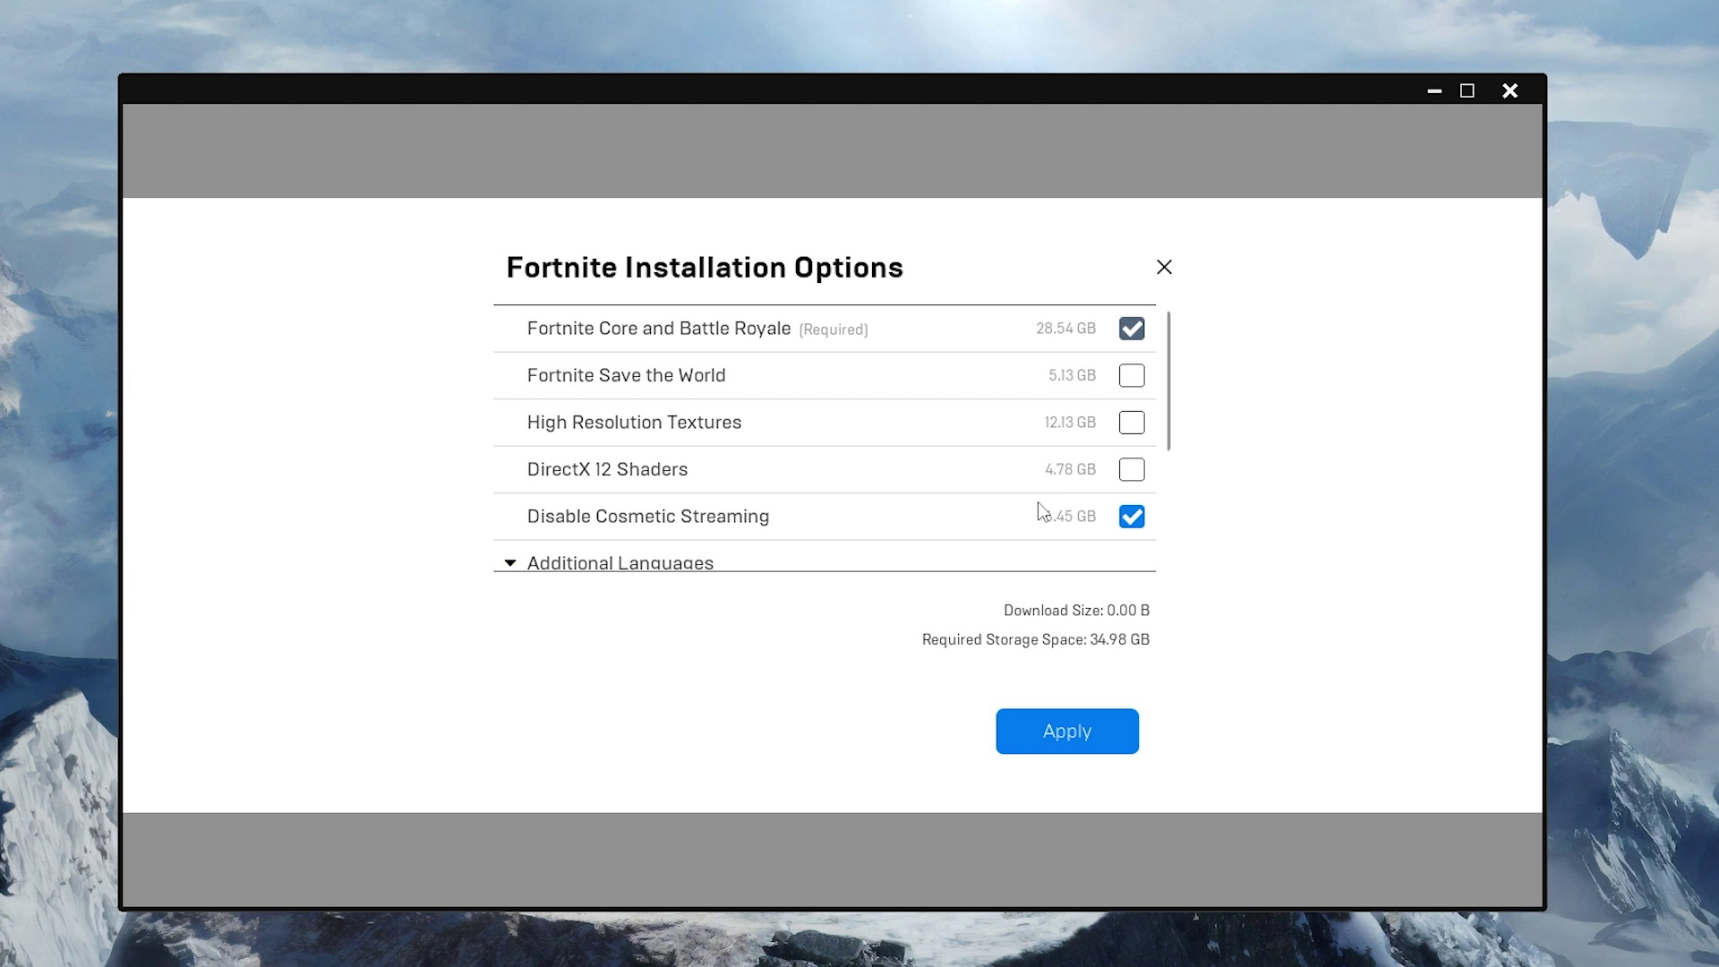
scroll(1038, 504, "down", 2)
scroll(1065, 474, "down", 1)
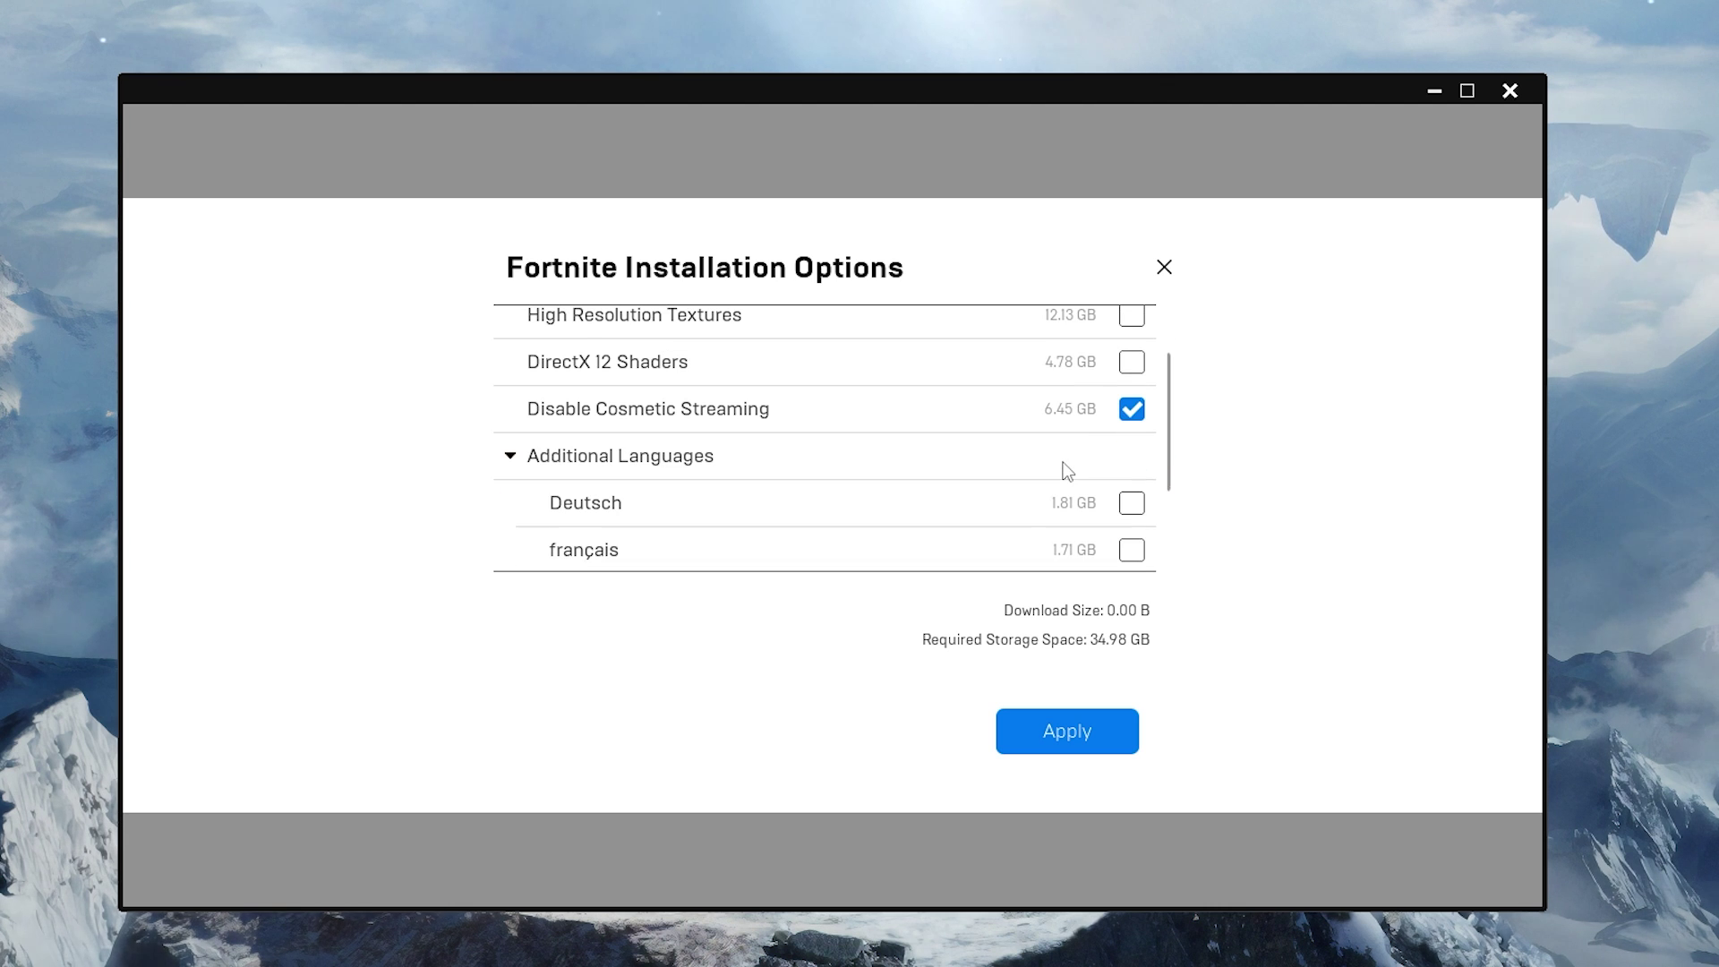
left_click(1063, 733)
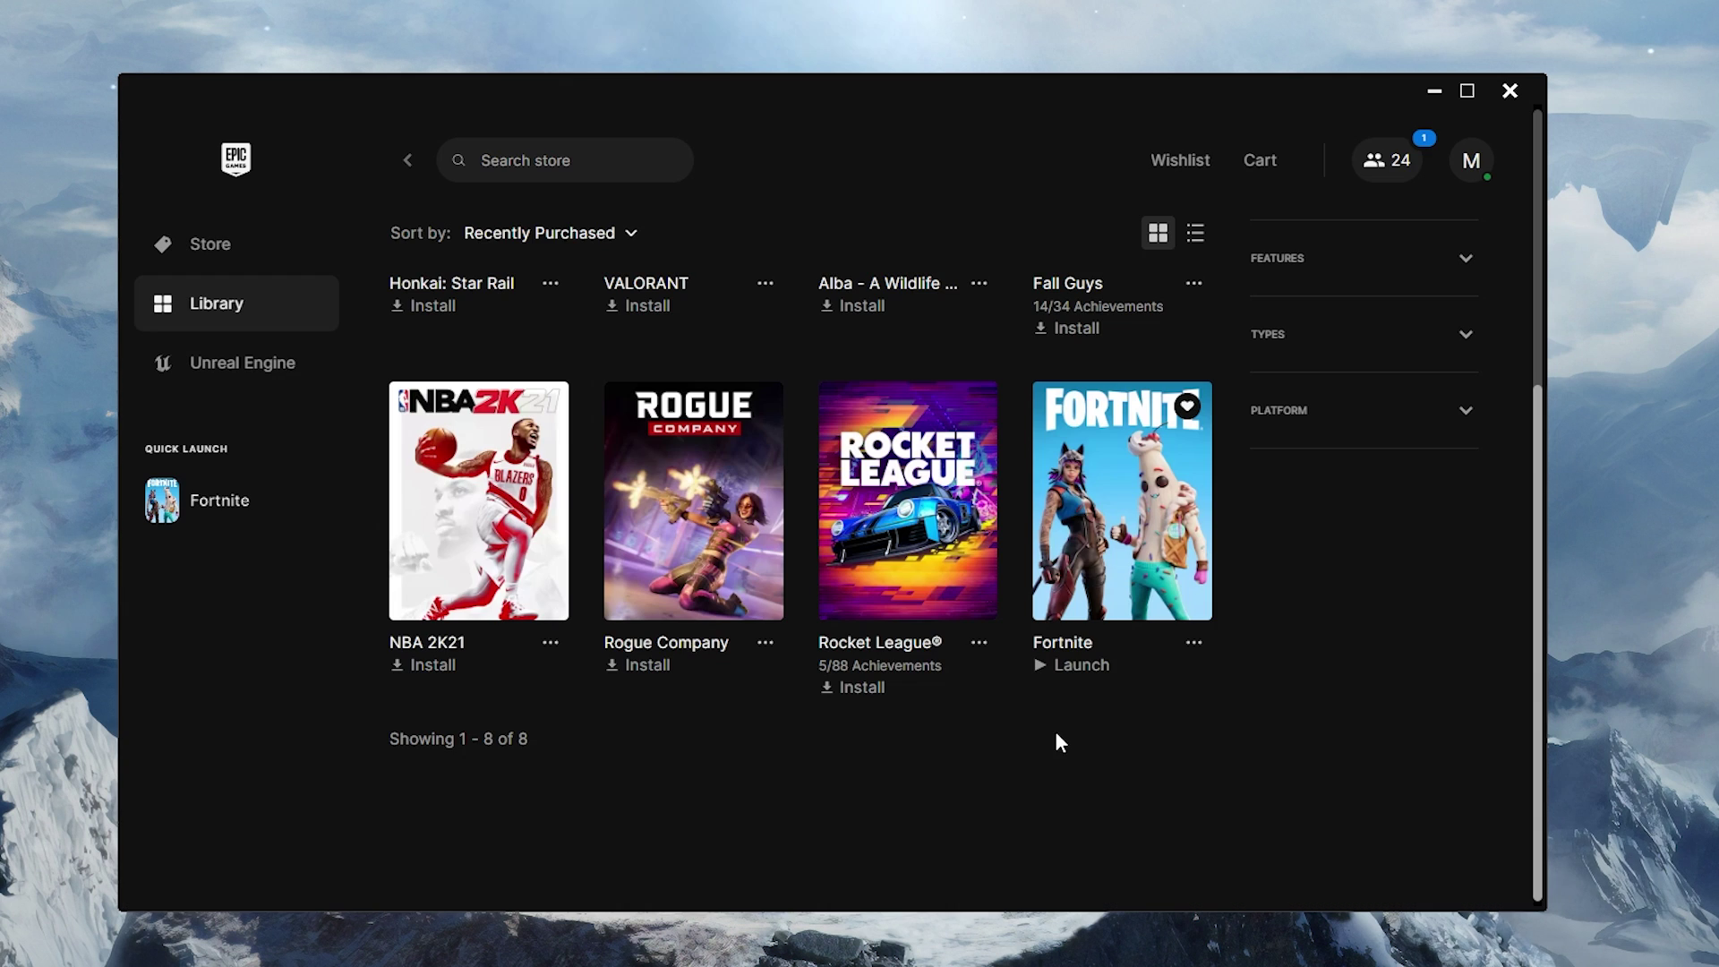
- Start Verify Files for Fortnite under Manage, then minimise the launcher
left_click(1192, 644)
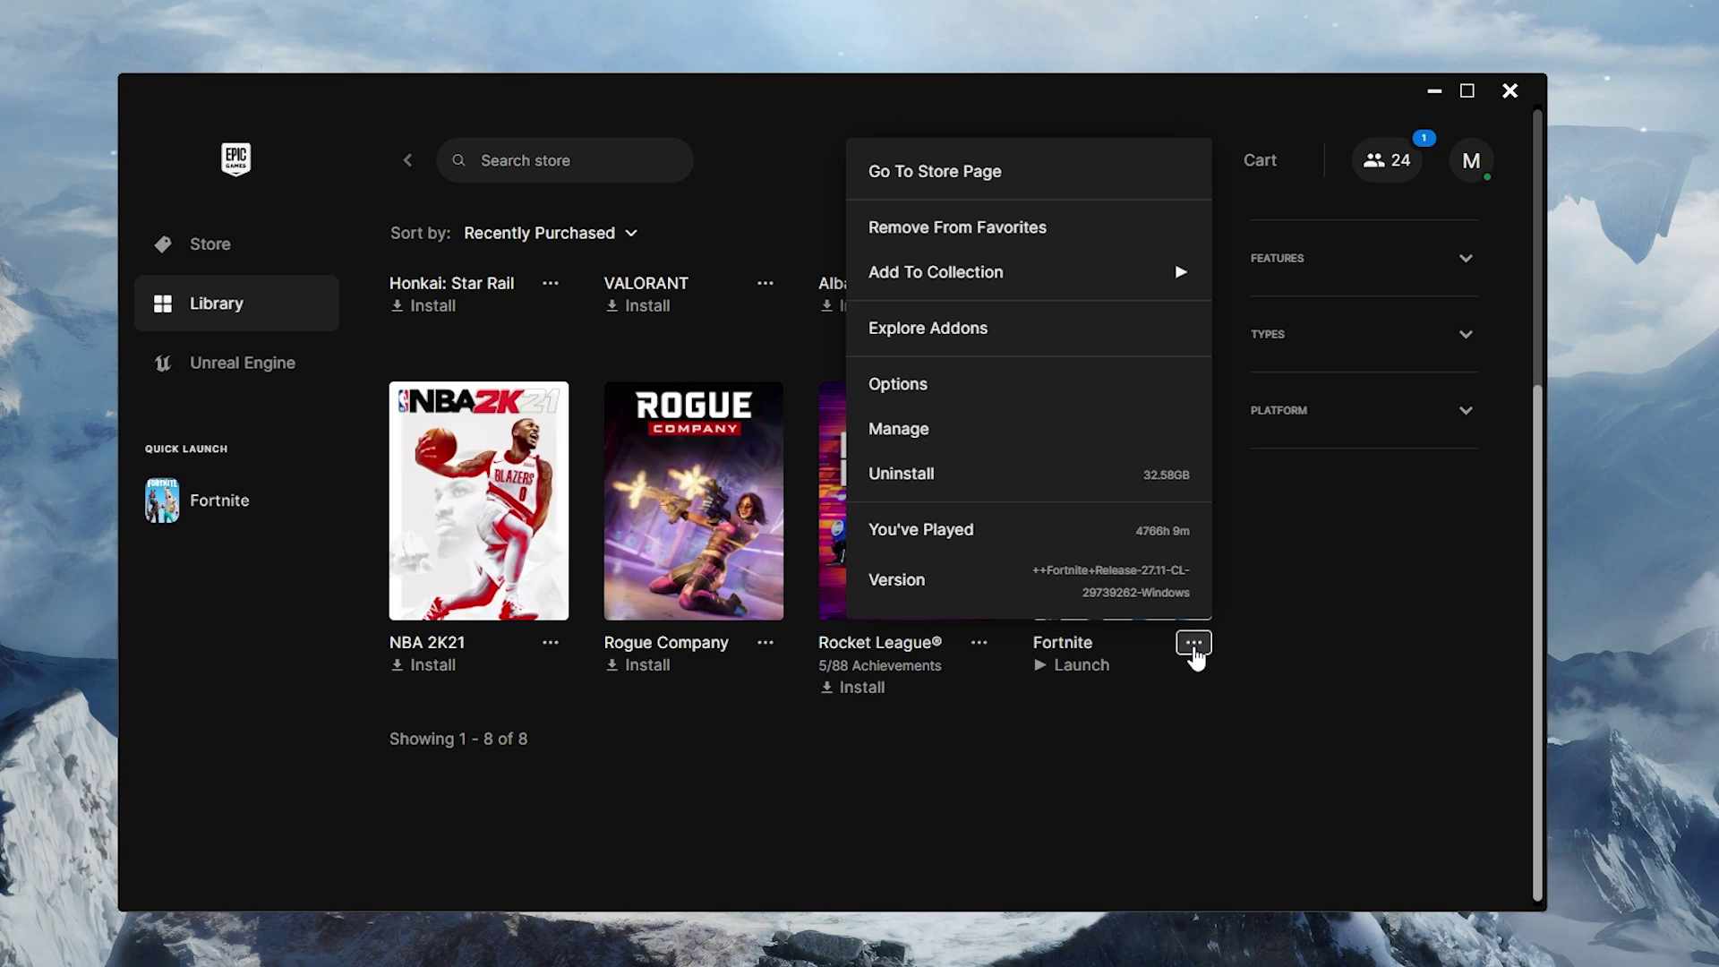
left_click(972, 424)
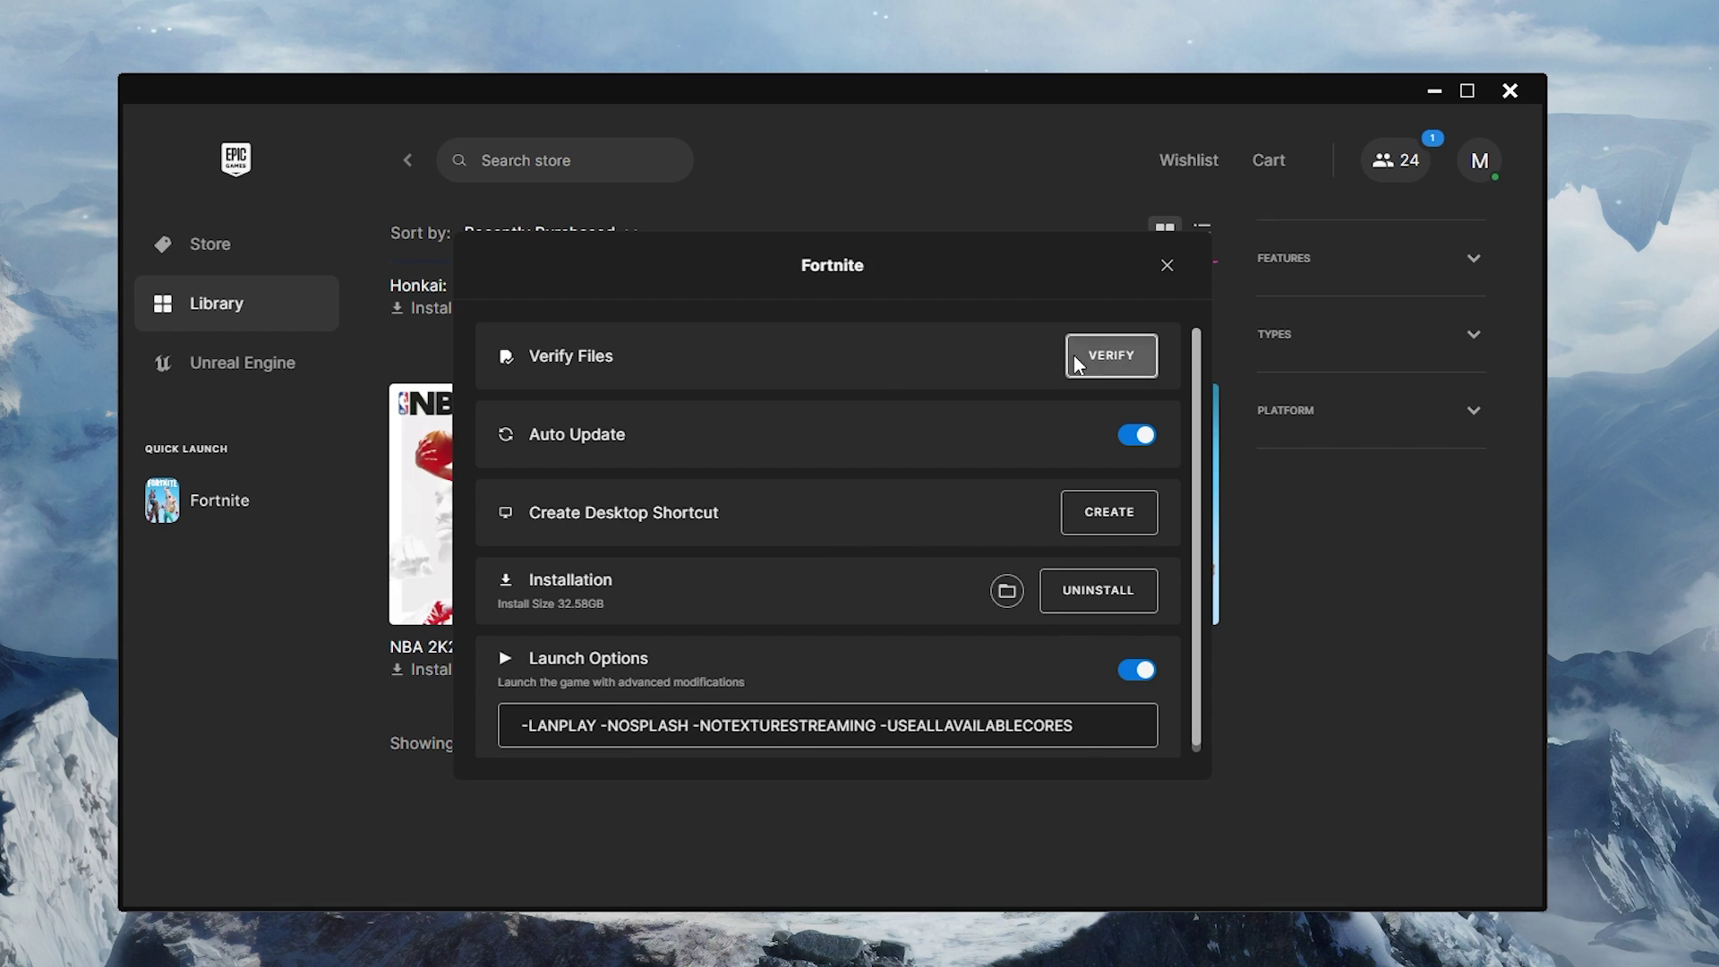
left_click(1072, 356)
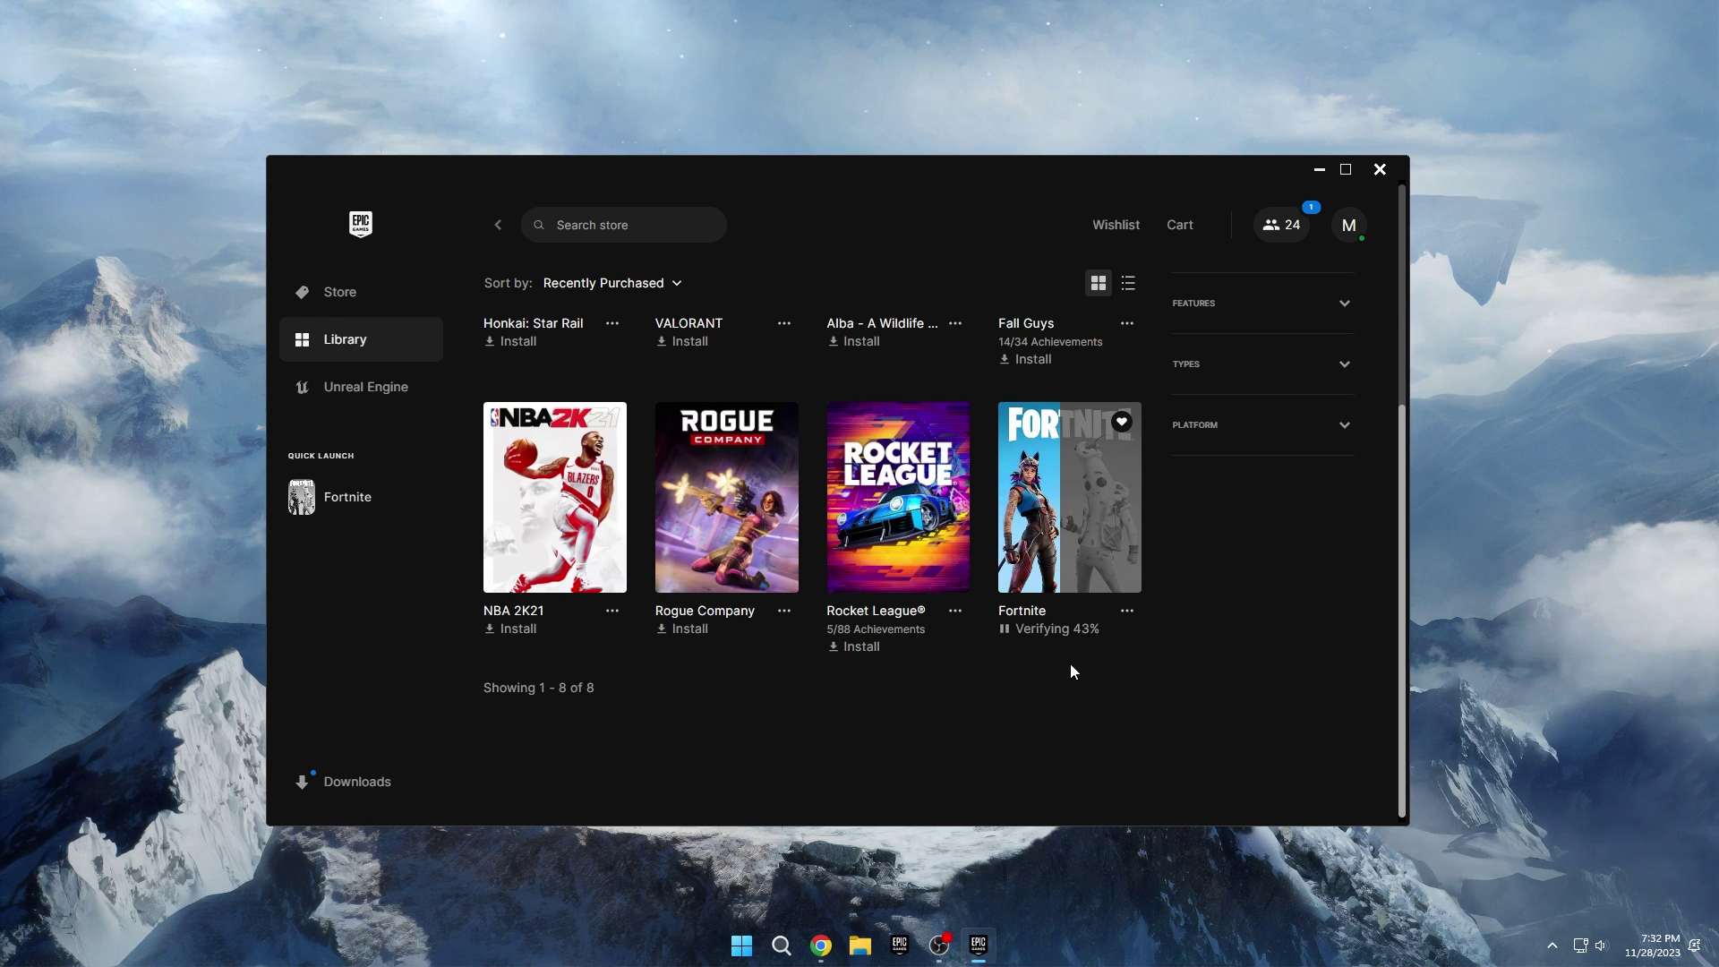
left_click(1318, 170)
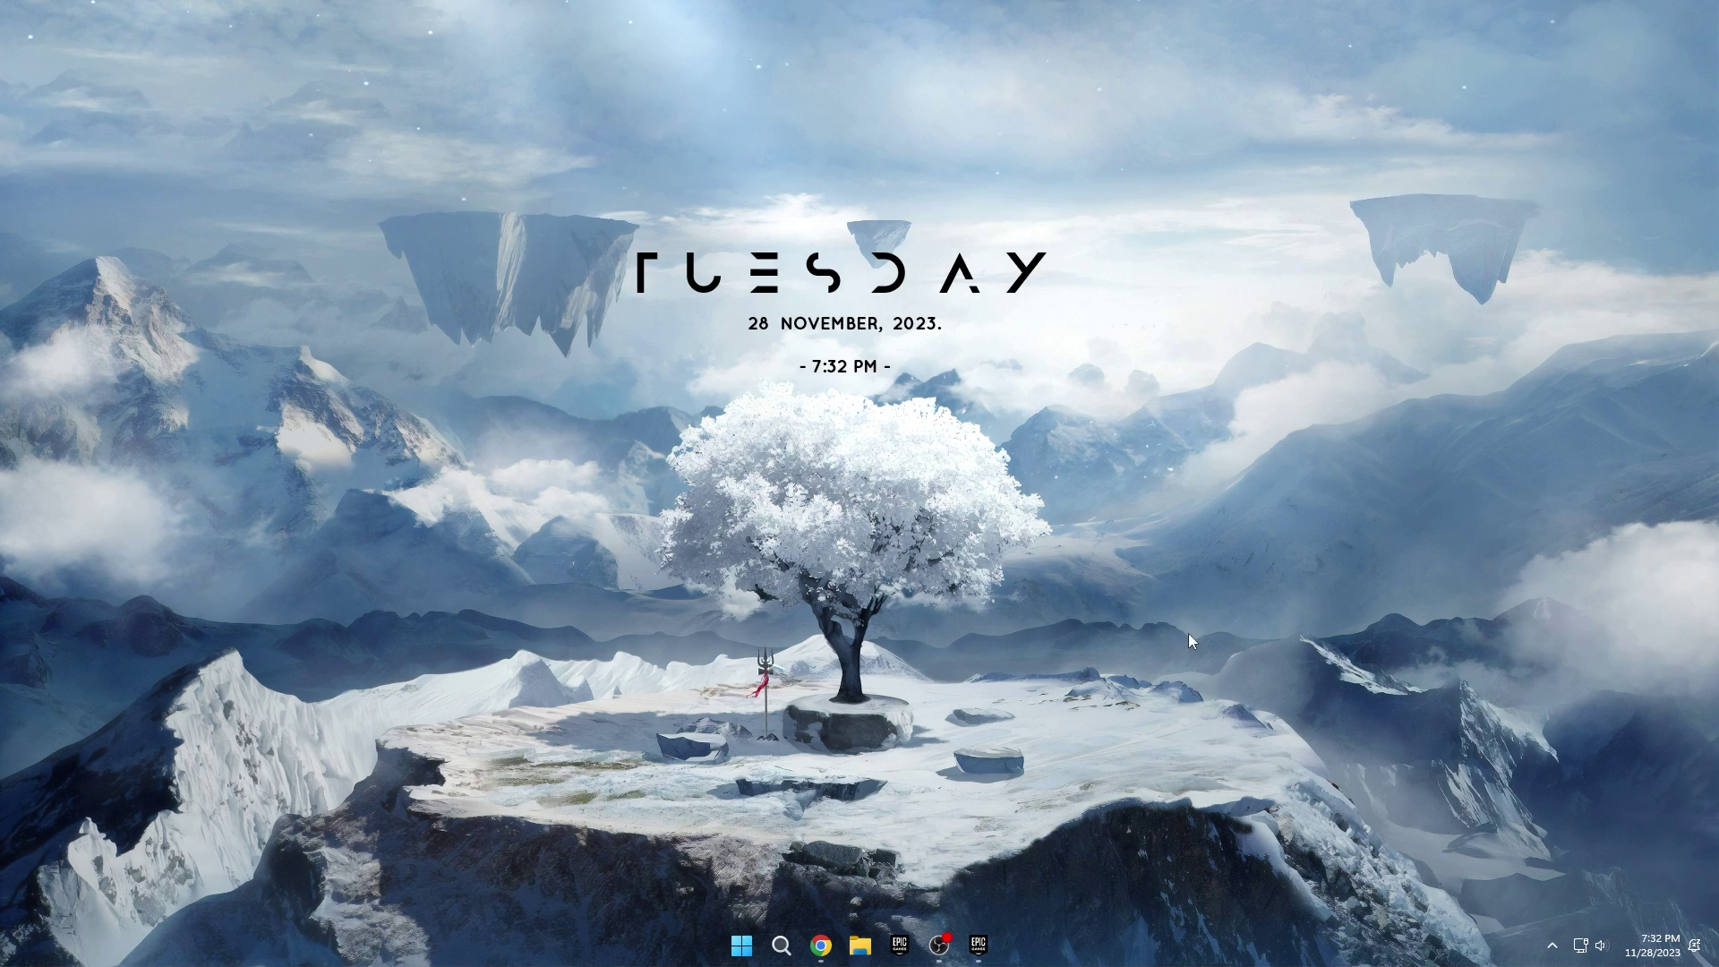